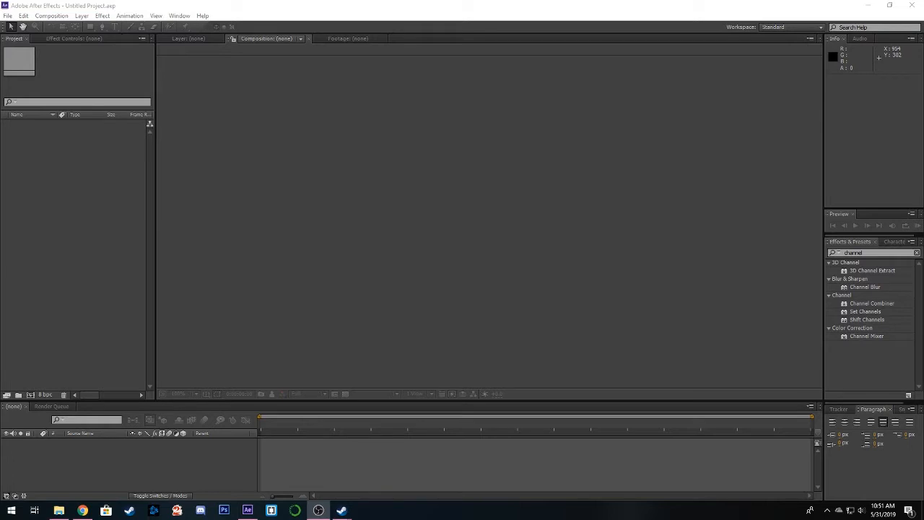
# Import the soap bubbles background video and the top, mid and bot PNG images into the project
pyautogui.moveTo(289, 516); pyautogui.dragTo(61, 212)
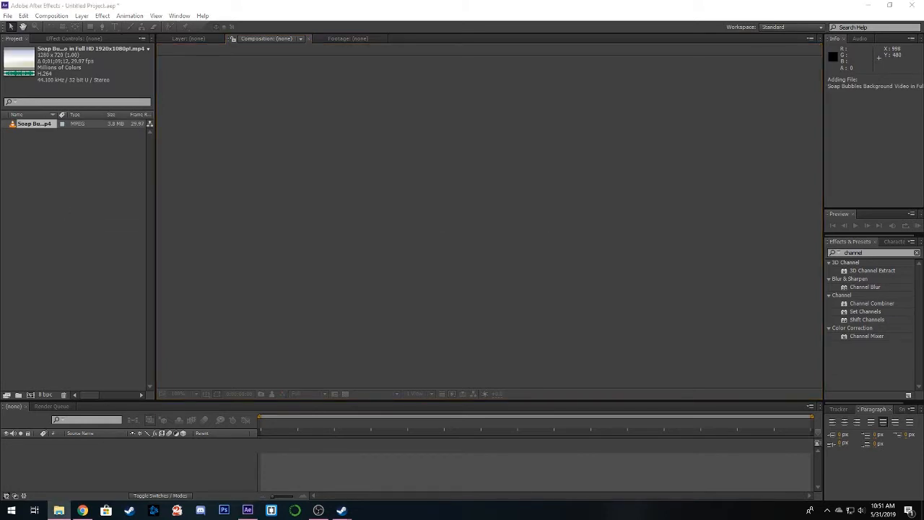
pyautogui.moveTo(910, 450); pyautogui.dragTo(41, 183)
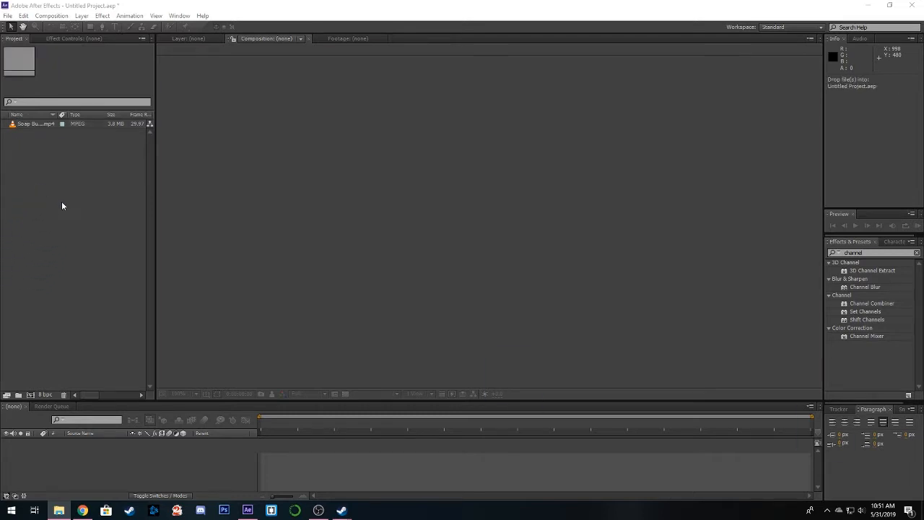
pyautogui.click(47, 187)
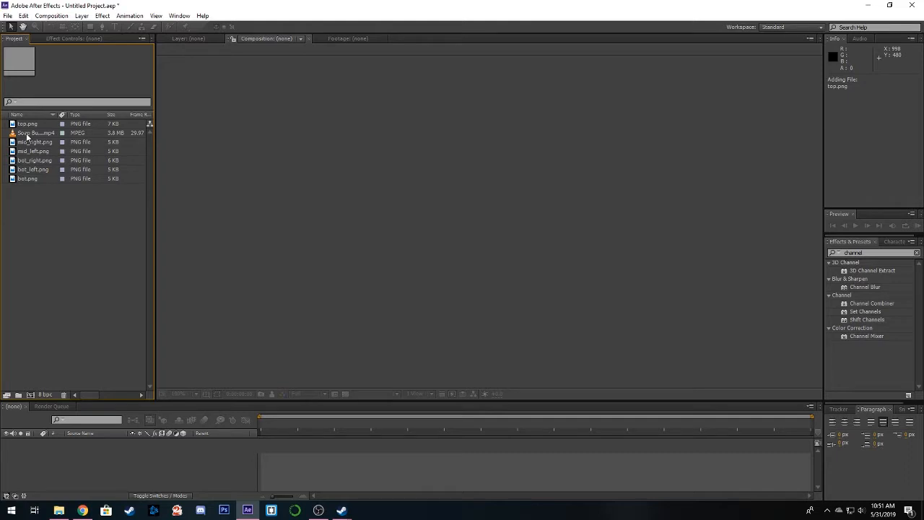
# Create a new composition with a width of 1920 px and a height of 1080 px
pyautogui.click(51, 15)
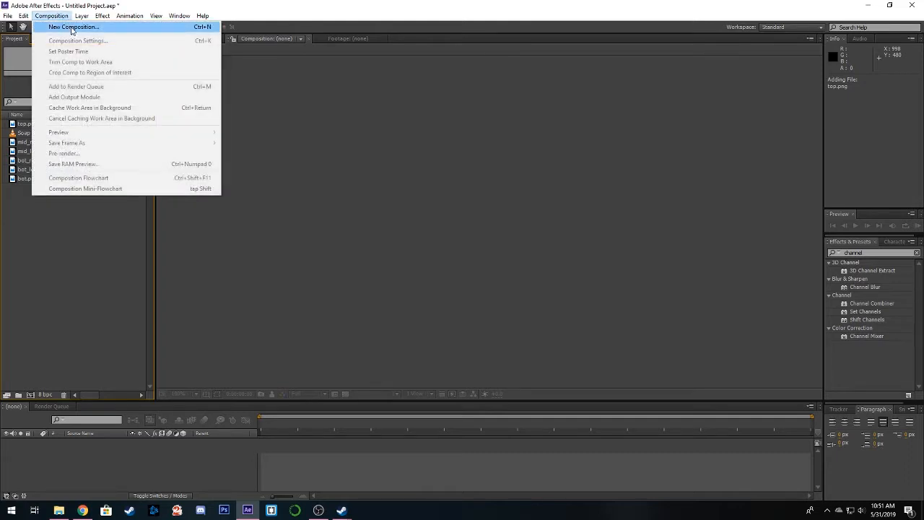
pyautogui.click(71, 27)
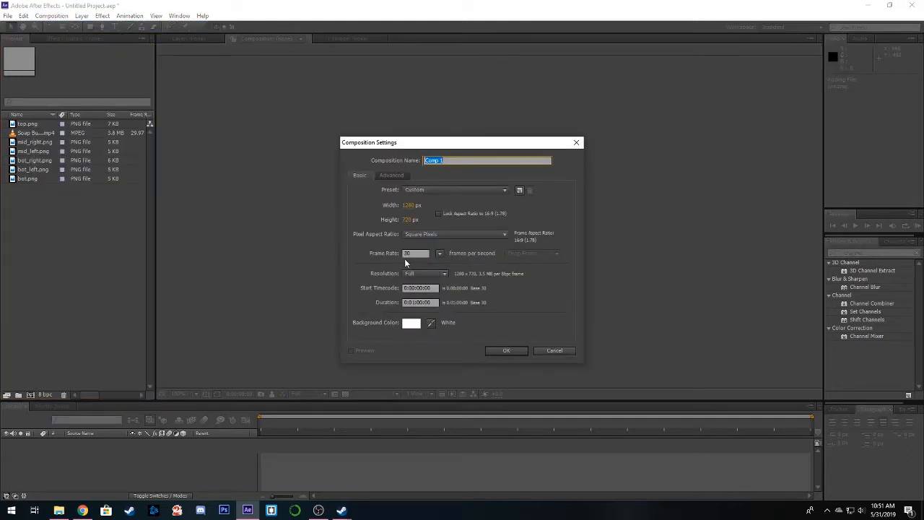
pyautogui.click(410, 206)
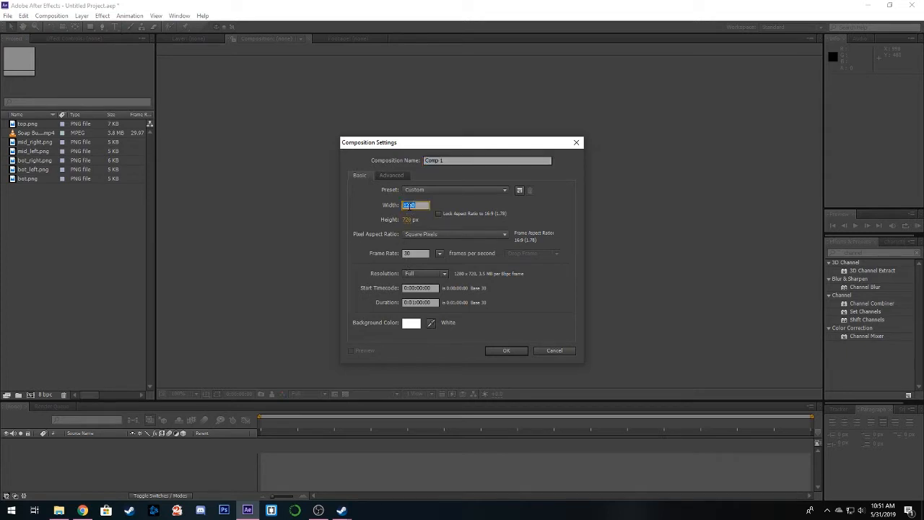
pyautogui.write('4')
pyautogui.write('920')
pyautogui.click(407, 219)
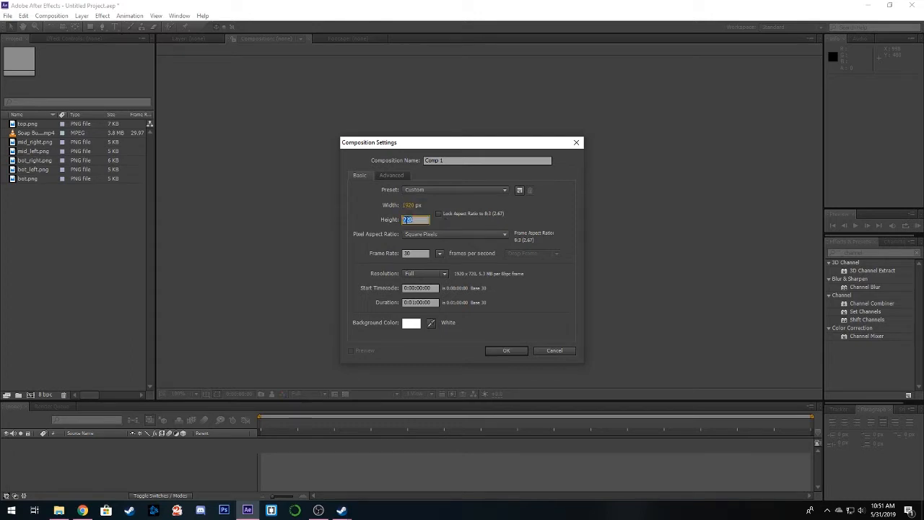
pyautogui.write('1080')
pyautogui.click(505, 352)
# Place the soap bubbles video in the composition and try enlarging it to fill the frame, undoing the scaling
pyautogui.moveTo(32, 134); pyautogui.dragTo(127, 451)
pyautogui.moveTo(442, 425)
pyautogui.mouseDown()
pyautogui.moveTo(425, 424)
pyautogui.moveTo(484, 424)
pyautogui.moveTo(440, 424)
pyautogui.moveTo(457, 426)
pyautogui.moveTo(448, 425)
pyautogui.mouseUp()
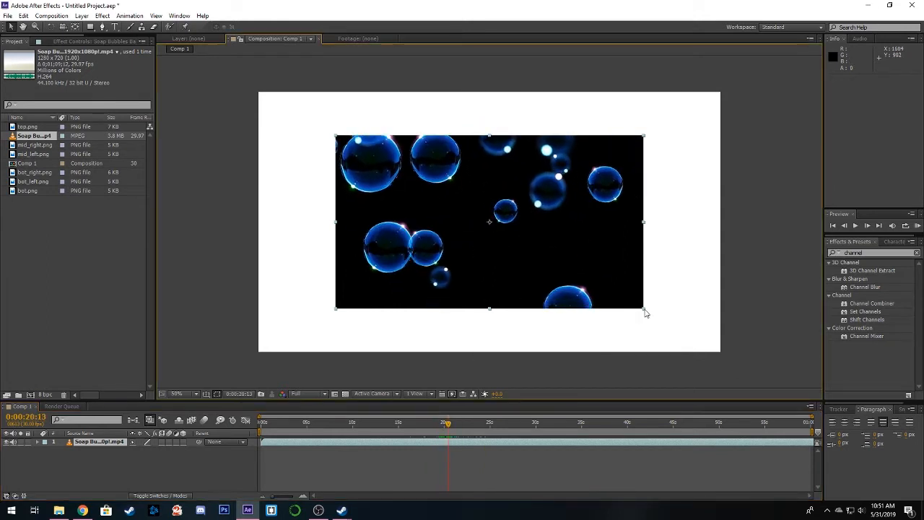
pyautogui.moveTo(645, 309); pyautogui.dragTo(732, 356)
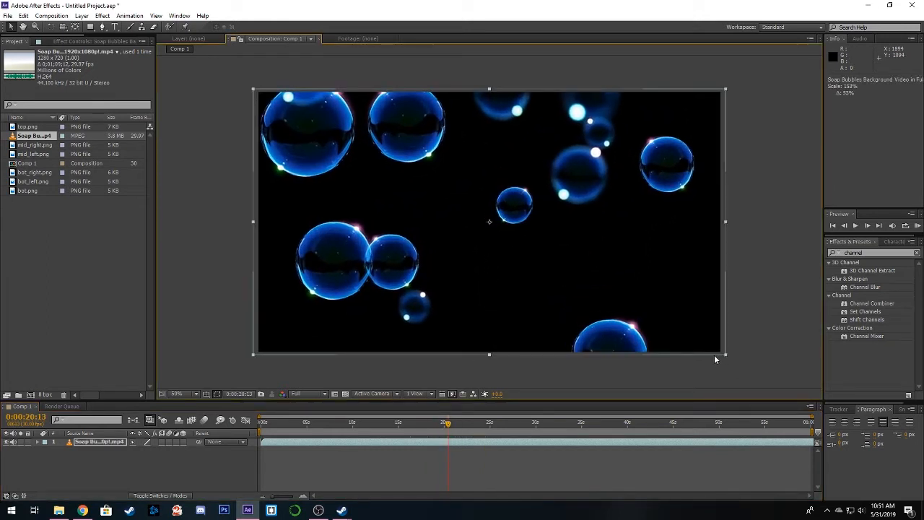
pyautogui.hotkey('ctrl', 'z')
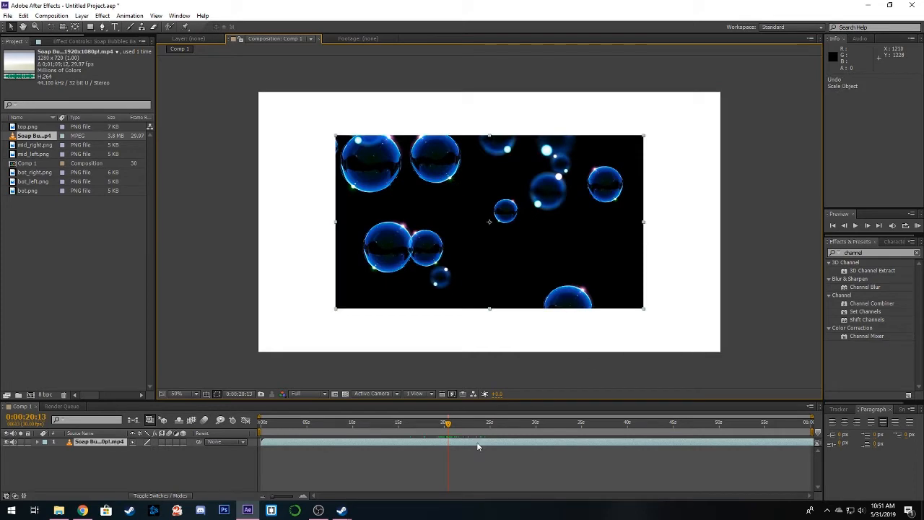
# Resize the composition to 1280 px wide and 720 px high to match the video
pyautogui.click(60, 19)
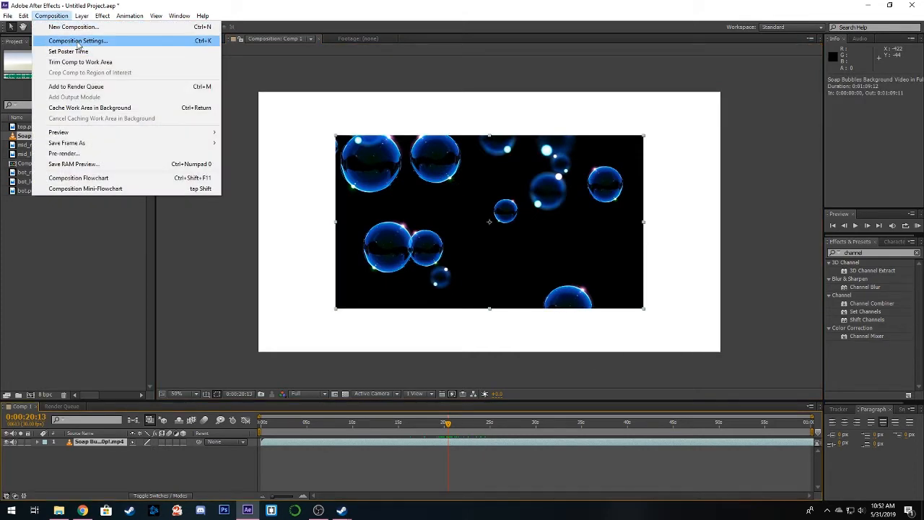
pyautogui.click(72, 41)
pyautogui.click(411, 207)
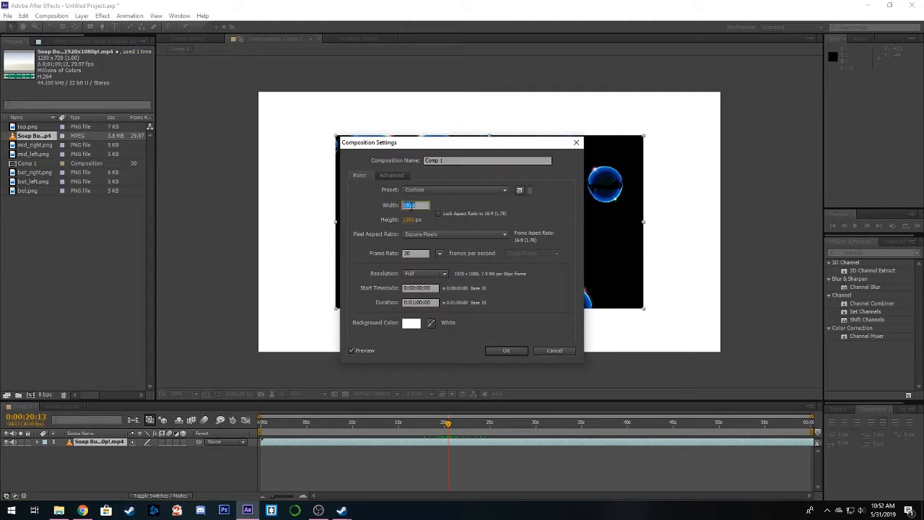
pyautogui.write('7')
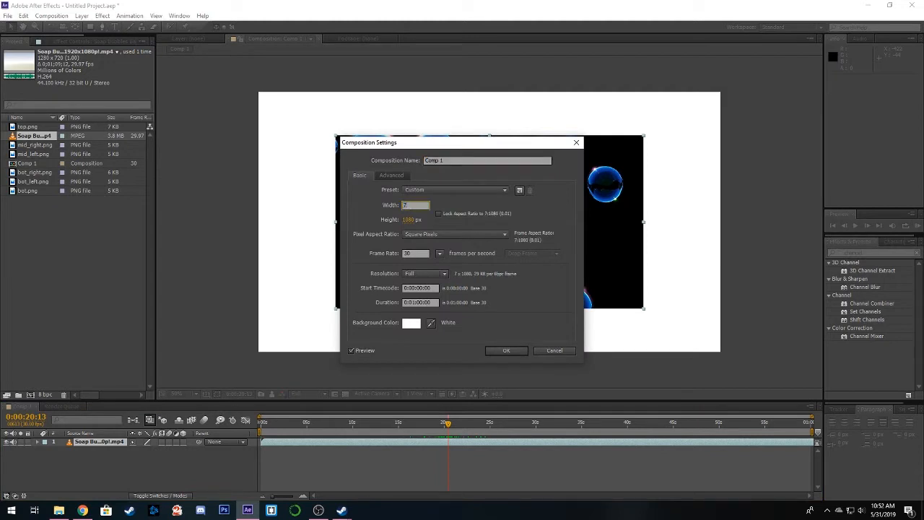
pyautogui.write('280')
pyautogui.click(411, 220)
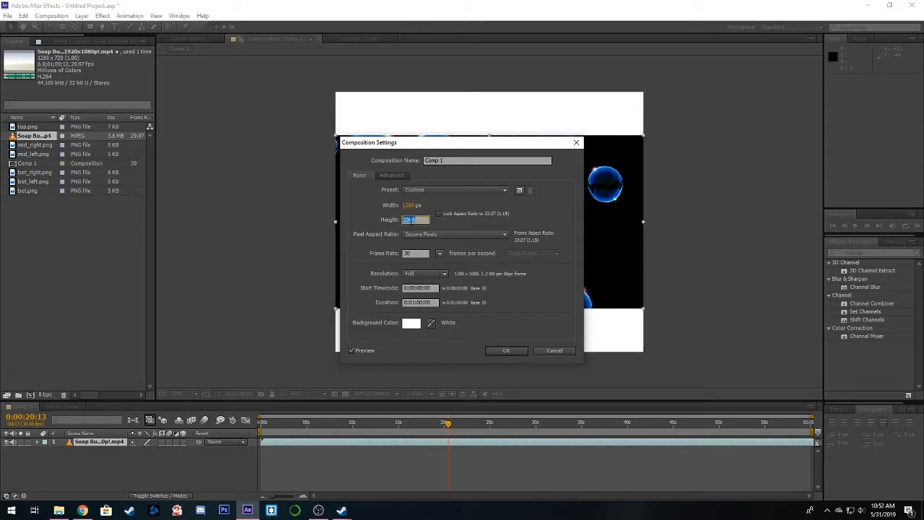
pyautogui.write('820')
pyautogui.click(510, 352)
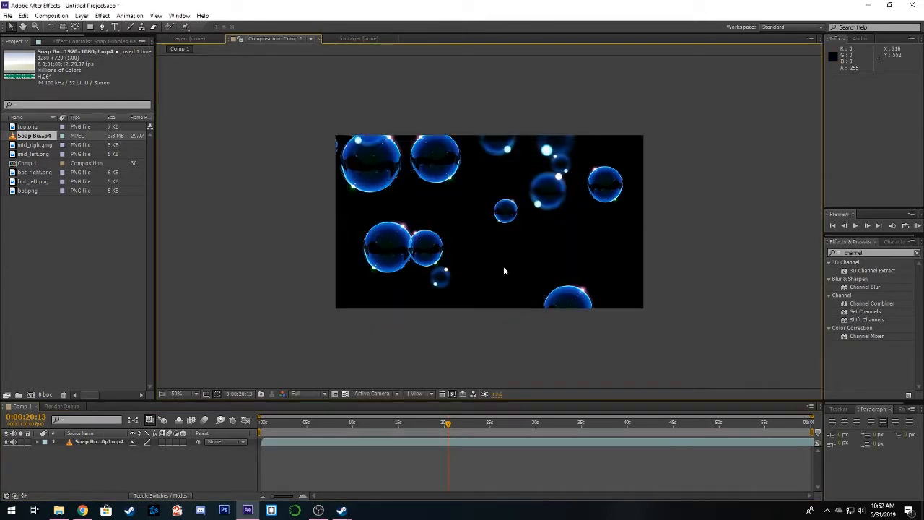
# Split the video layer at 0:00:20:07, delete the earlier part and move the remaining clip to the start of the timeline
pyautogui.moveTo(390, 422); pyautogui.dragTo(446, 433)
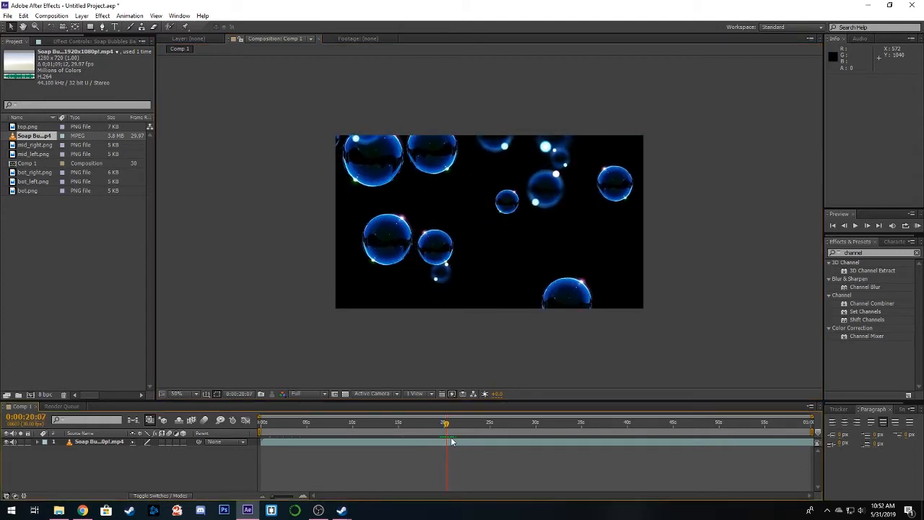
pyautogui.click(460, 443)
pyautogui.hotkey('ctrl', 'shift', 'd')
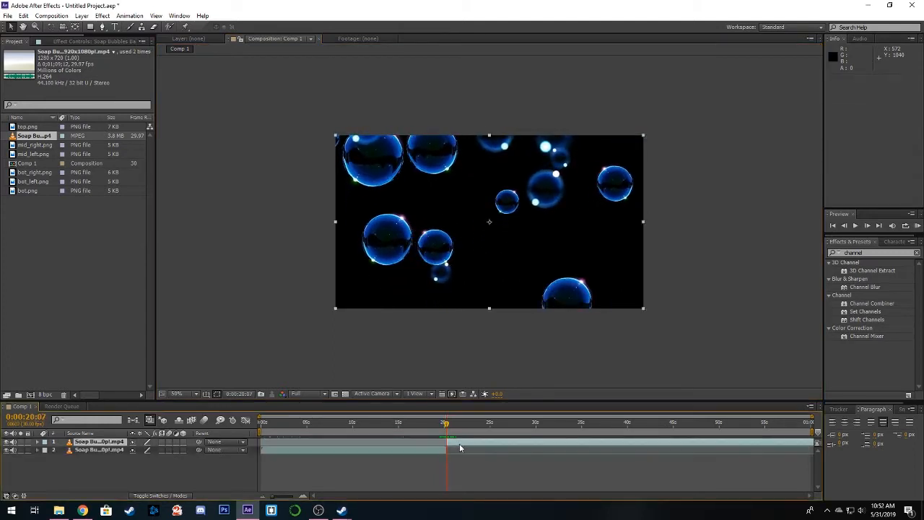
pyautogui.click(440, 451)
pyautogui.press('Delete')
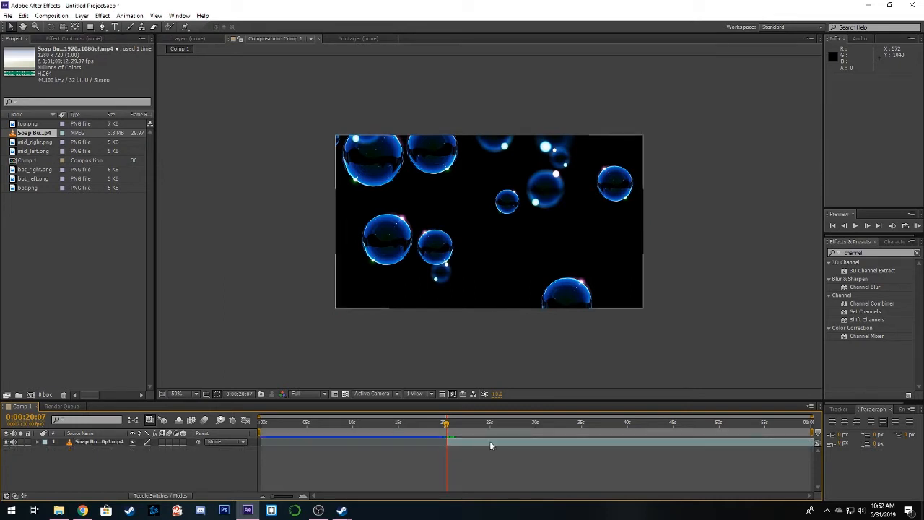
pyautogui.moveTo(490, 441); pyautogui.dragTo(306, 440)
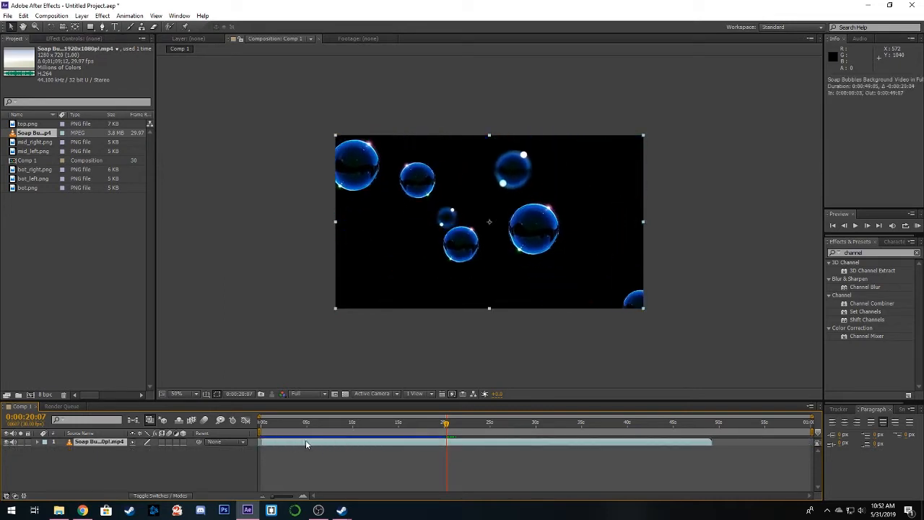
pyautogui.click(274, 352)
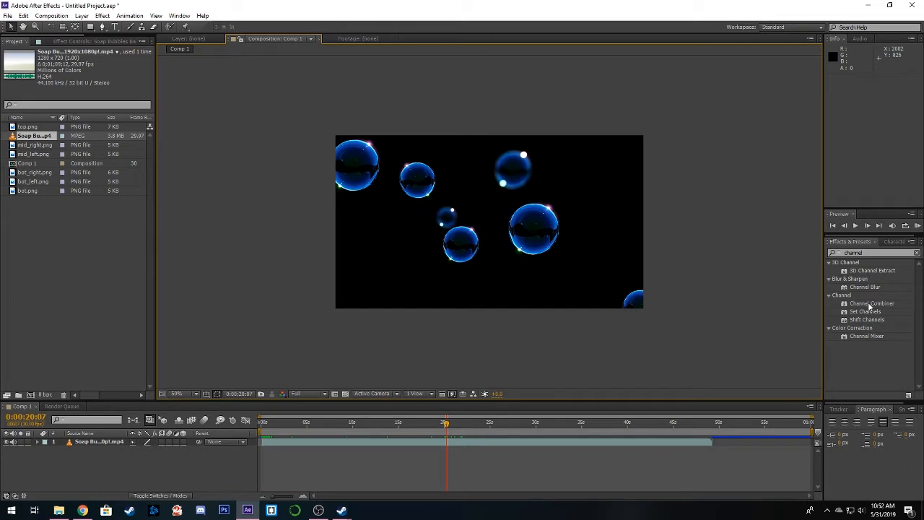
# Apply the Channel Combiner effect to the video with Invert enabled, From set to Green and To set to Lightness only
pyautogui.moveTo(866, 309); pyautogui.dragTo(487, 230)
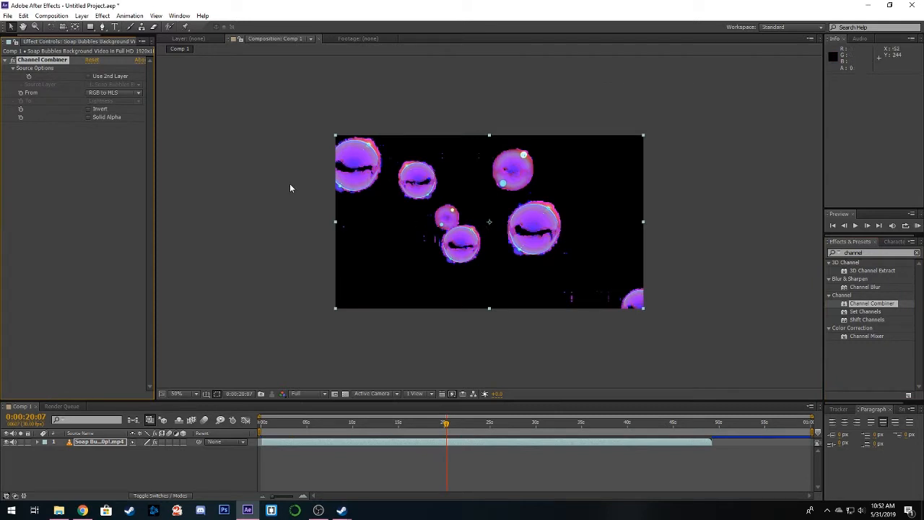
pyautogui.click(89, 109)
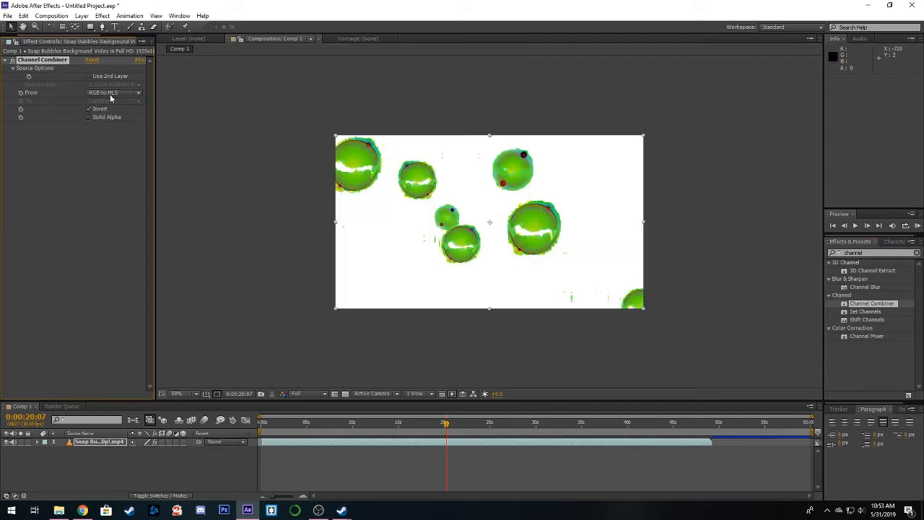
pyautogui.click(112, 96)
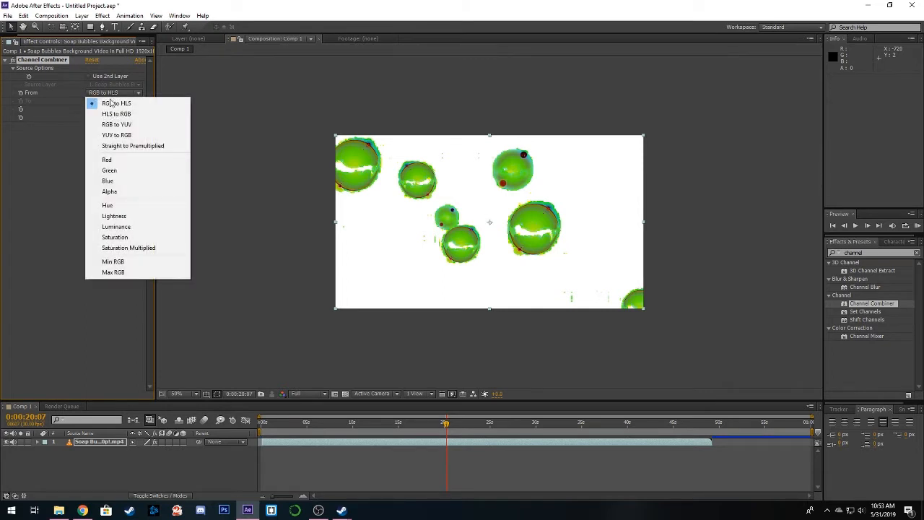
pyautogui.click(132, 171)
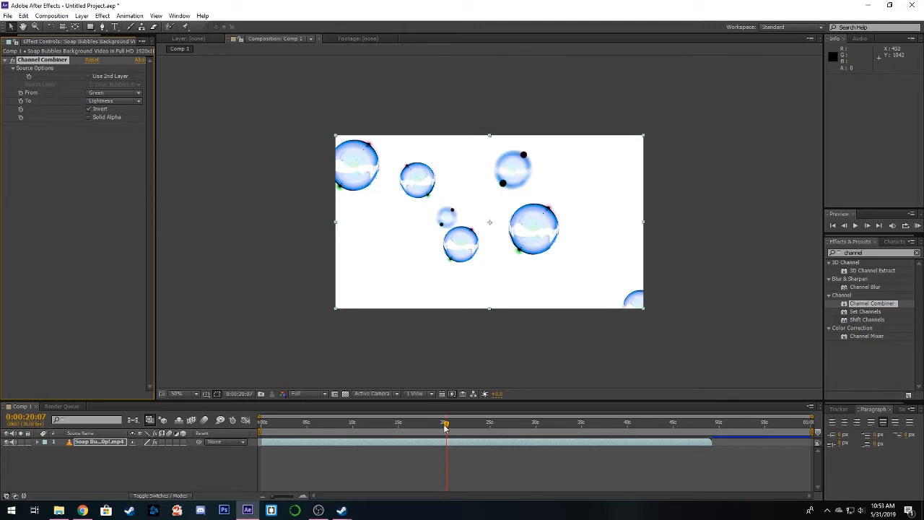
pyautogui.moveTo(445, 427); pyautogui.dragTo(470, 428)
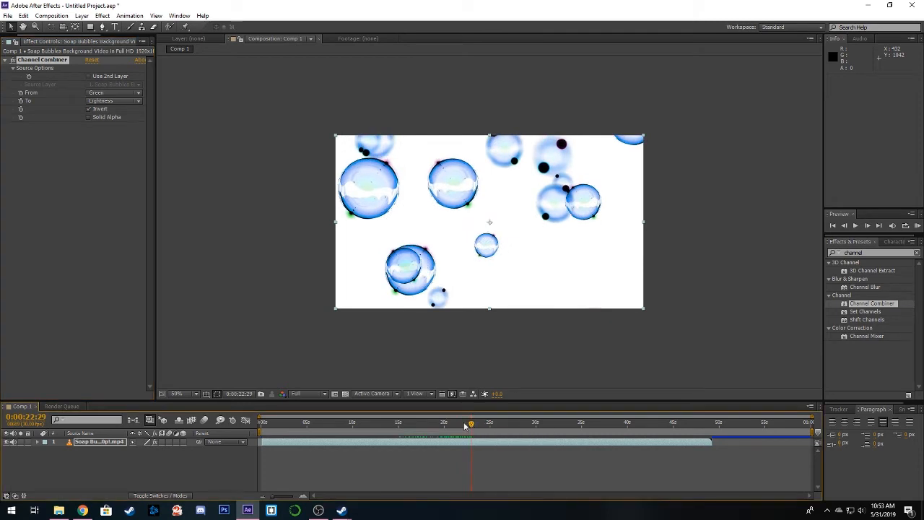
pyautogui.click(110, 102)
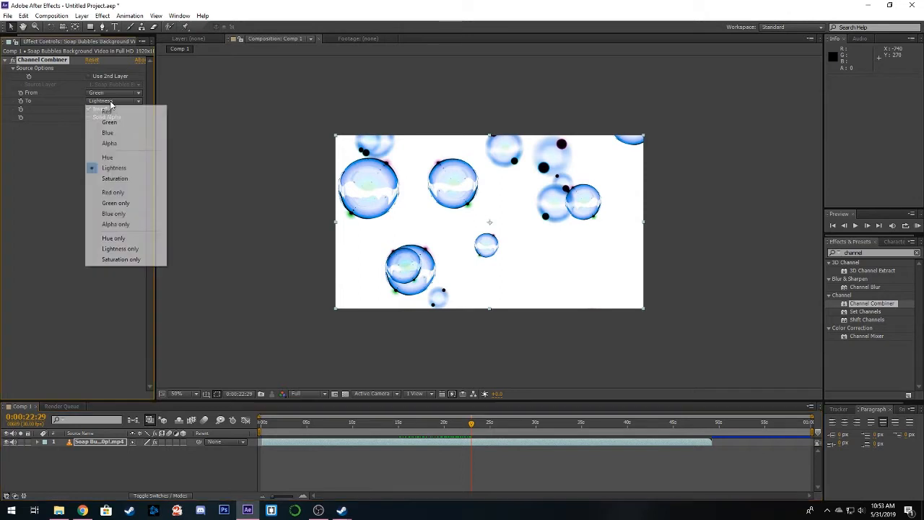
pyautogui.click(136, 249)
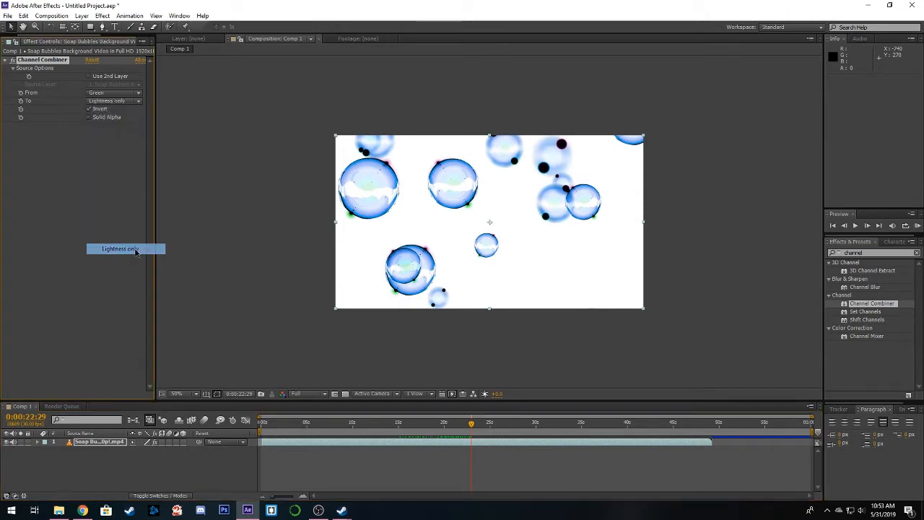
pyautogui.click(233, 229)
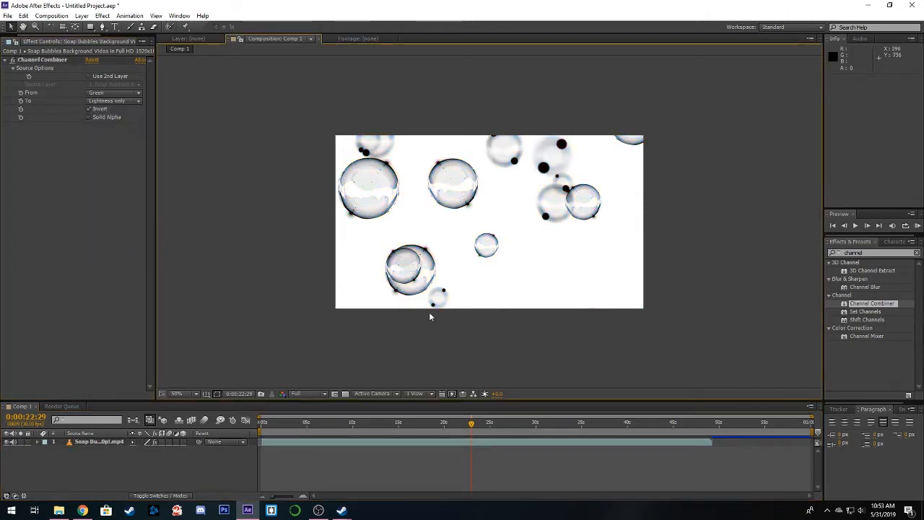
# Create an adjustment layer above the video and apply the Ramp effect to it
pyautogui.rightClick(213, 453)
pyautogui.moveTo(288, 359)
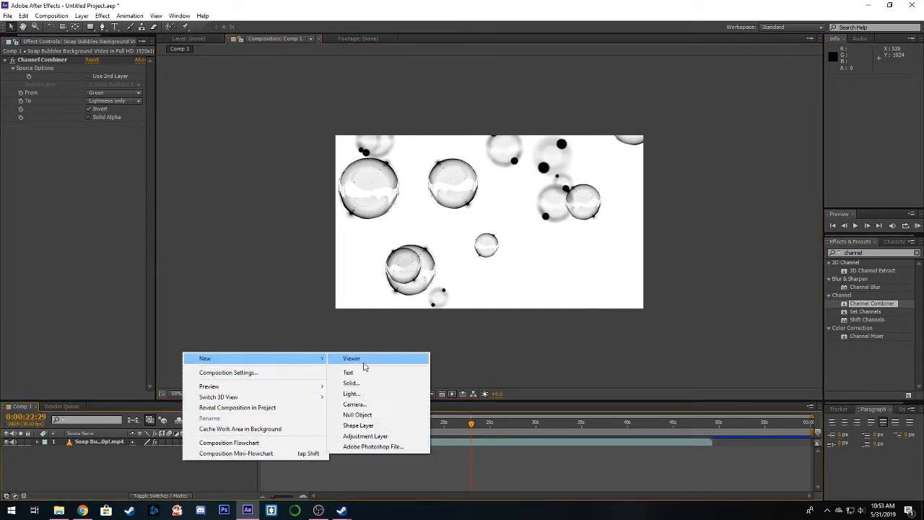
pyautogui.click(385, 438)
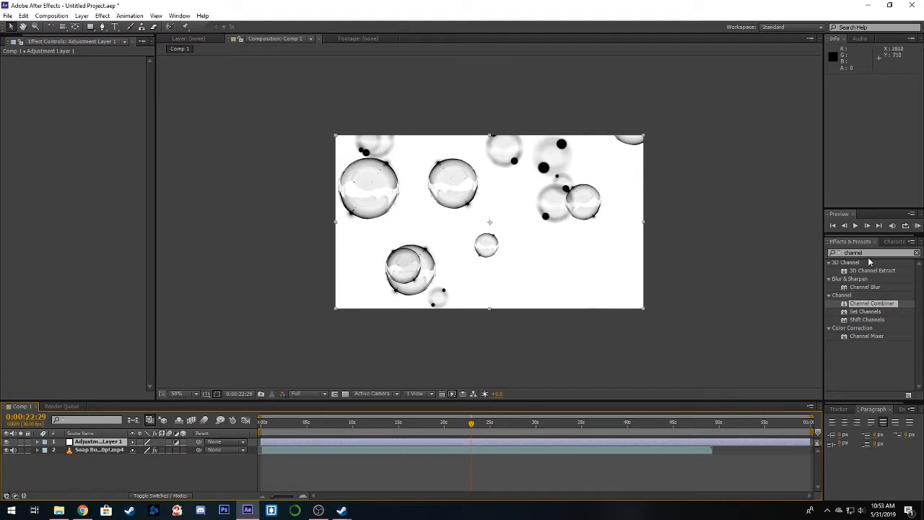
pyautogui.click(866, 253)
pyautogui.write('ramp')
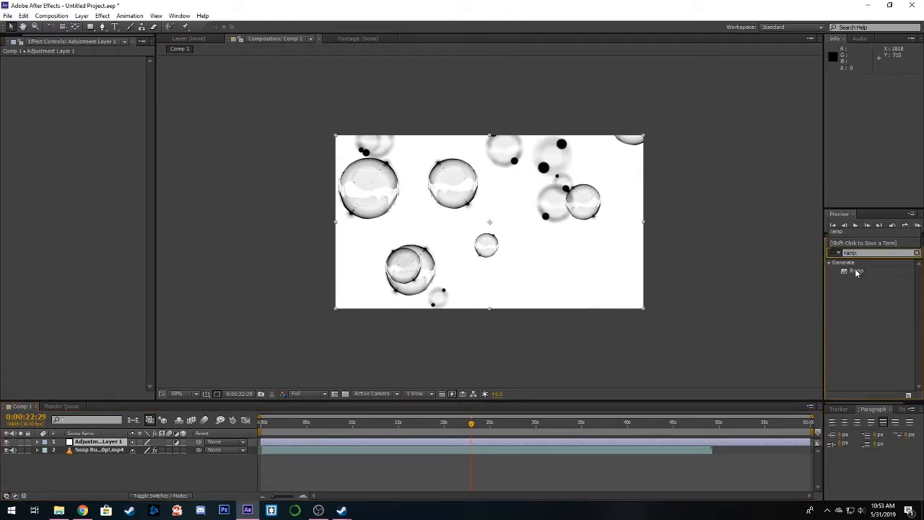
pyautogui.moveTo(856, 272); pyautogui.dragTo(518, 231)
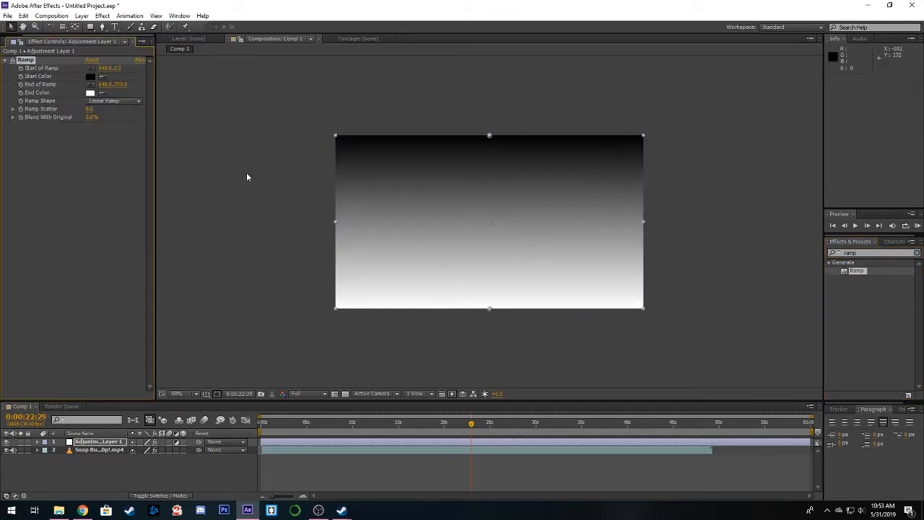
# Set the start color of the ramp to a bright, fully saturated sky blue
pyautogui.click(89, 77)
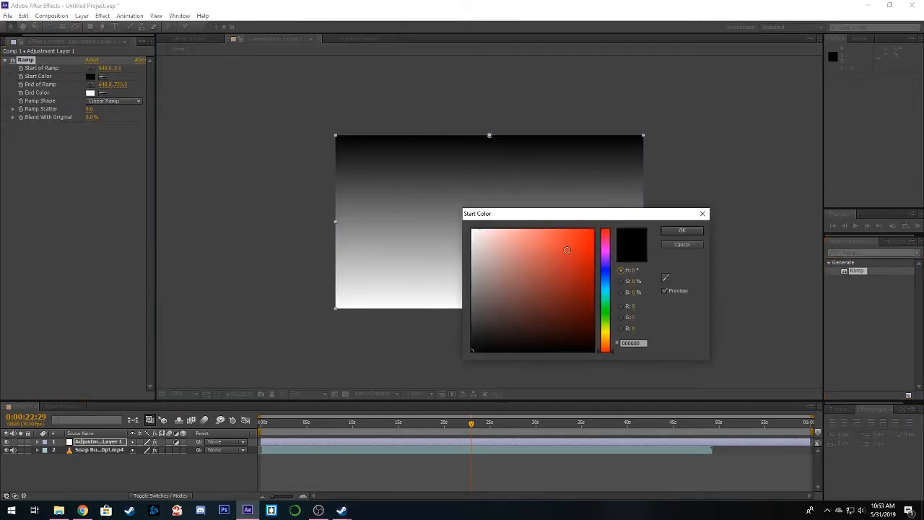
pyautogui.click(607, 288)
pyautogui.click(593, 232)
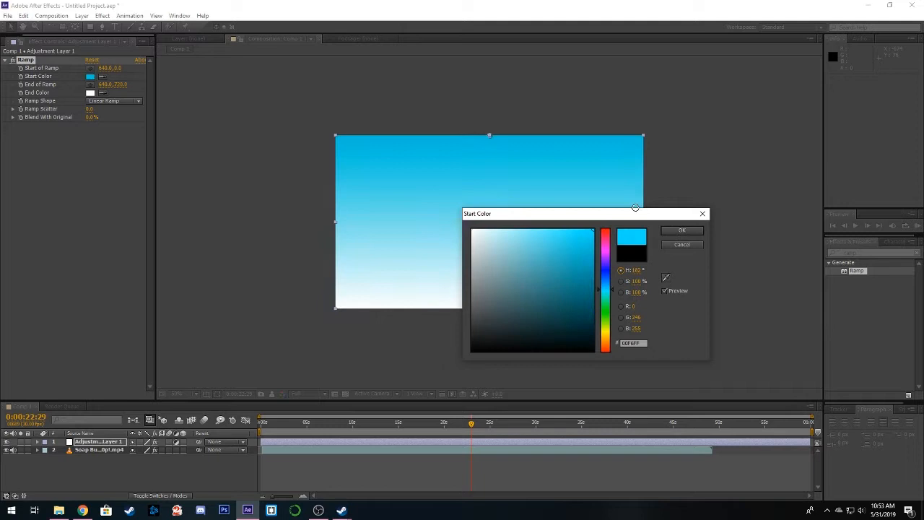
pyautogui.click(682, 230)
# Set the end color of the ramp to a bright sky blue slightly less saturated than the start color
pyautogui.click(90, 92)
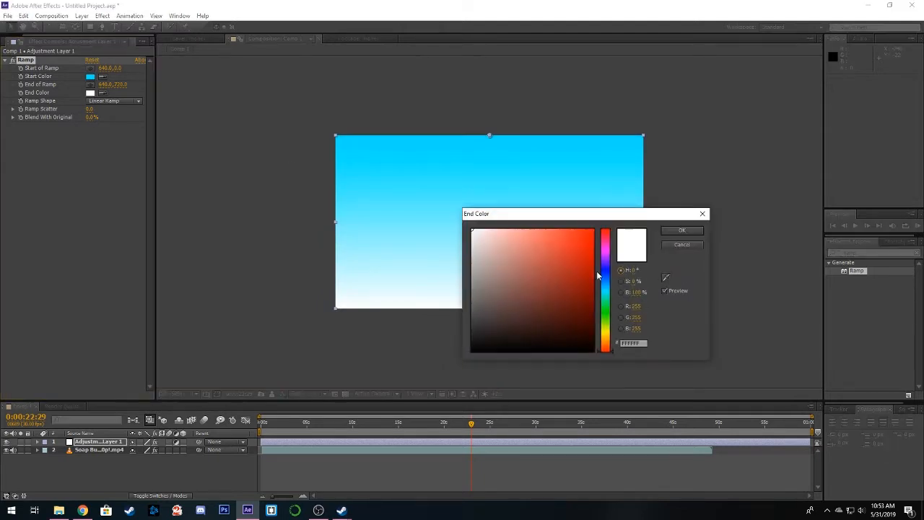
pyautogui.click(606, 290)
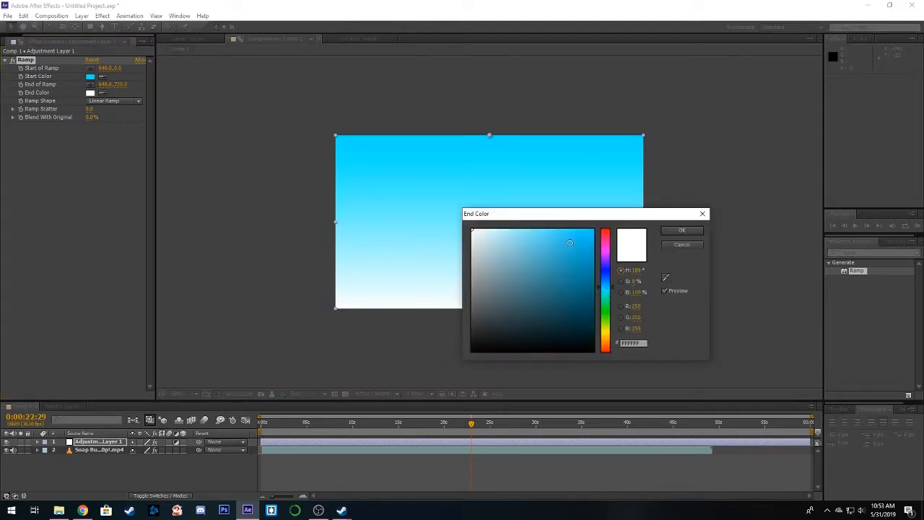
pyautogui.click(570, 243)
pyautogui.click(681, 230)
# Set the blending mode of the Ramp adjustment layer to Color and deselect the layer
pyautogui.rightClick(429, 213)
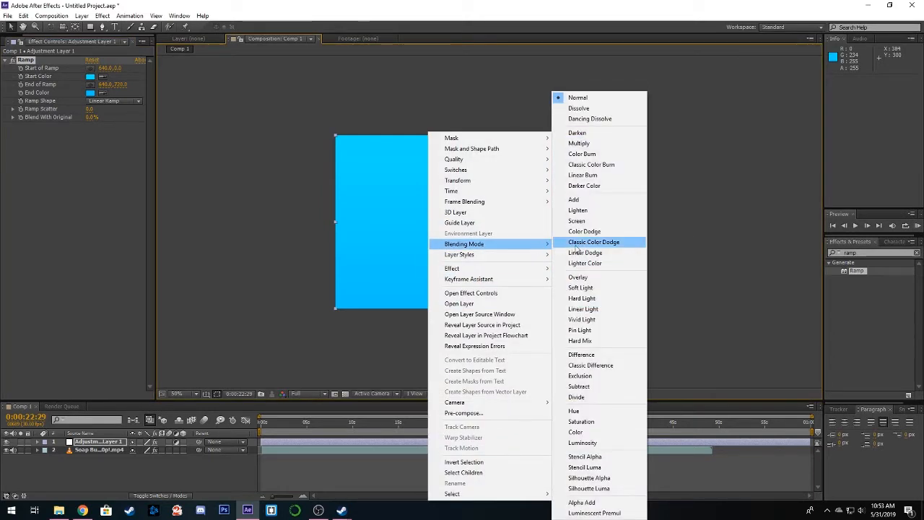
pyautogui.click(598, 432)
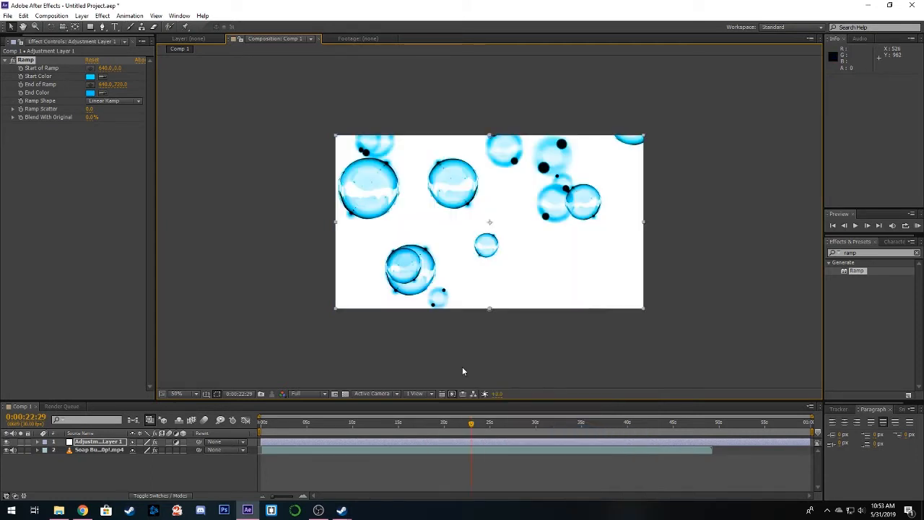
pyautogui.click(419, 345)
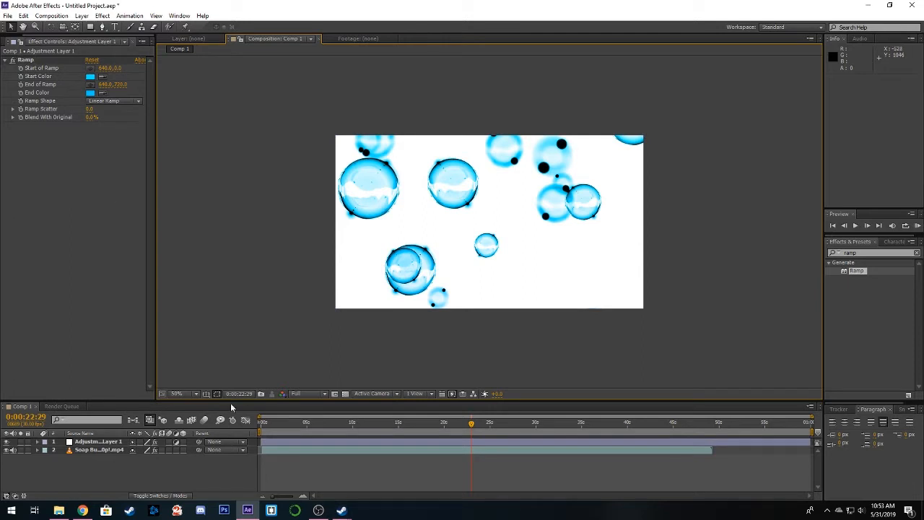
# Try Blue as the Channel Combiner's From channel on the bubbles video, and settle on Red
pyautogui.click(284, 449)
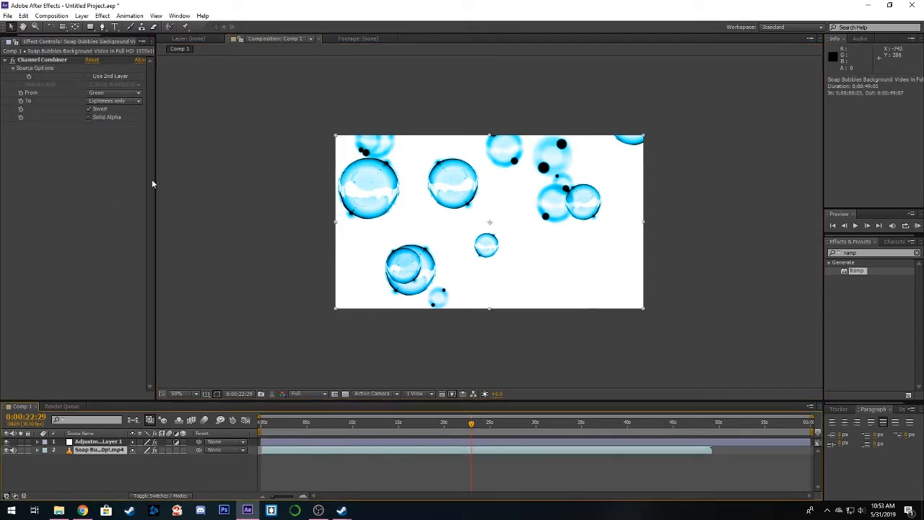
pyautogui.click(110, 95)
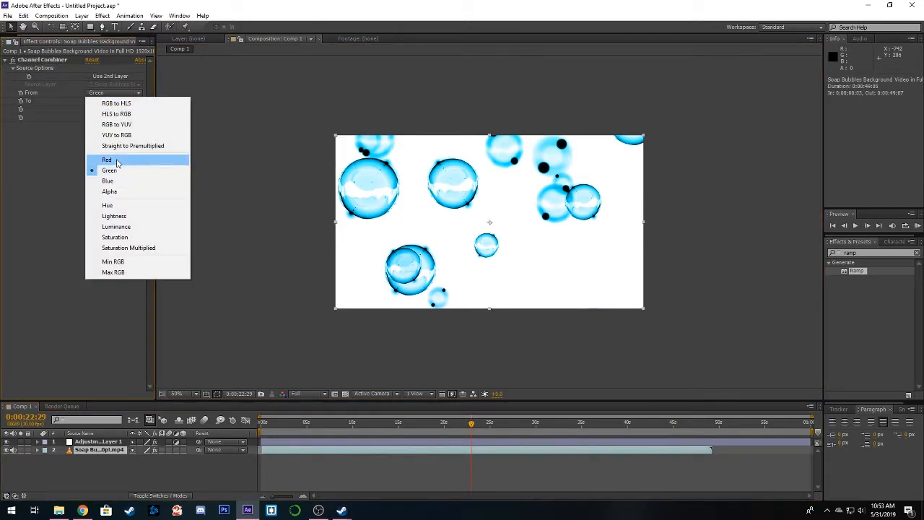
pyautogui.click(119, 181)
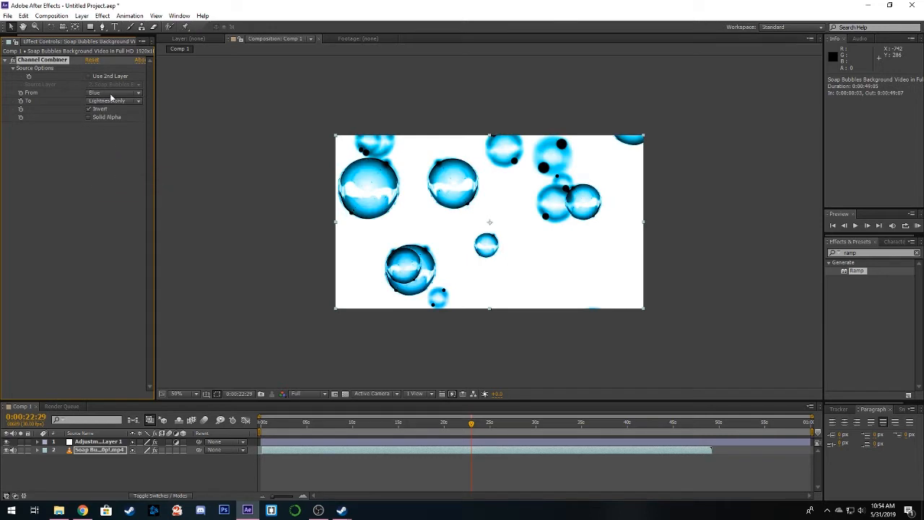
pyautogui.click(111, 95)
pyautogui.click(120, 160)
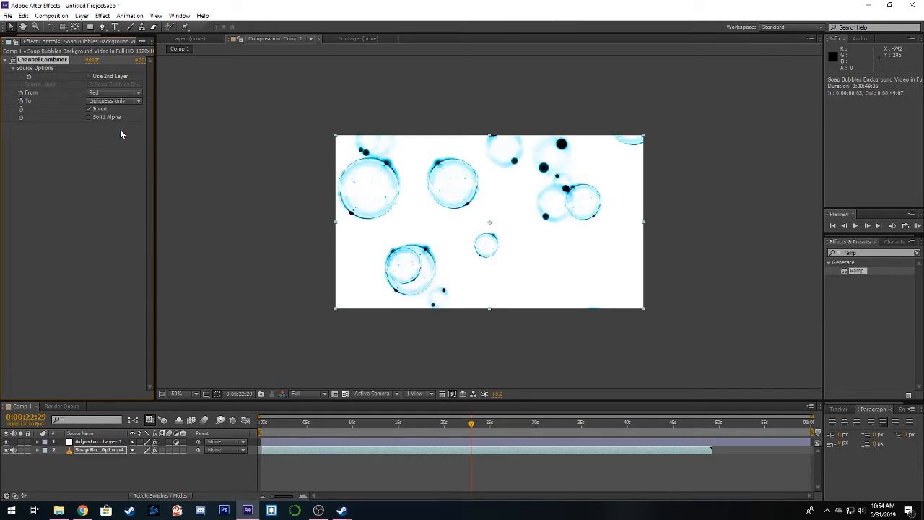
pyautogui.click(449, 333)
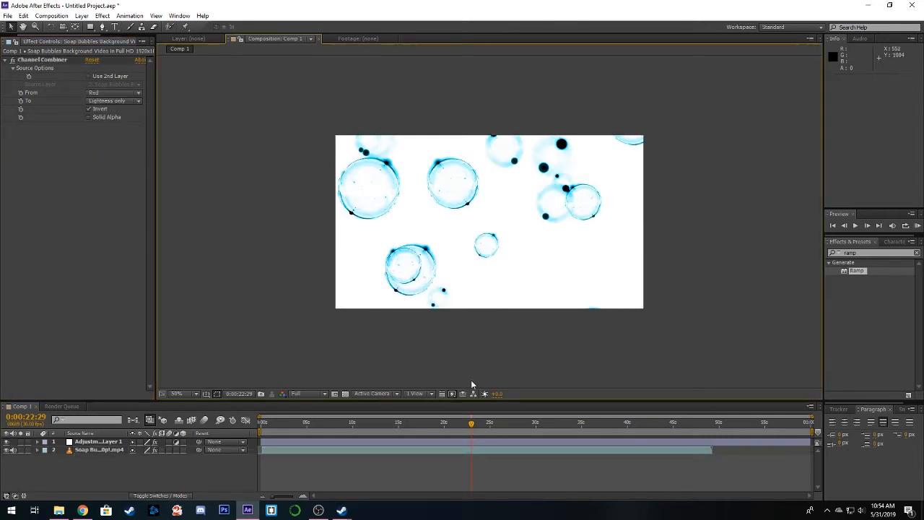
# Scrub through the timeline to review the recolored bubbles and return close to the beginning
pyautogui.moveTo(472, 424); pyautogui.dragTo(306, 426)
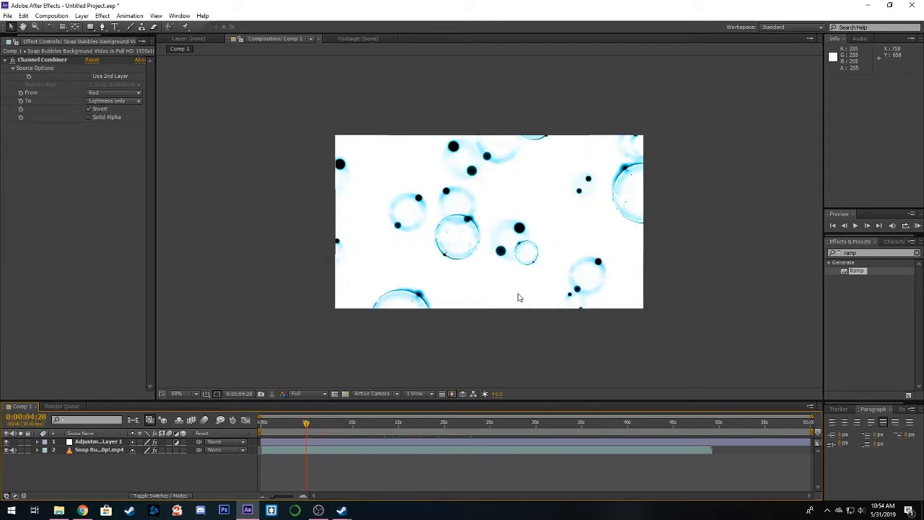
pyautogui.scroll(1, 519, 296)
pyautogui.moveTo(510, 304); pyautogui.dragTo(512, 296)
pyautogui.moveTo(306, 426); pyautogui.dragTo(253, 426)
pyautogui.scroll(-1, 372, 304)
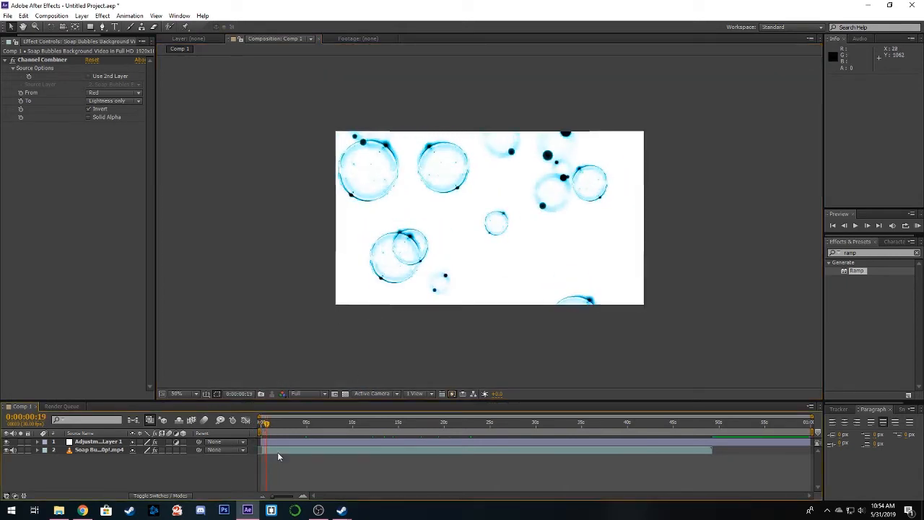
pyautogui.moveTo(266, 431); pyautogui.dragTo(262, 431)
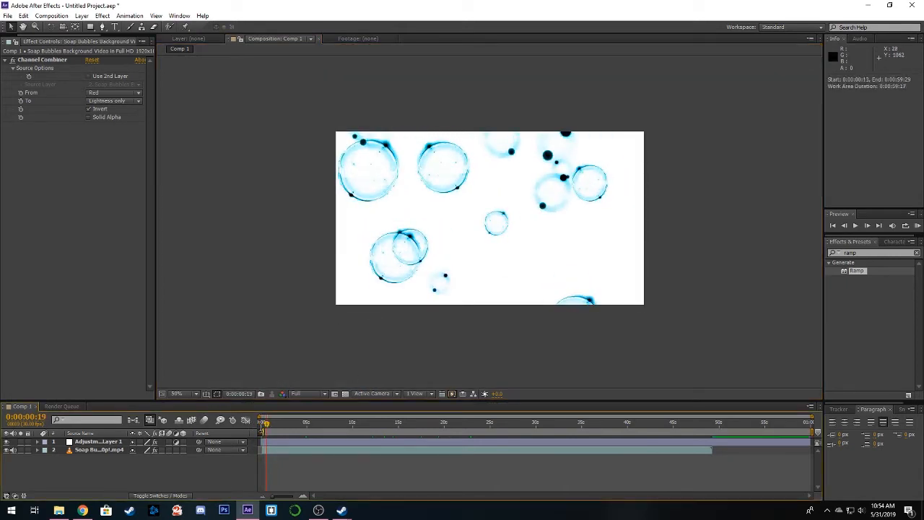
# Add top.png, mid_right.png, mid_left.png and bot_right.png from the project to the composition, fitting the pieces together as a triangle
pyautogui.click(19, 41)
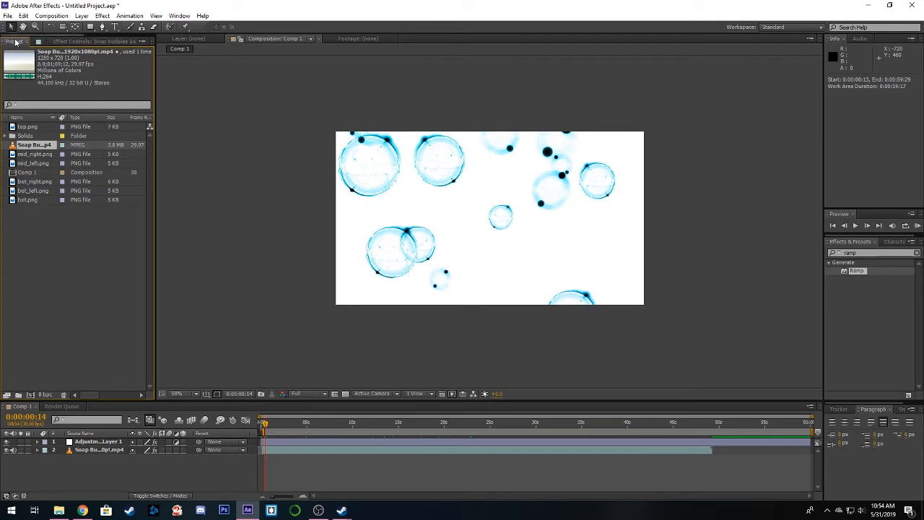
pyautogui.click(90, 231)
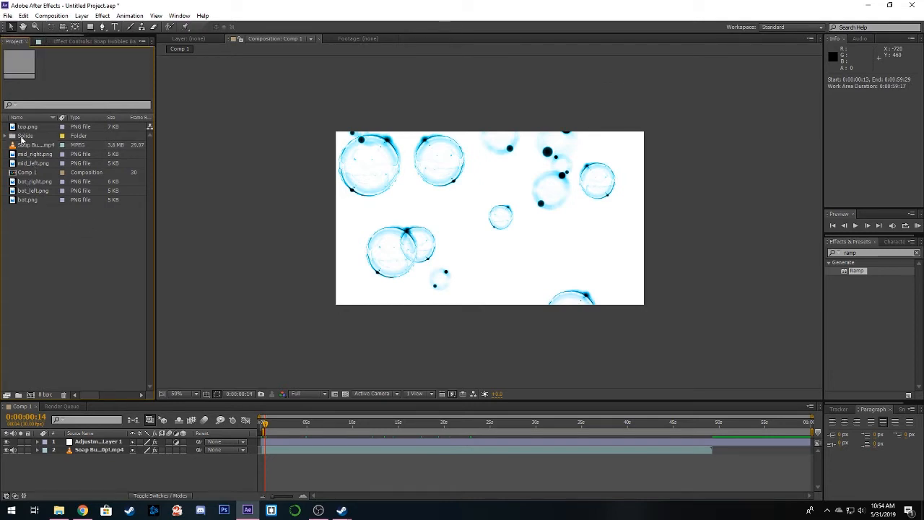
pyautogui.moveTo(26, 129); pyautogui.dragTo(495, 187)
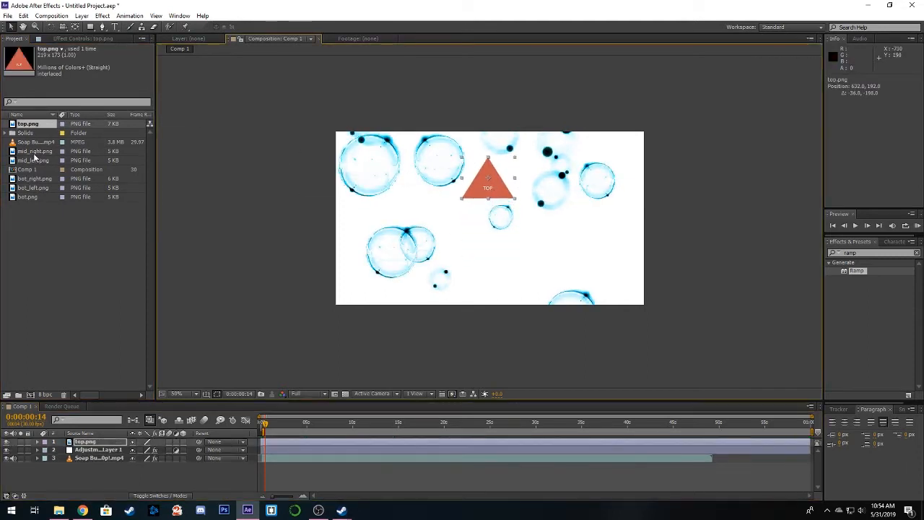
pyautogui.moveTo(34, 157); pyautogui.dragTo(516, 221)
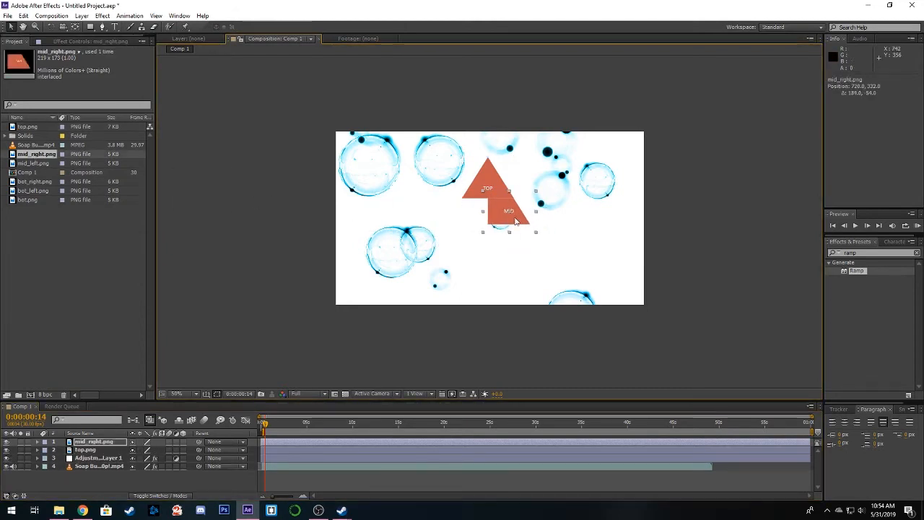
pyautogui.press('.')
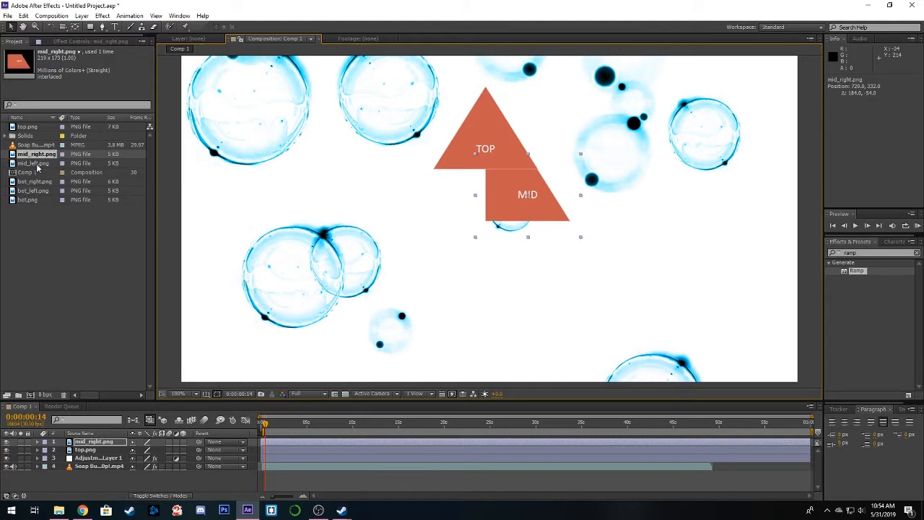
pyautogui.moveTo(37, 165); pyautogui.dragTo(440, 209)
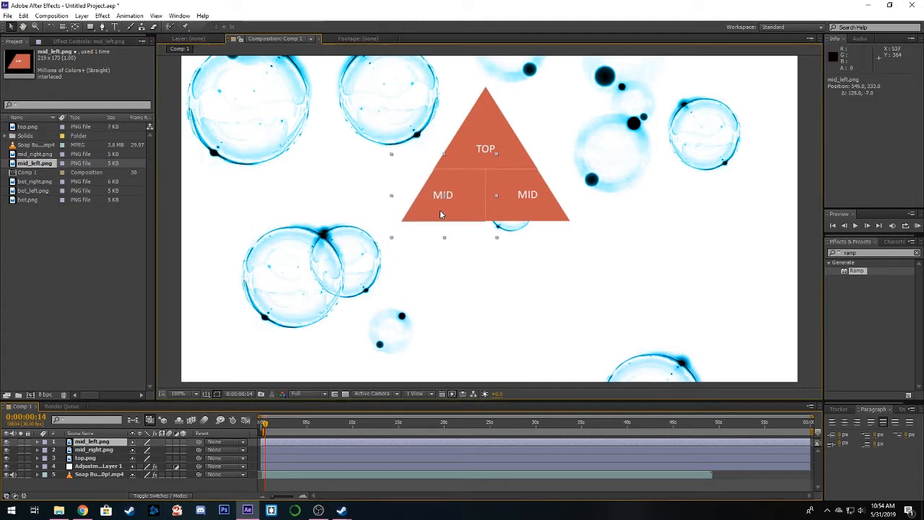
pyautogui.click(39, 182)
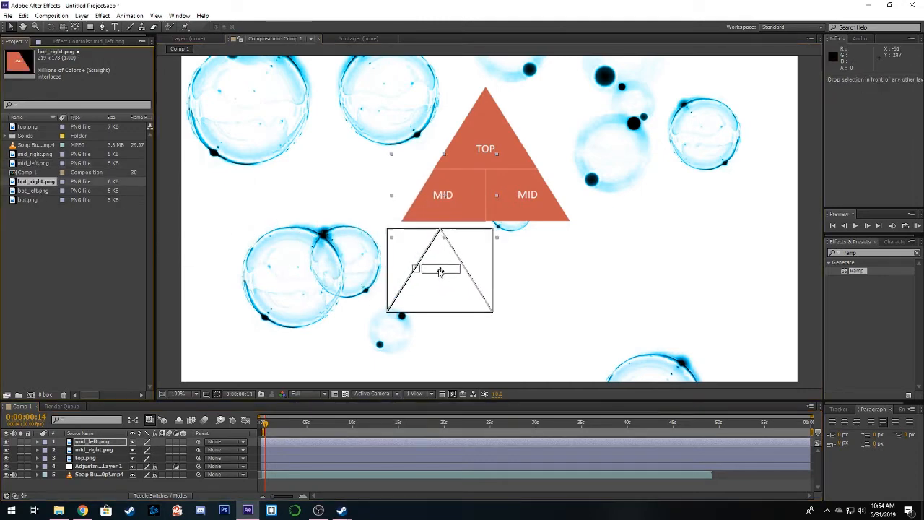
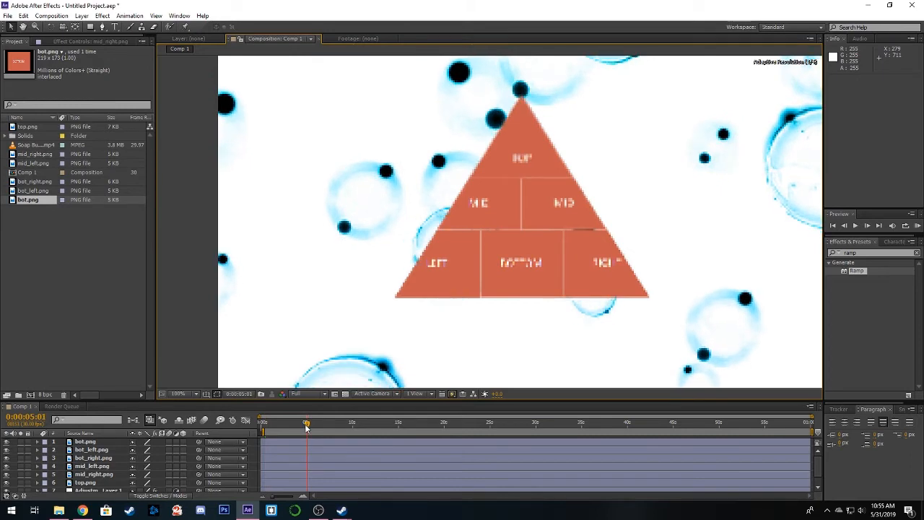
# Add Position and Scale keyframes at 0:00:04:28 to all six triangle piece layers, from bot.png through top.png
pyautogui.moveTo(307, 424); pyautogui.dragTo(306, 429)
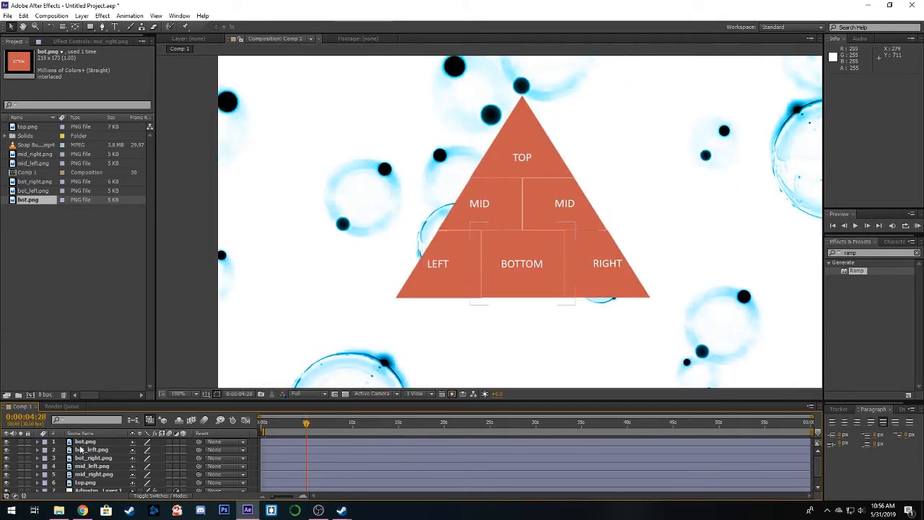
pyautogui.keyDown('shift'); pyautogui.click(88, 483); pyautogui.keyUp('shift')
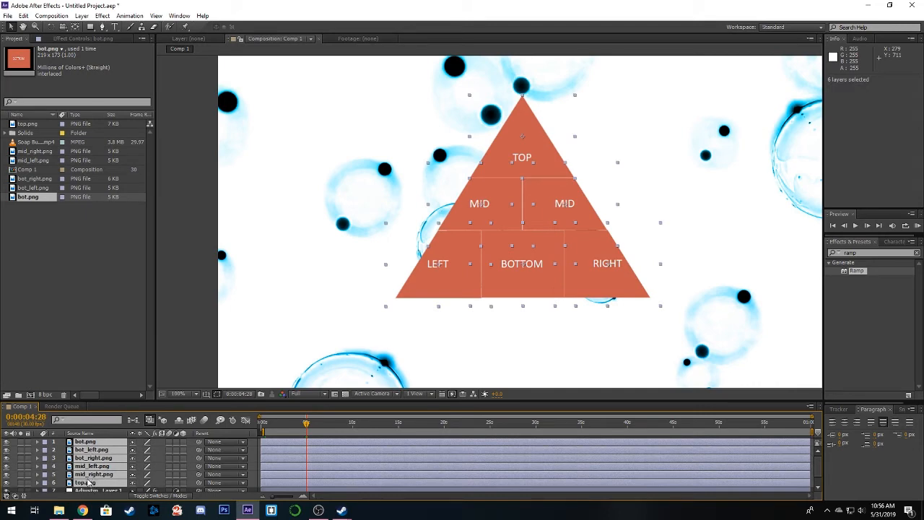
pyautogui.scroll(-1, 88, 483)
pyautogui.scroll(2, 67, 465)
pyautogui.click(38, 442)
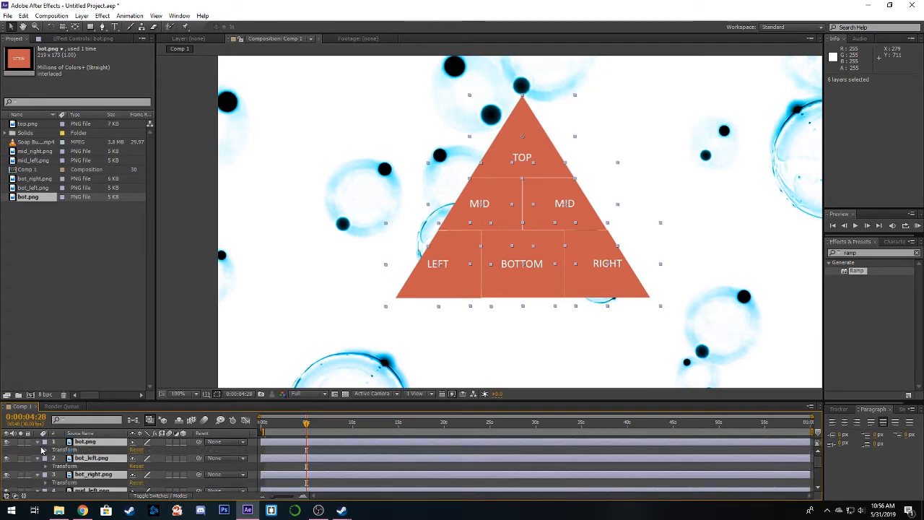
pyautogui.click(46, 451)
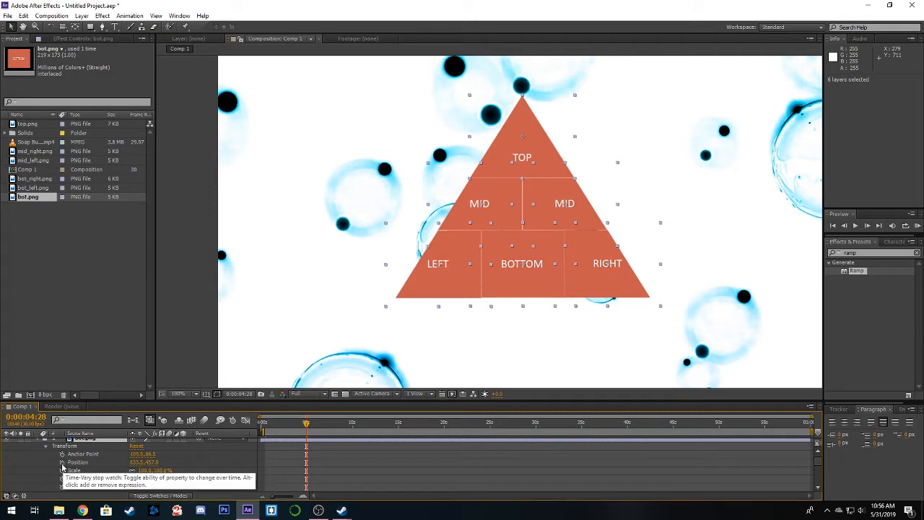
pyautogui.click(62, 463)
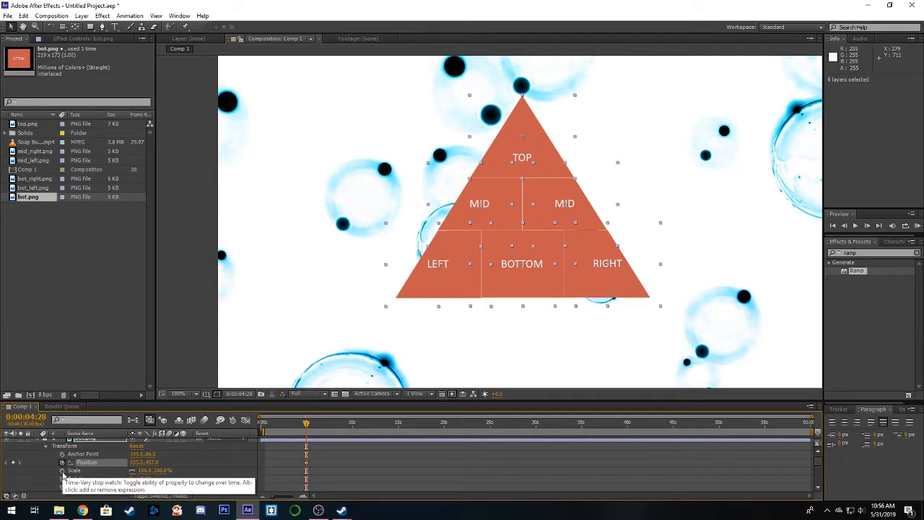
pyautogui.click(62, 472)
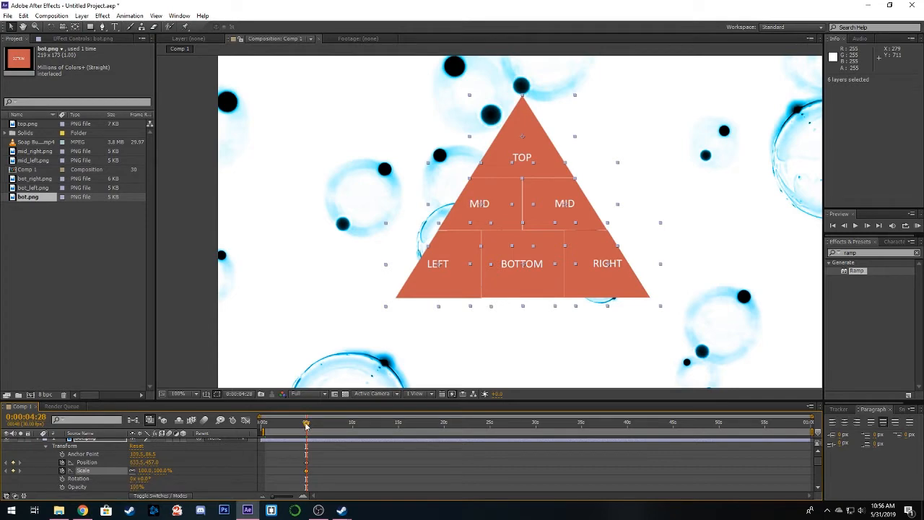
# At 0:00:00:11, move bot.png below the frame to about 631.5, 887 and scale it to 222%
pyautogui.moveTo(306, 426); pyautogui.dragTo(264, 429)
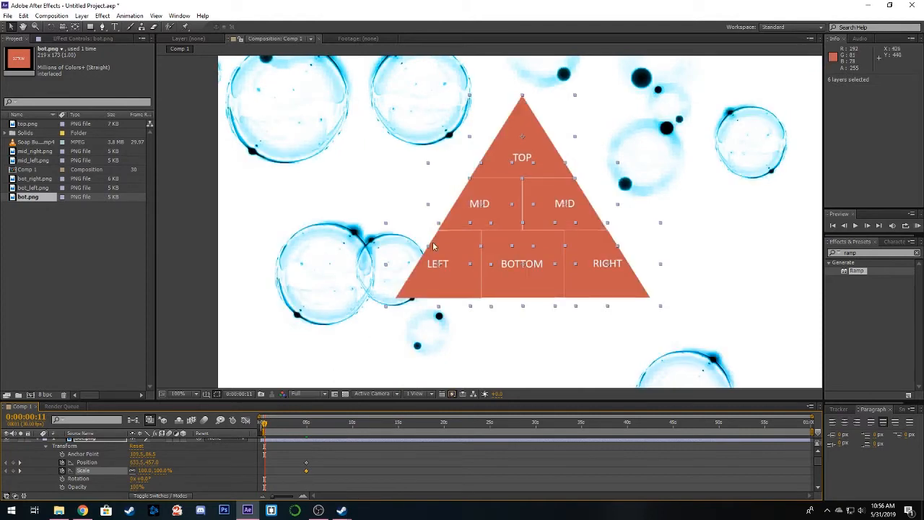
pyautogui.scroll(-2, 477, 297)
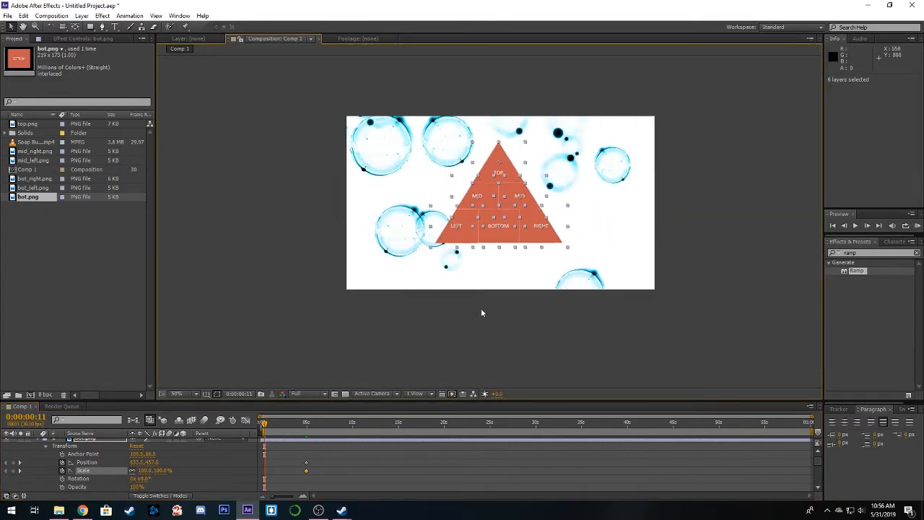
pyautogui.click(353, 455)
pyautogui.click(338, 444)
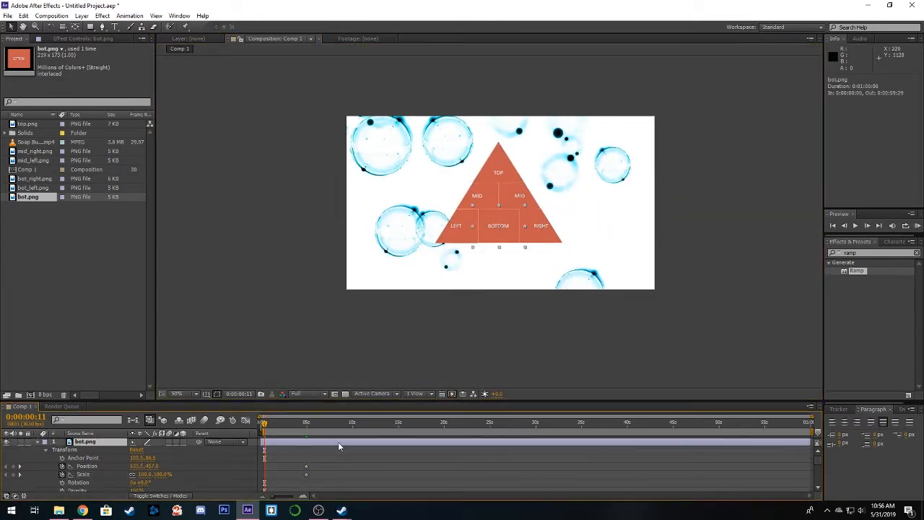
pyautogui.moveTo(513, 238); pyautogui.dragTo(510, 329)
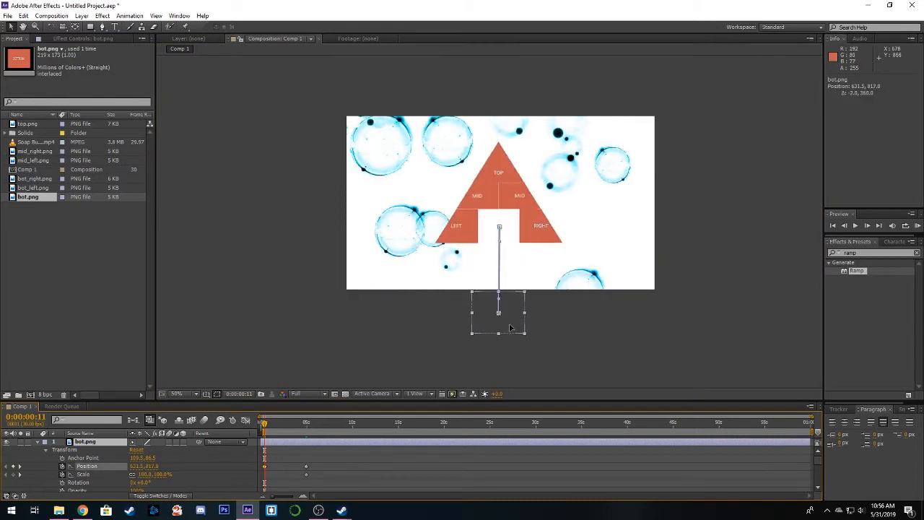
pyautogui.moveTo(142, 474); pyautogui.dragTo(198, 473)
pyautogui.moveTo(498, 344); pyautogui.dragTo(498, 356)
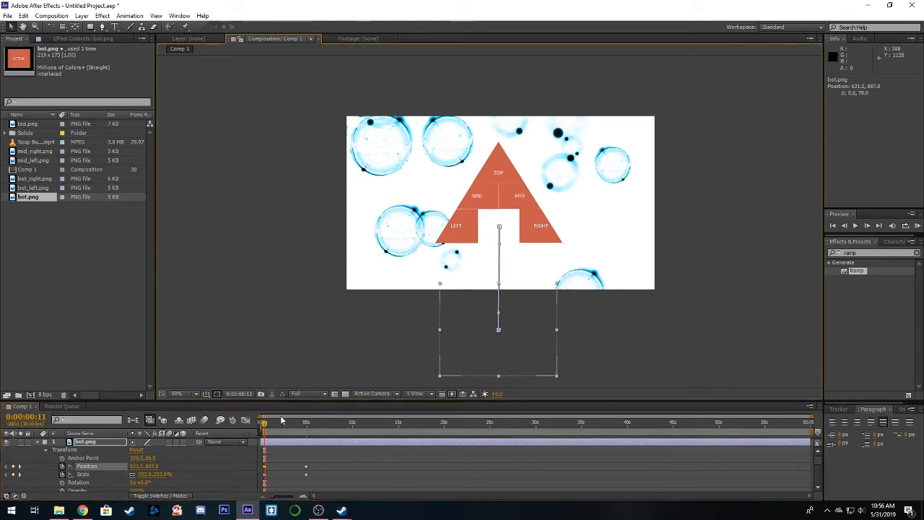
pyautogui.moveTo(266, 427)
pyautogui.mouseDown()
pyautogui.moveTo(310, 426)
pyautogui.moveTo(266, 431)
pyautogui.mouseUp()
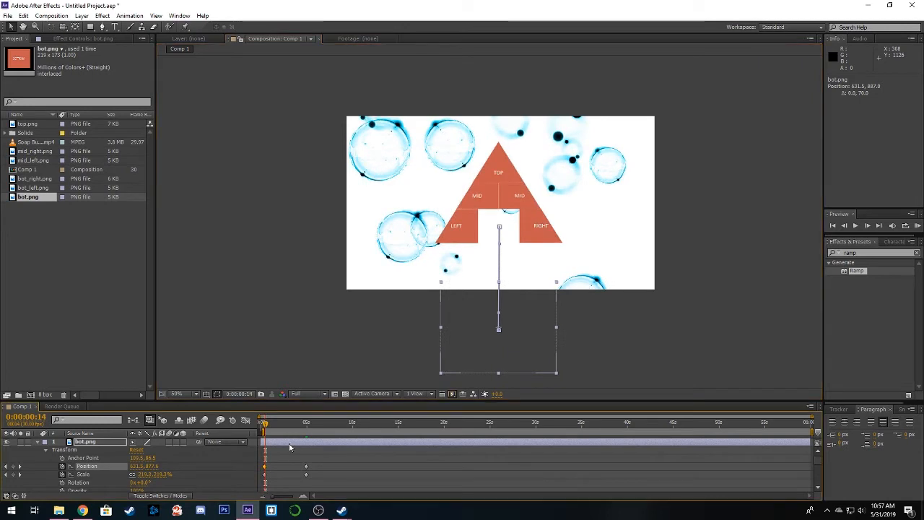
# At 0:00:00:14, move bot_left.png outside the frame's lower-left corner to about 90, 918 and scale it to 218%
pyautogui.click(44, 442)
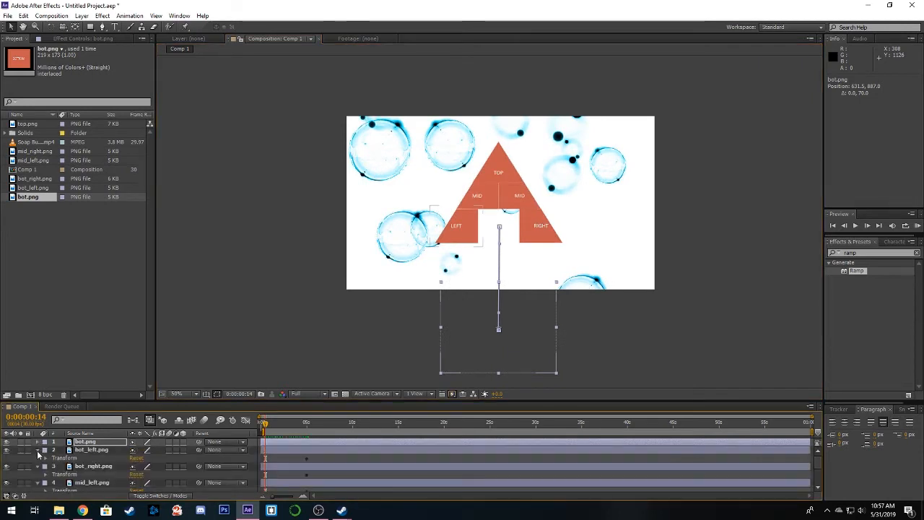
pyautogui.click(45, 458)
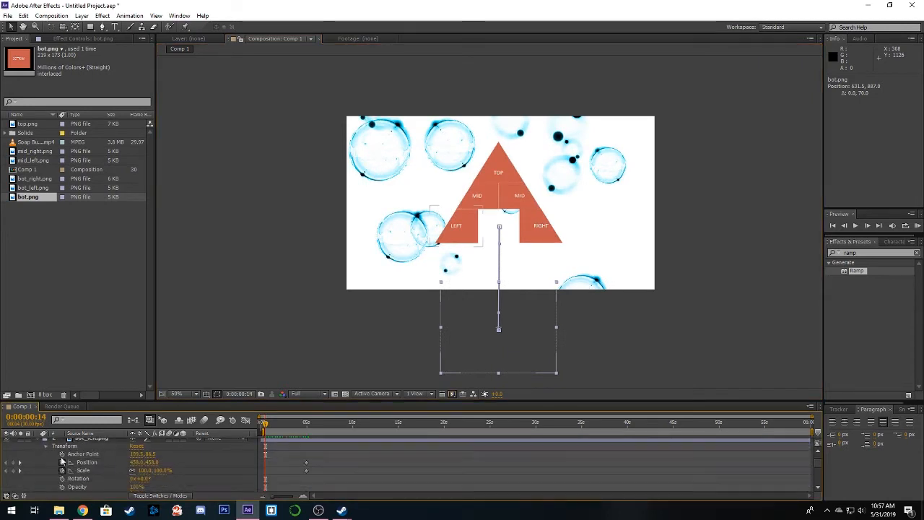
pyautogui.click(96, 439)
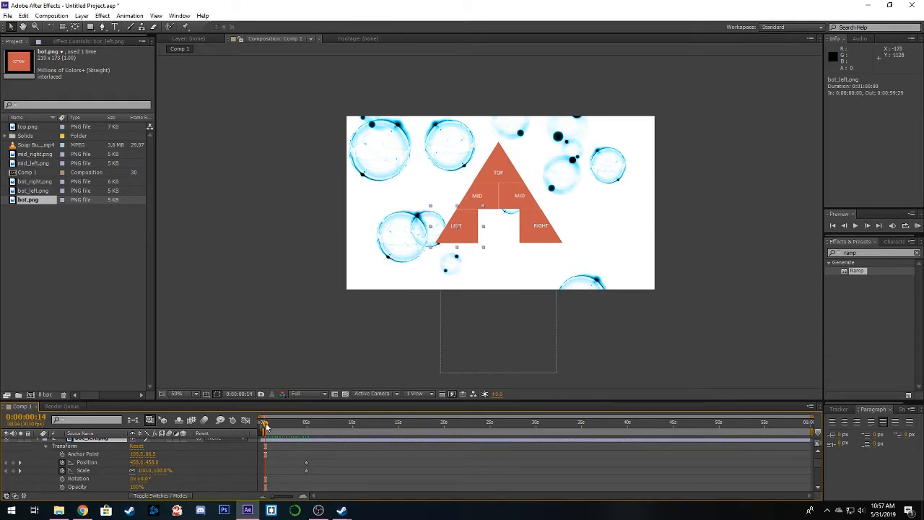
pyautogui.moveTo(462, 244); pyautogui.dragTo(372, 357)
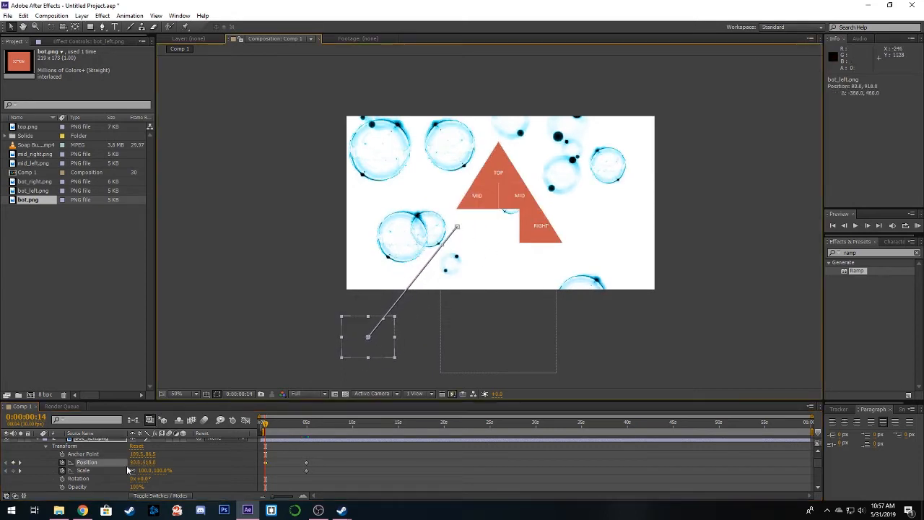
pyautogui.moveTo(142, 470); pyautogui.dragTo(192, 464)
# At 0:00:00:14, move bot_right.png outside the frame's lower-right corner to about 1189.5, 925 and scale it to 225%
pyautogui.scroll(-2, 70, 461)
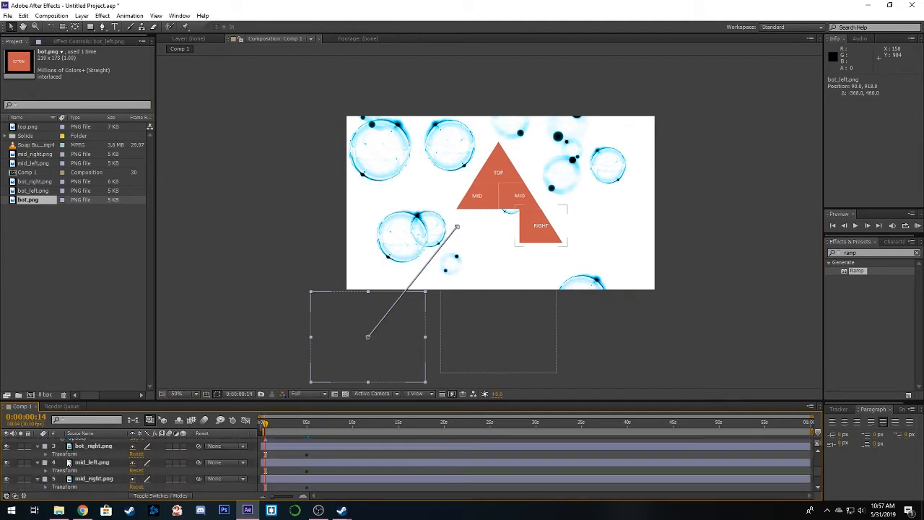
pyautogui.click(80, 448)
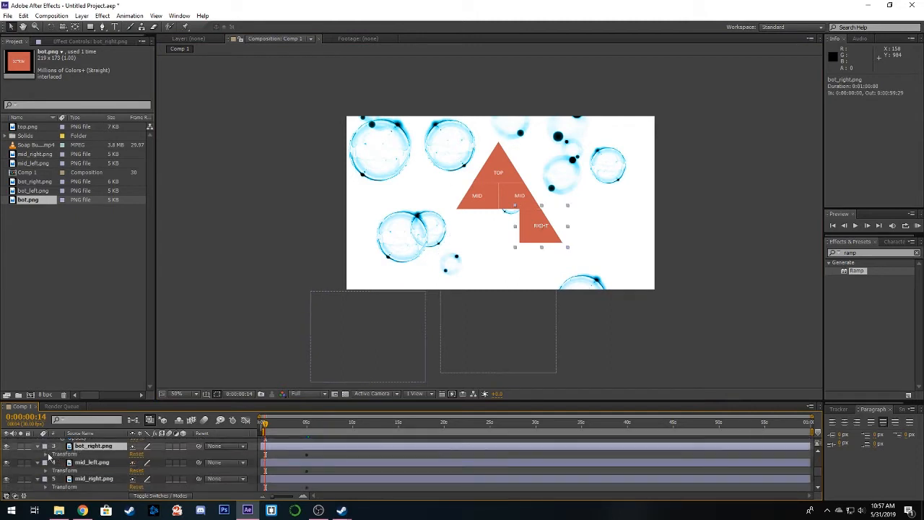
pyautogui.click(45, 455)
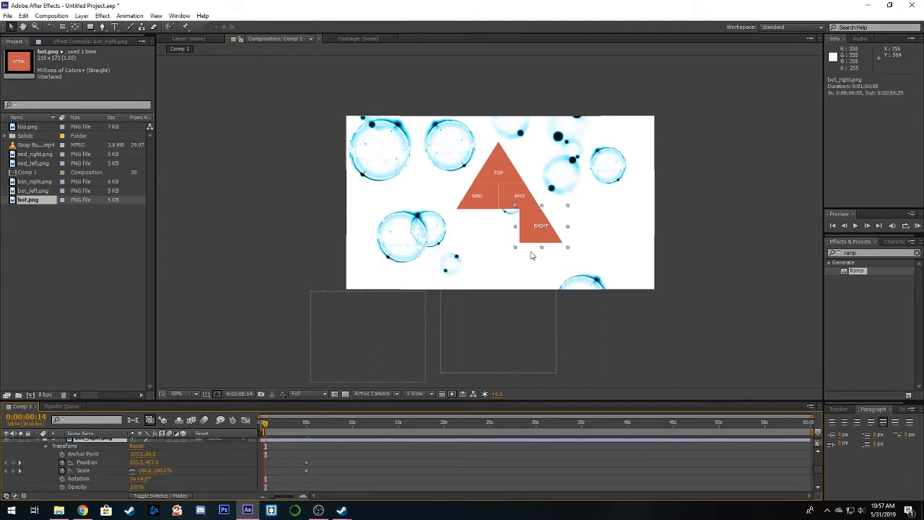
pyautogui.moveTo(546, 240); pyautogui.dragTo(643, 354)
pyautogui.moveTo(144, 473); pyautogui.dragTo(204, 470)
pyautogui.moveTo(641, 361); pyautogui.dragTo(589, 356)
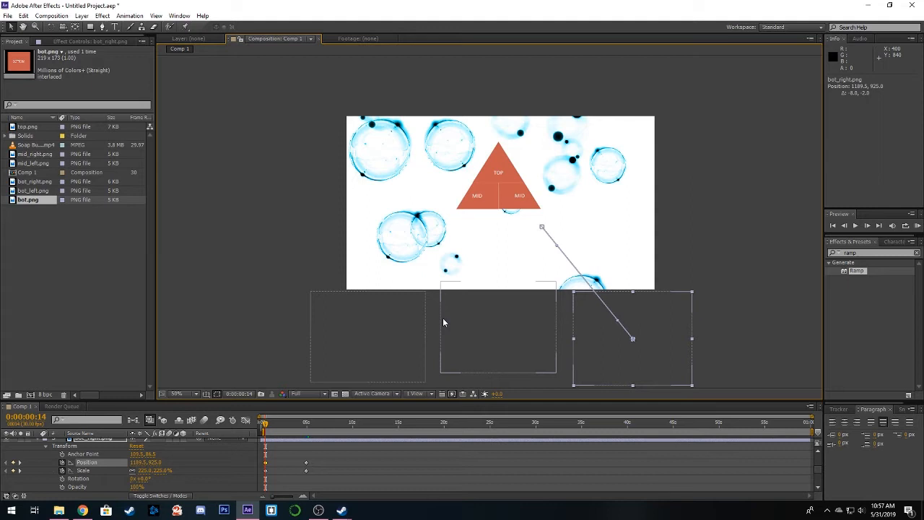
# At 0:00:00:11, lower bot.png fully below the frame to about 629.5, 925, and scrub to 0:00:05:01 to check the bottom row's motion
pyautogui.moveTo(264, 427)
pyautogui.mouseDown()
pyautogui.moveTo(307, 434)
pyautogui.moveTo(264, 430)
pyautogui.mouseUp()
pyautogui.scroll(5, 281, 462)
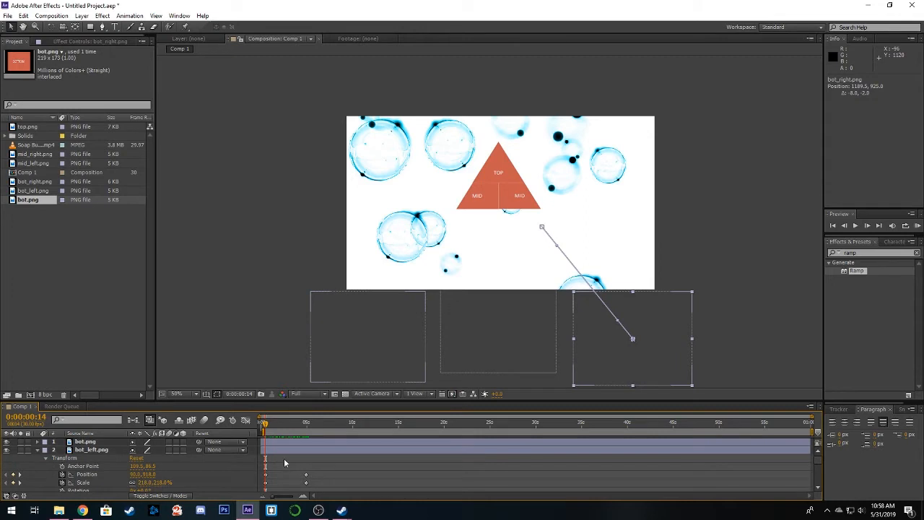
pyautogui.click(277, 449)
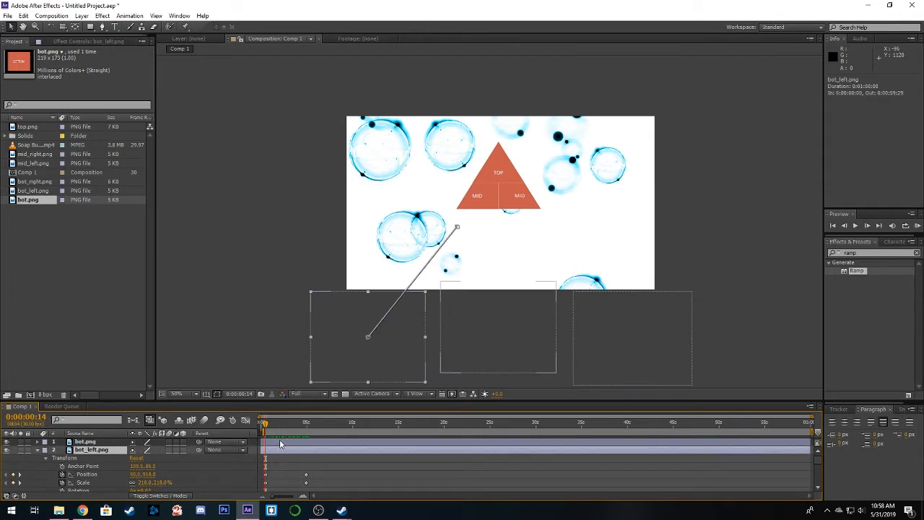
pyautogui.click(282, 442)
pyautogui.click(44, 442)
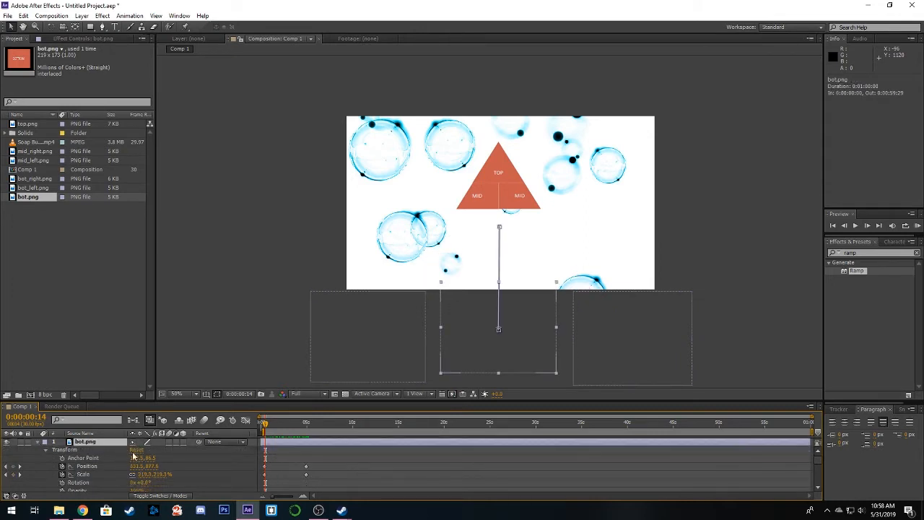
pyautogui.click(264, 467)
pyautogui.moveTo(266, 427); pyautogui.dragTo(264, 427)
pyautogui.moveTo(527, 368); pyautogui.dragTo(504, 369)
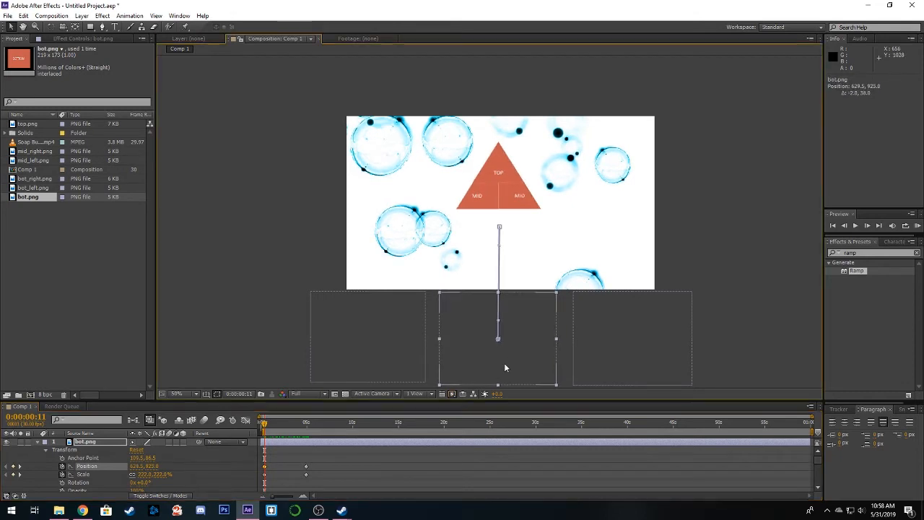
pyautogui.click(273, 426)
pyautogui.moveTo(272, 425); pyautogui.dragTo(306, 423)
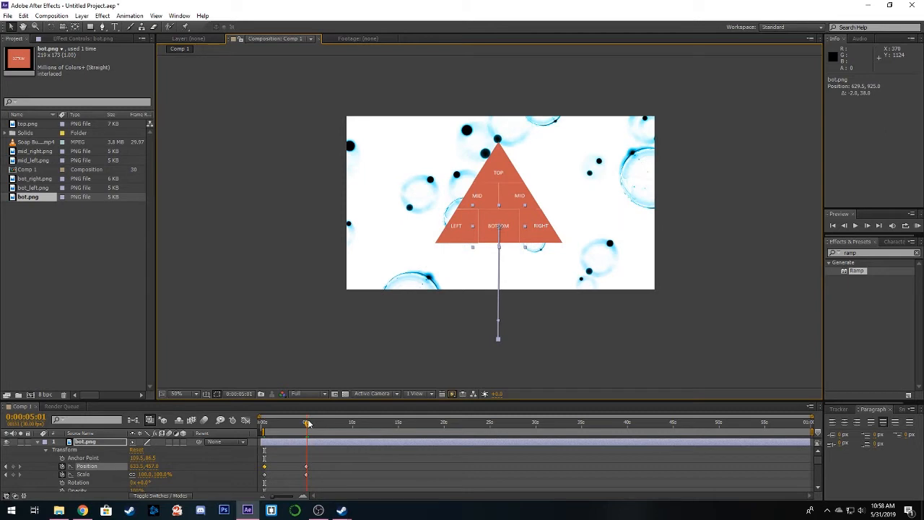
# Collapse the three bottom-row layers, expand the Transform properties of mid_left.png, mid_right.png and top.png, and enlarge the timeline area
pyautogui.click(40, 443)
pyautogui.click(39, 458)
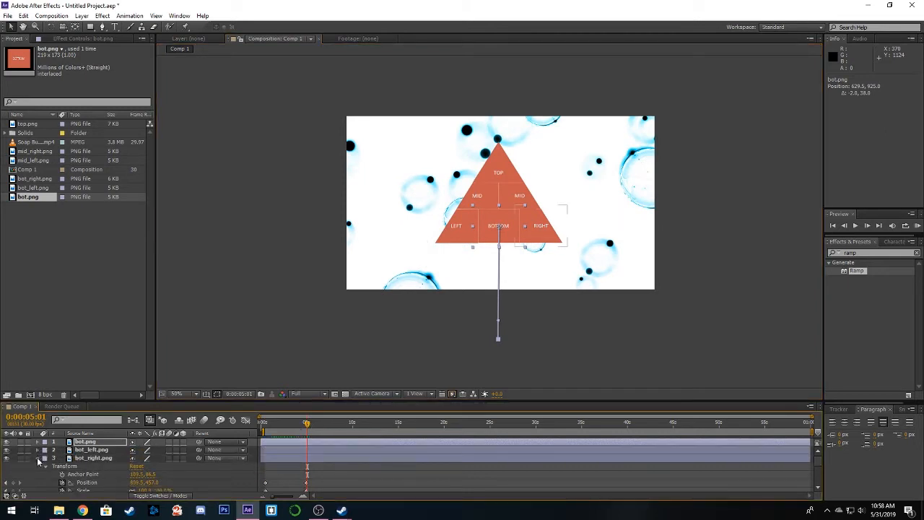
pyautogui.click(39, 458)
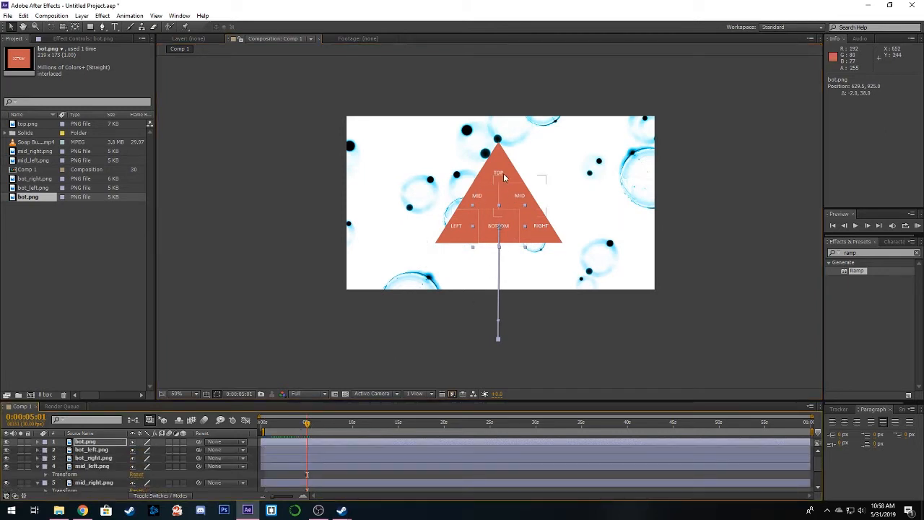
pyautogui.click(46, 476)
pyautogui.scroll(1, 318, 461)
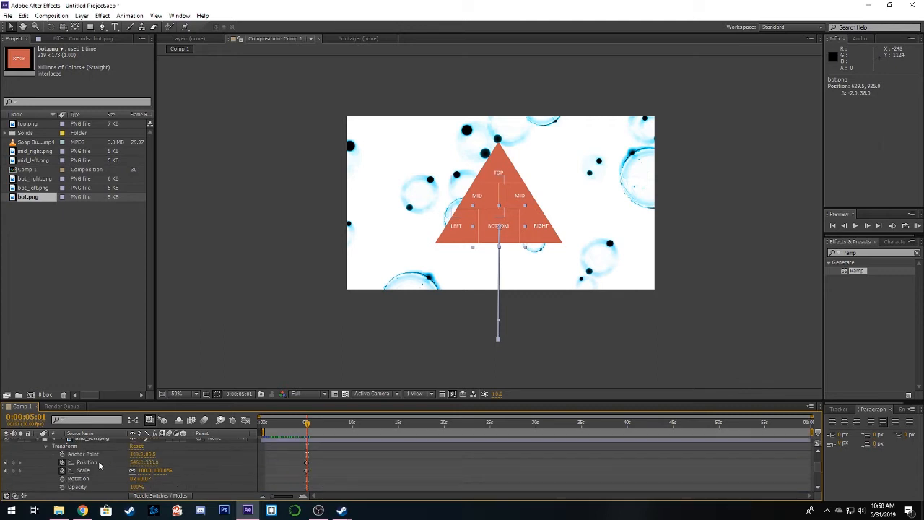
pyautogui.scroll(-3, 100, 466)
pyautogui.click(45, 453)
pyautogui.scroll(-1, 51, 462)
pyautogui.click(46, 478)
pyautogui.scroll(-1, 316, 471)
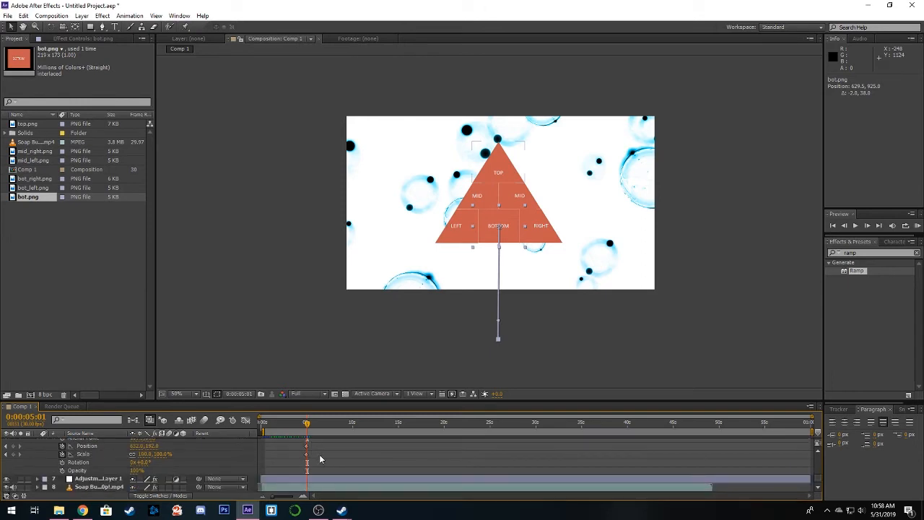
pyautogui.moveTo(344, 401); pyautogui.dragTo(354, 315)
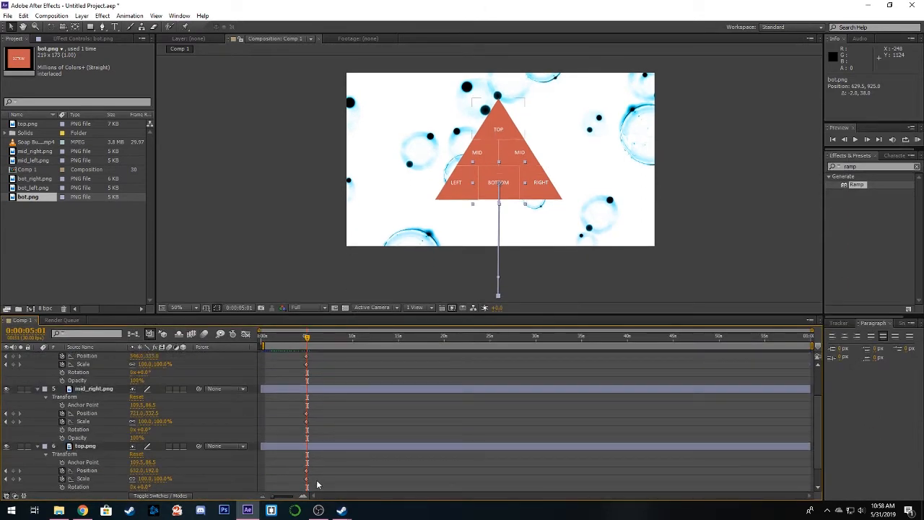
# Shift the Position and Scale keyframes of mid_left.png, mid_right.png and top.png together to 0:00:10:01
pyautogui.moveTo(317, 490); pyautogui.dragTo(300, 466)
pyautogui.moveTo(315, 428); pyautogui.dragTo(300, 409)
pyautogui.moveTo(312, 368); pyautogui.dragTo(301, 352)
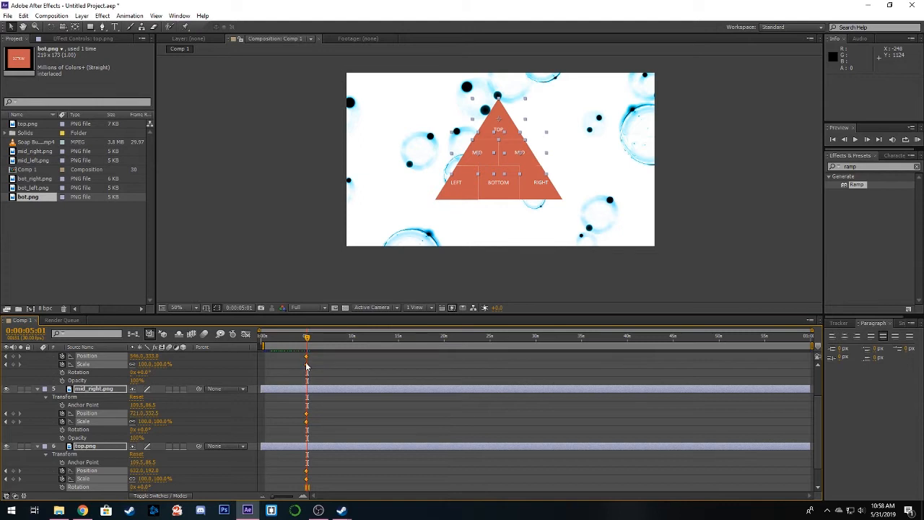
pyautogui.click(307, 363)
pyautogui.moveTo(349, 367); pyautogui.dragTo(354, 367)
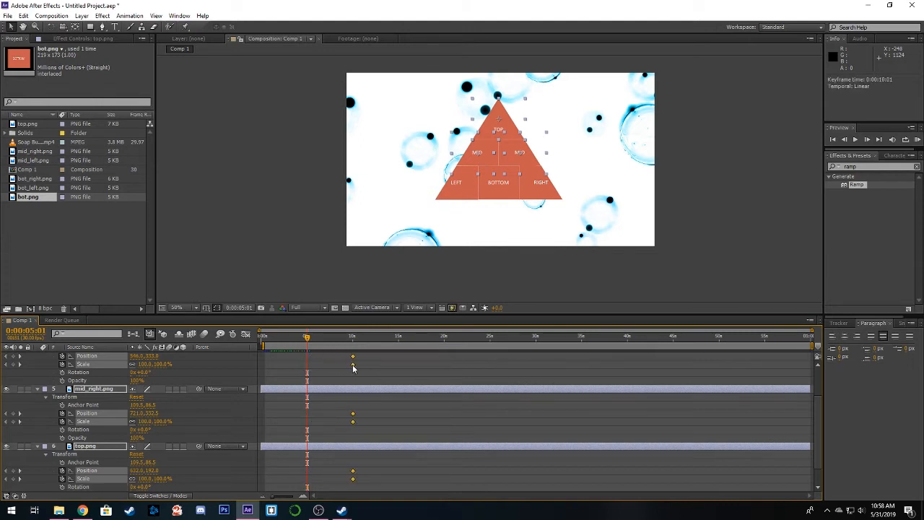
# At 0:00:02:16, move mid_left.png beyond the frame's left edge to about -186, 337 and scale it to 162%
pyautogui.moveTo(307, 343); pyautogui.dragTo(286, 348)
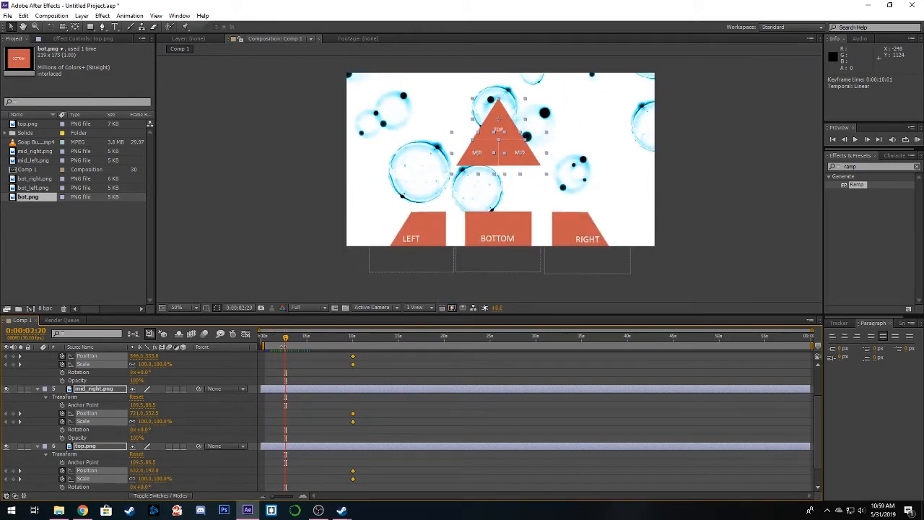
pyautogui.moveTo(286, 341); pyautogui.dragTo(285, 342)
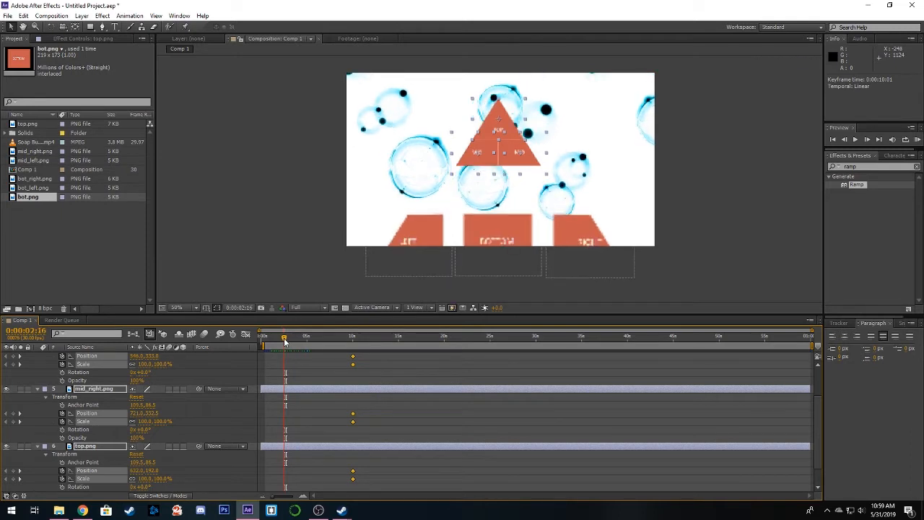
pyautogui.click(317, 368)
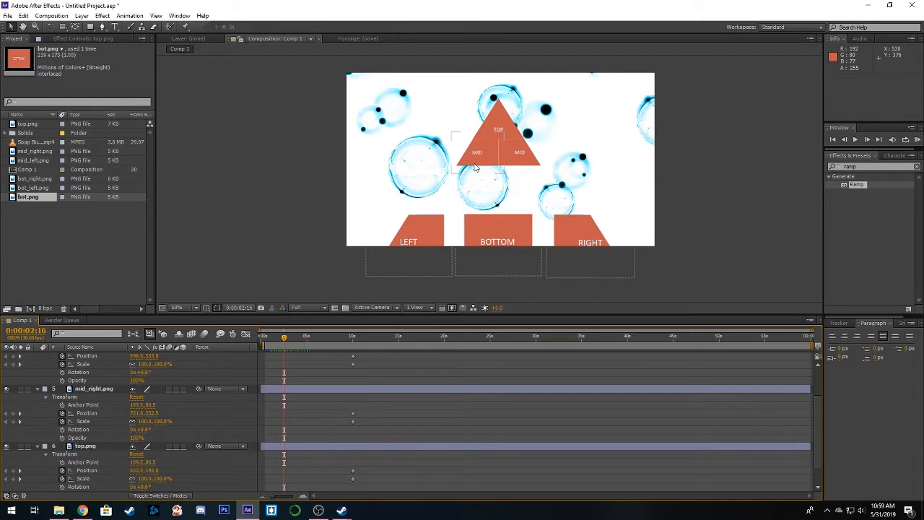
pyautogui.click(506, 160)
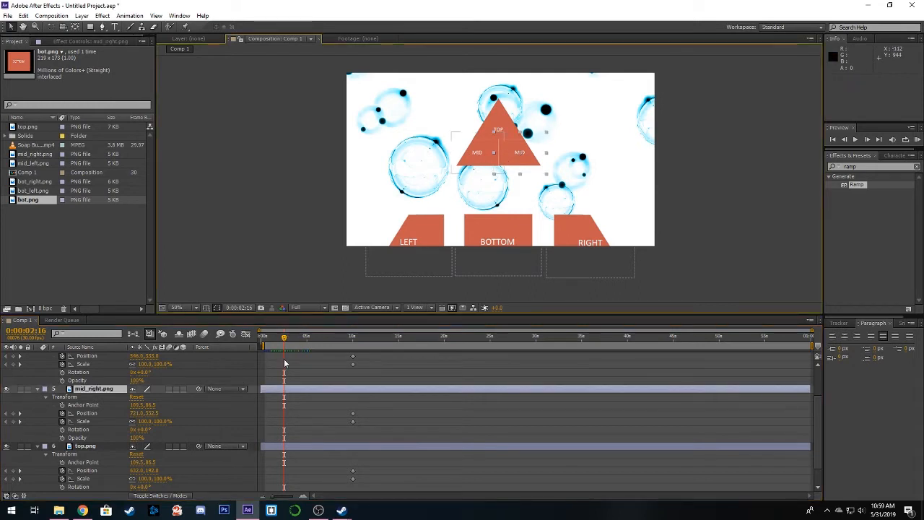
pyautogui.scroll(3, 108, 422)
pyautogui.click(99, 380)
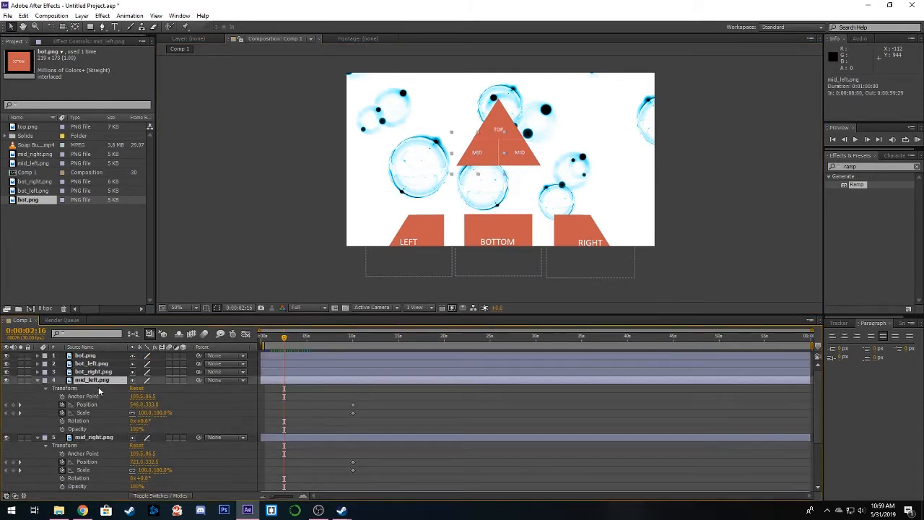
pyautogui.click(98, 441)
pyautogui.click(106, 380)
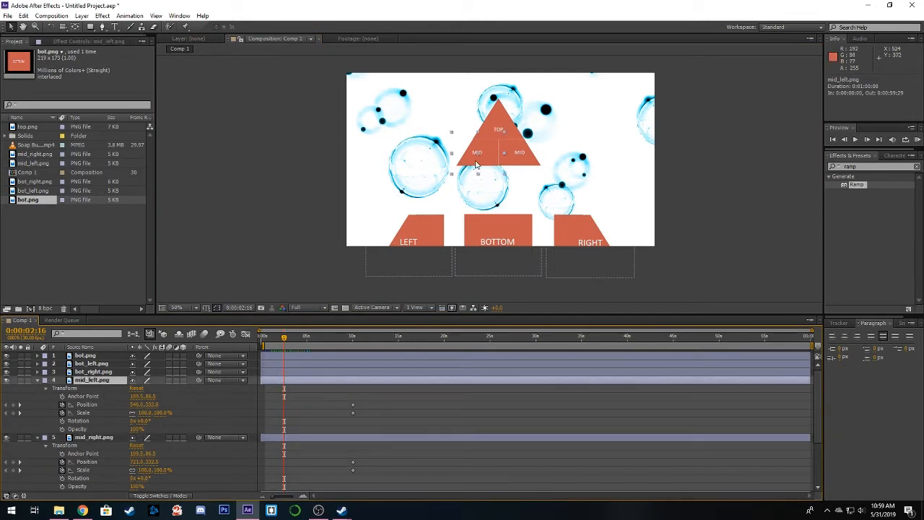
pyautogui.moveTo(479, 163); pyautogui.dragTo(308, 165)
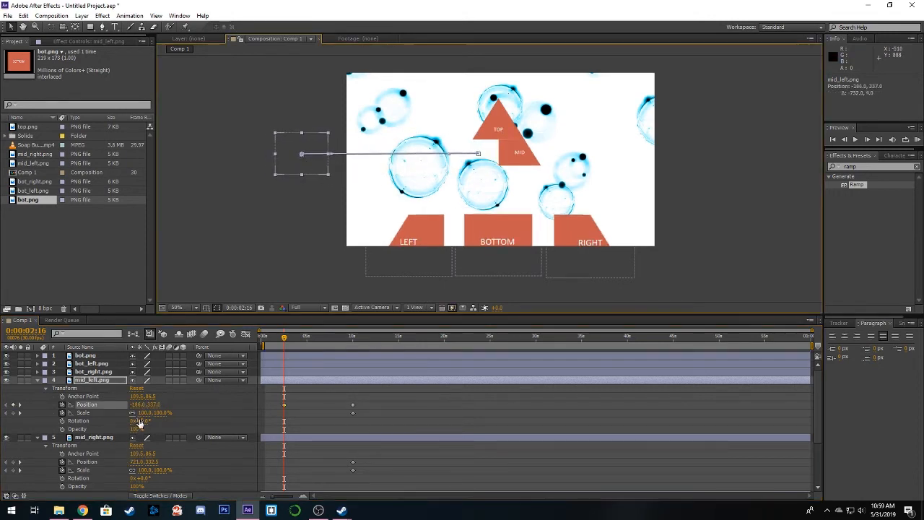
pyautogui.moveTo(139, 417); pyautogui.dragTo(175, 412)
# At 0:00:02:16, move mid_right.png beyond the frame's right edge to about 1471, 326.5 and scale it to 163%
pyautogui.click(296, 437)
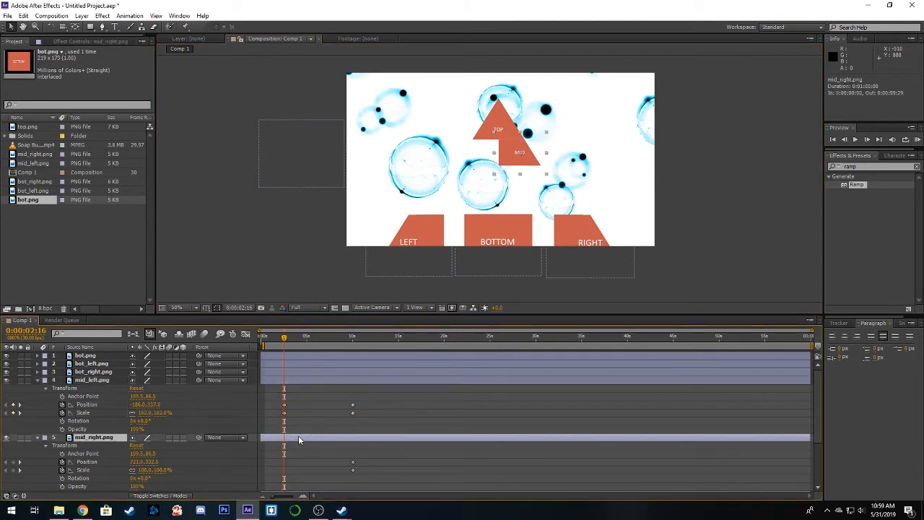
pyautogui.moveTo(536, 166); pyautogui.dragTo(703, 164)
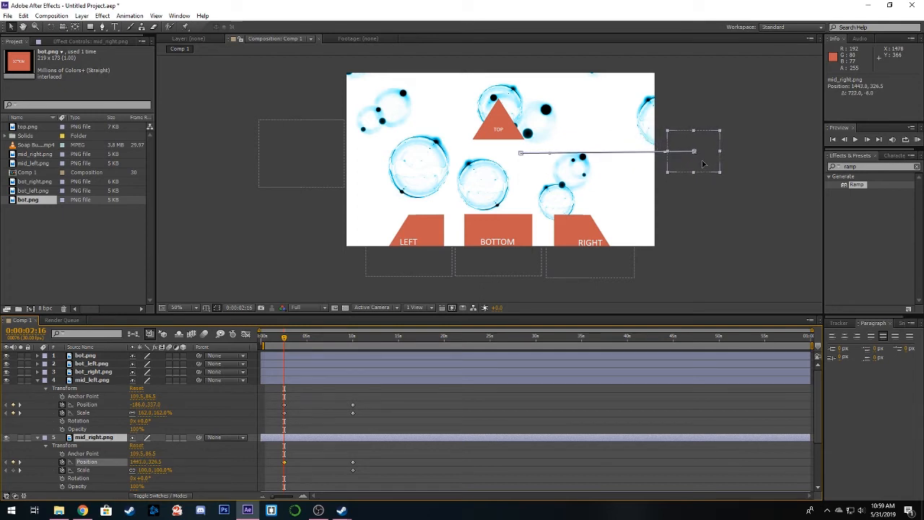
pyautogui.moveTo(143, 473); pyautogui.dragTo(172, 469)
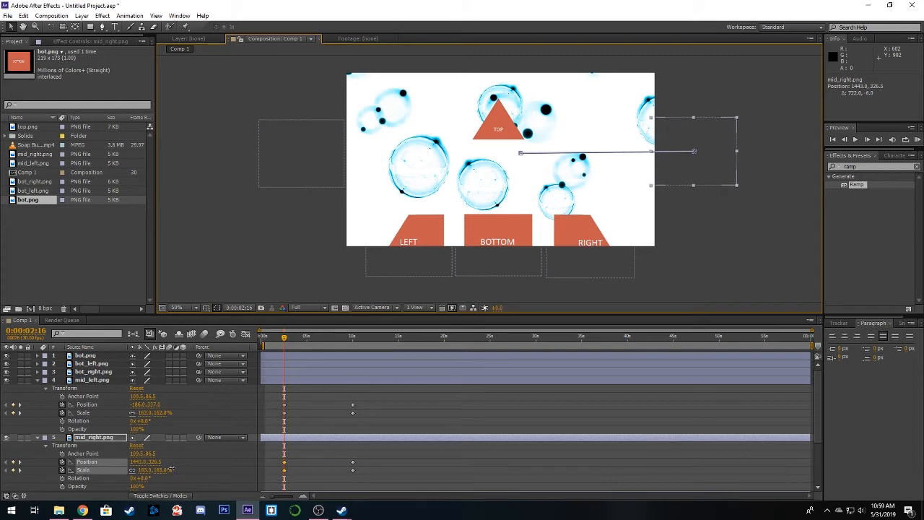
pyautogui.moveTo(698, 171); pyautogui.dragTo(704, 171)
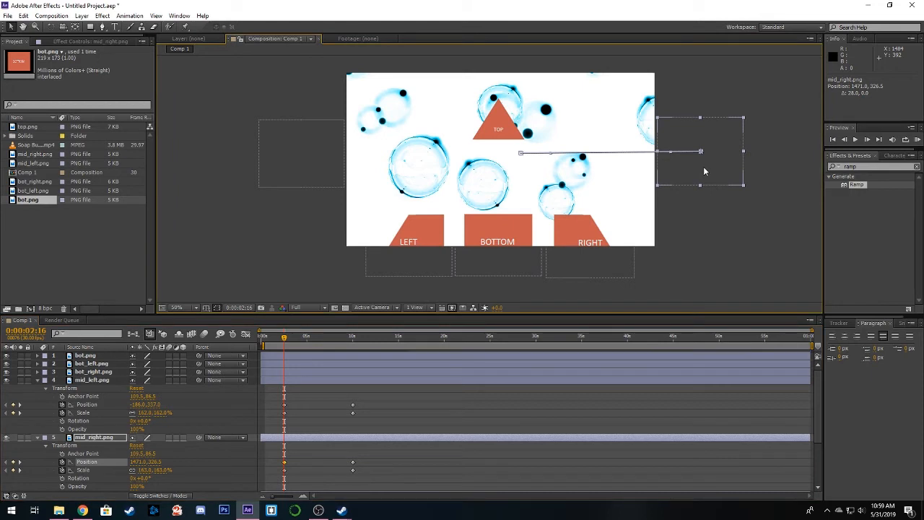
# Move the ending Position and Scale keyframes of mid_left.png and mid_right.png to 0:00:07:00, and scrub through their motion to 0:00:05:09
pyautogui.moveTo(363, 400); pyautogui.dragTo(348, 419)
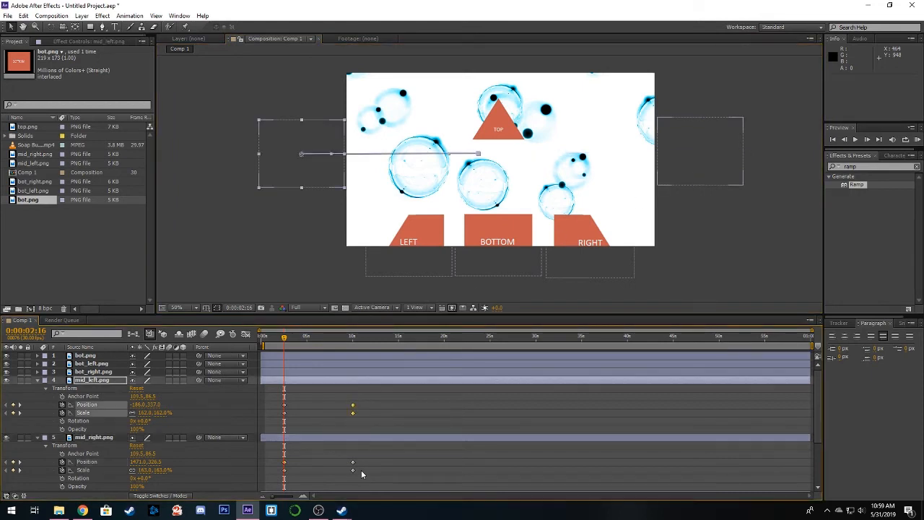
pyautogui.moveTo(359, 472); pyautogui.dragTo(338, 466)
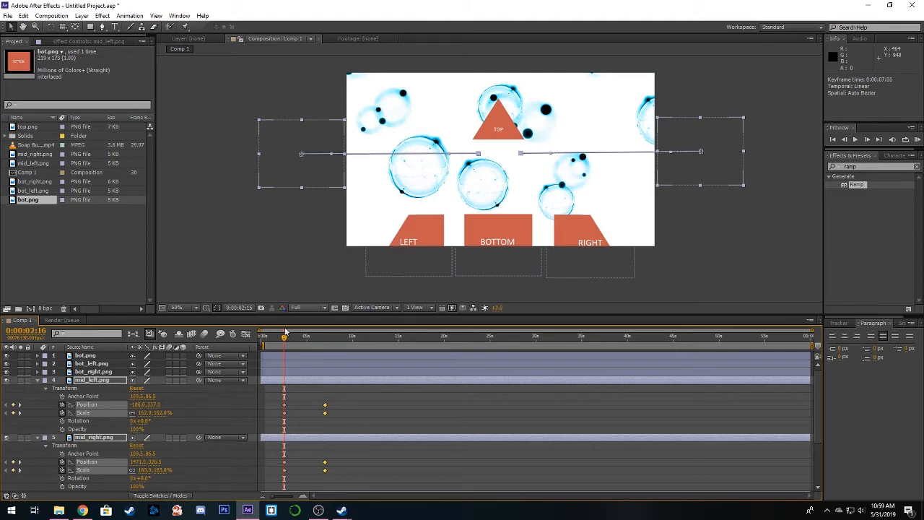
pyautogui.moveTo(283, 340)
pyautogui.mouseDown()
pyautogui.moveTo(325, 345)
pyautogui.moveTo(298, 347)
pyautogui.mouseUp()
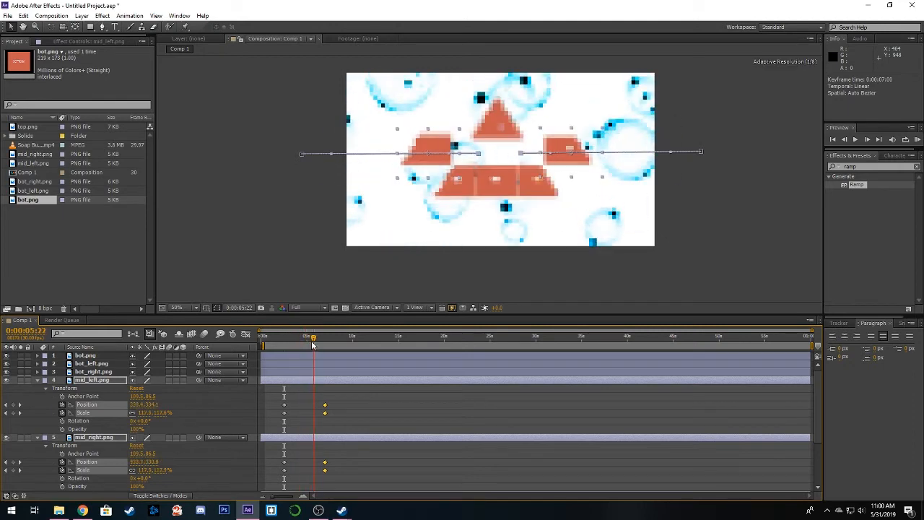
pyautogui.moveTo(316, 345)
pyautogui.mouseDown()
pyautogui.moveTo(302, 344)
pyautogui.moveTo(325, 345)
pyautogui.moveTo(285, 347)
pyautogui.moveTo(325, 350)
pyautogui.moveTo(308, 351)
pyautogui.mouseUp()
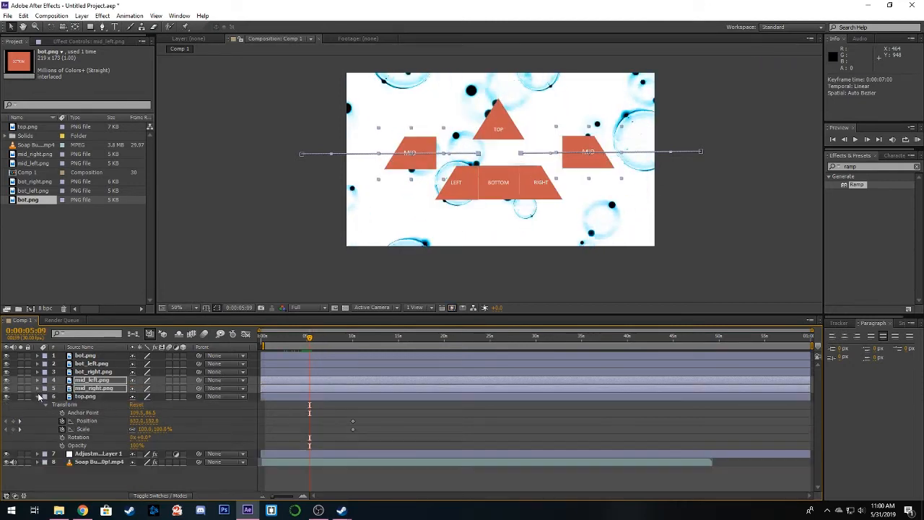
# Collapse mid_left.png and mid_right.png, and at 0:00:05:15 move top.png above the frame's upper edge to 634, -146
pyautogui.click(38, 390)
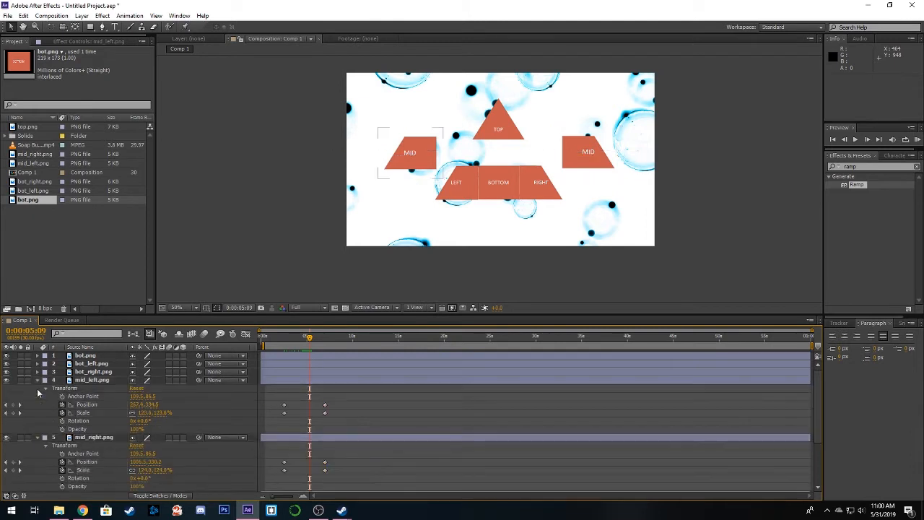
pyautogui.click(38, 380)
pyautogui.click(38, 390)
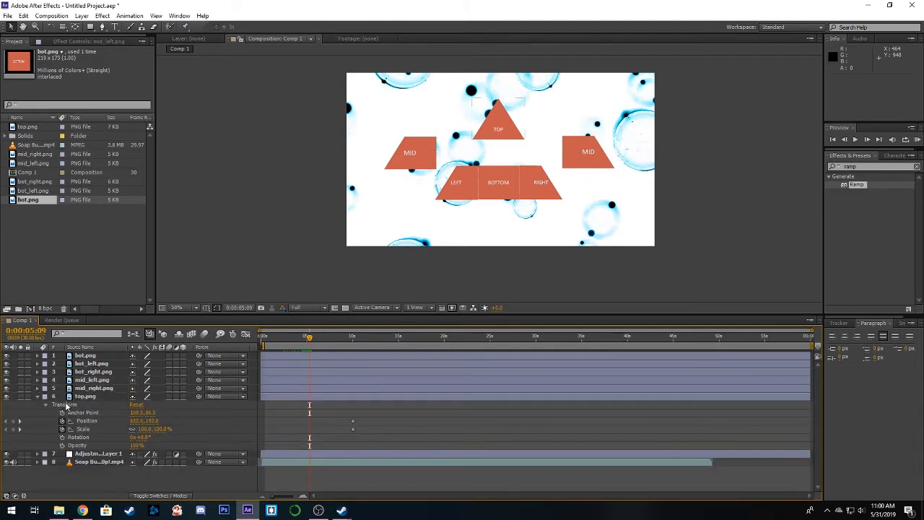
pyautogui.click(83, 398)
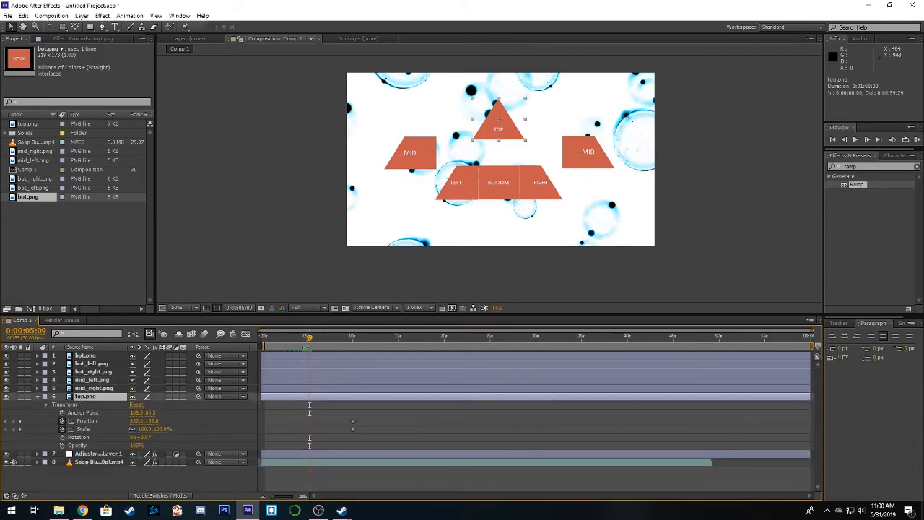
pyautogui.moveTo(310, 342); pyautogui.dragTo(317, 344)
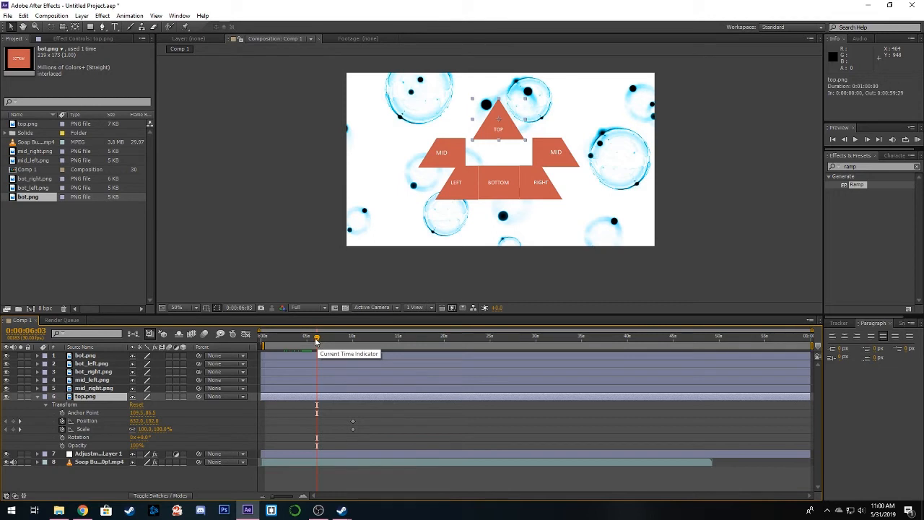
pyautogui.moveTo(319, 343); pyautogui.dragTo(313, 347)
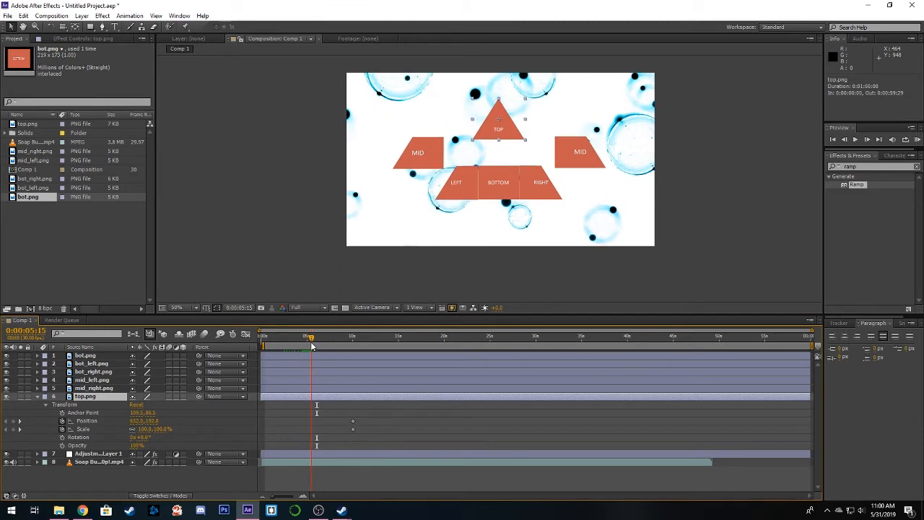
pyautogui.moveTo(499, 126); pyautogui.dragTo(499, 104)
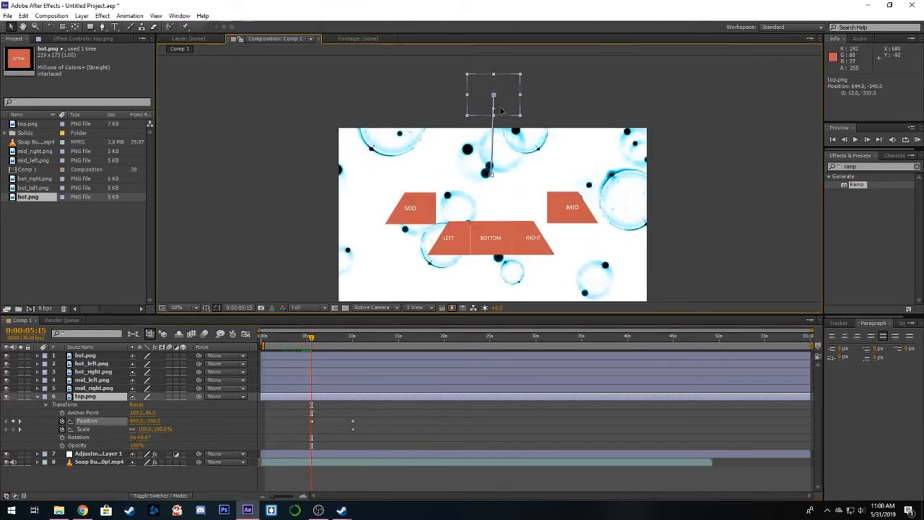
pyautogui.press('Return')
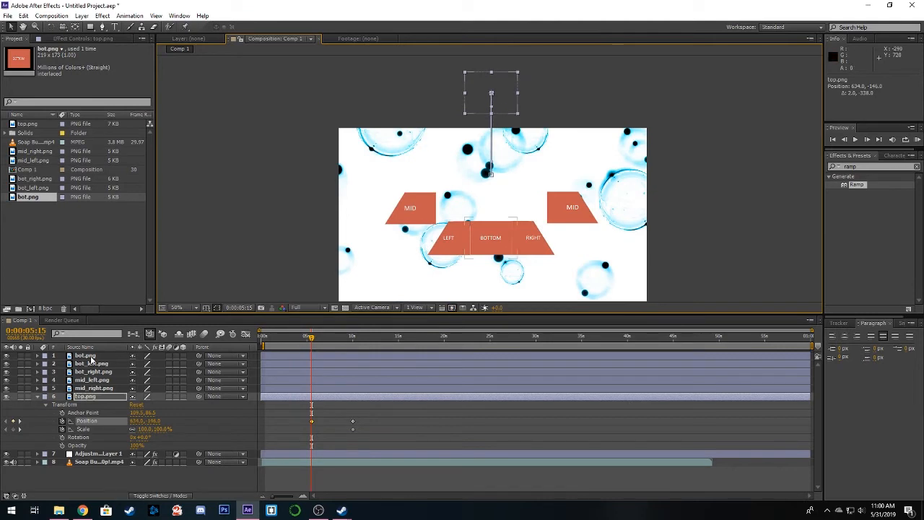
# Scale top.png to 162% at 0:00:05:15, move its ending Position and Scale keyframes to 0:00:08:17, and scrub through the motion
pyautogui.moveTo(139, 432); pyautogui.dragTo(170, 430)
pyautogui.moveTo(366, 417); pyautogui.dragTo(340, 432)
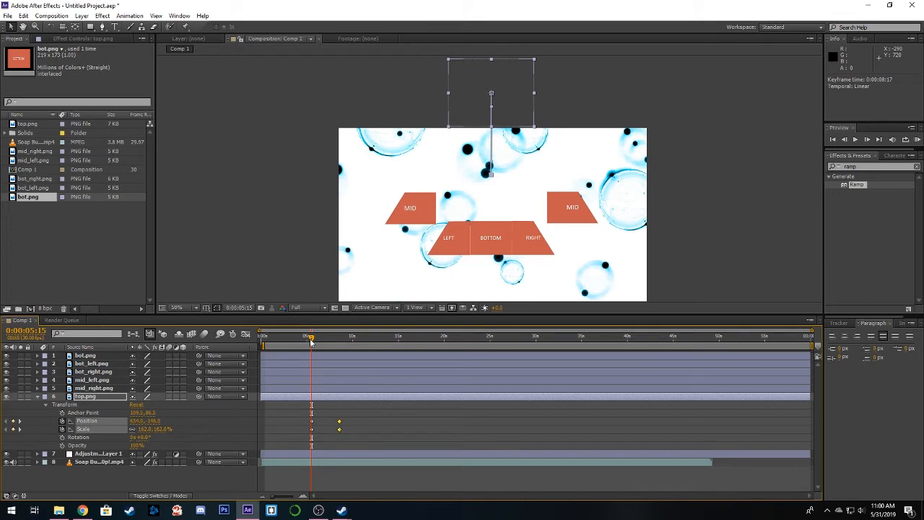
pyautogui.moveTo(312, 341); pyautogui.dragTo(329, 357)
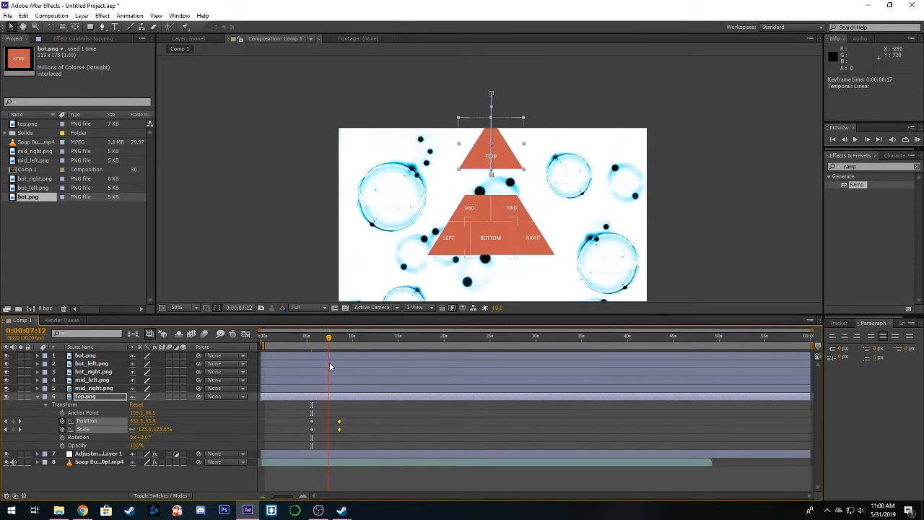
# Shift all of top.png's Position and Scale keyframes earlier together until the ending pair sits at 0:00:05:25
pyautogui.moveTo(350, 408); pyautogui.dragTo(304, 432)
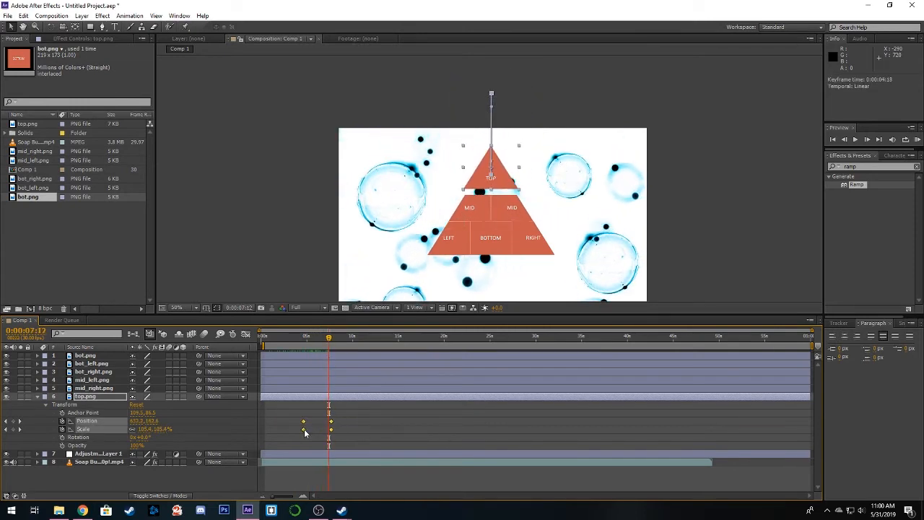
pyautogui.moveTo(331, 345)
pyautogui.mouseDown()
pyautogui.moveTo(301, 345)
pyautogui.moveTo(317, 349)
pyautogui.mouseUp()
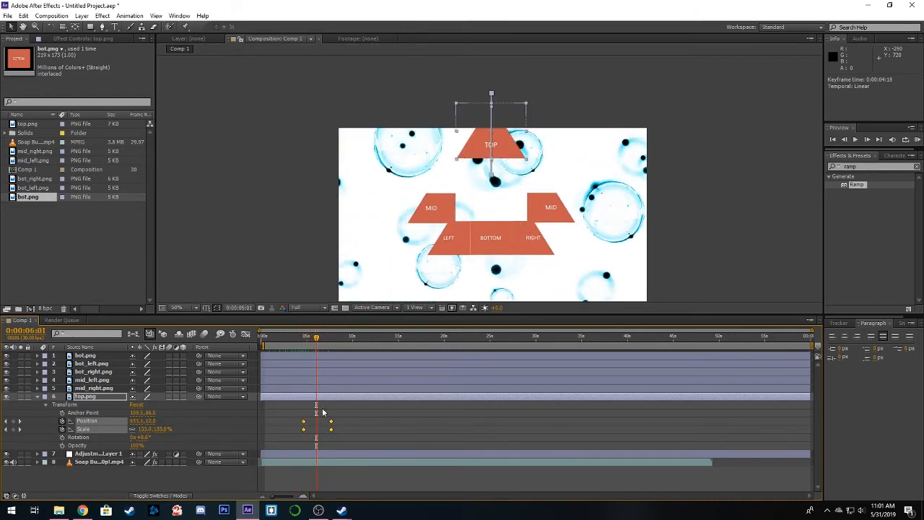
pyautogui.moveTo(330, 426); pyautogui.dragTo(327, 414)
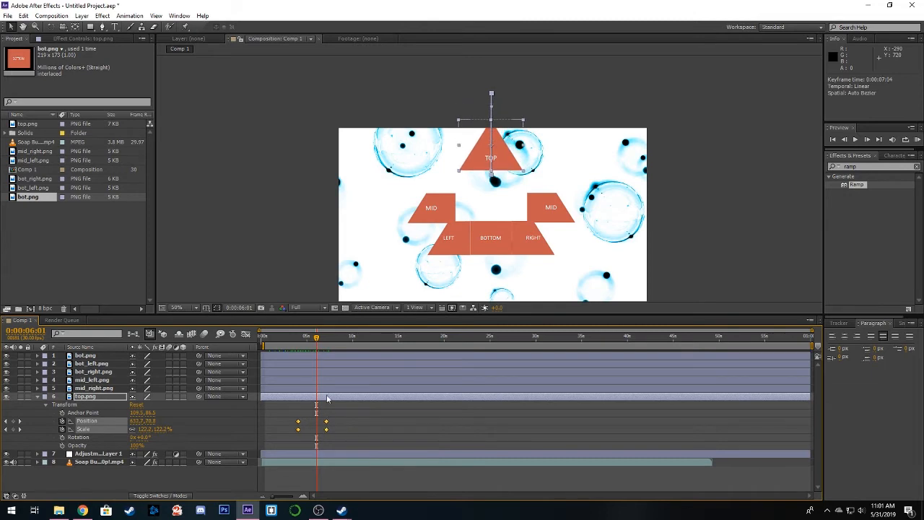
pyautogui.moveTo(317, 341); pyautogui.dragTo(289, 350)
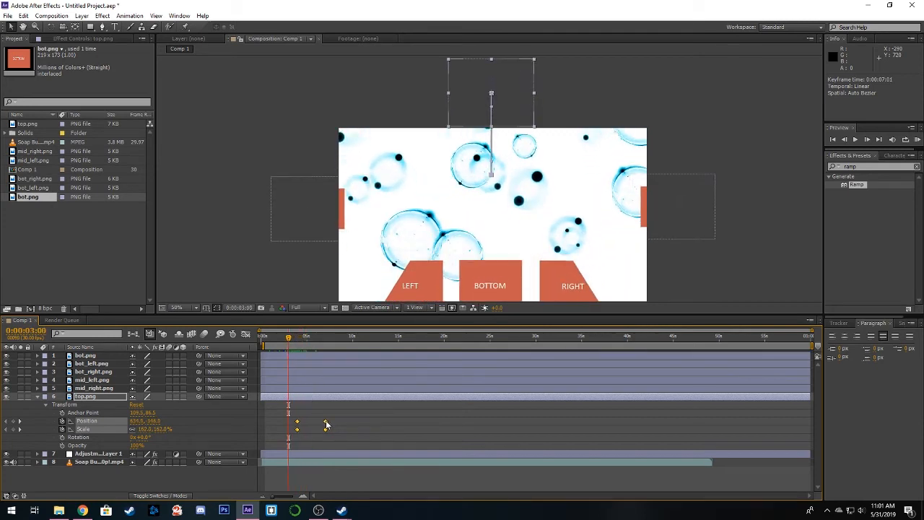
pyautogui.moveTo(318, 424); pyautogui.dragTo(314, 424)
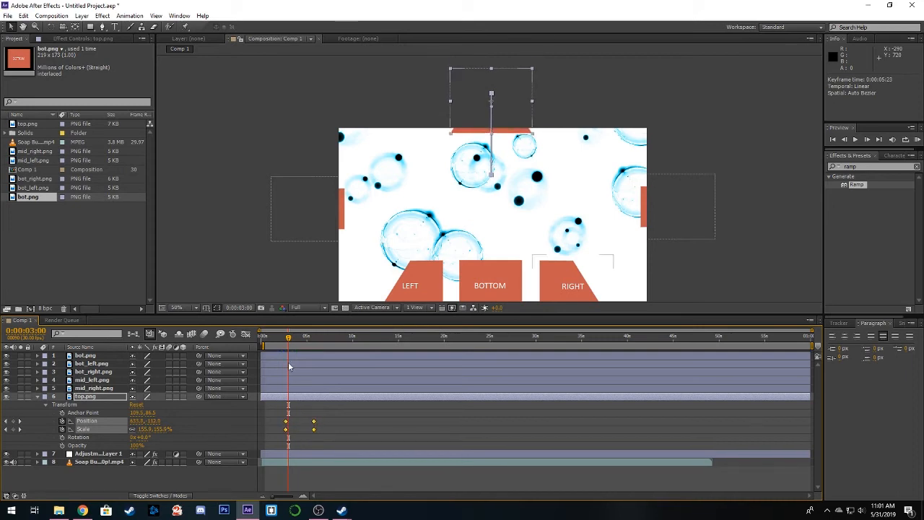
# Preview the pyramid assembly from 0:00:00:09 in an enlarged composition view at 100% zoom
pyautogui.moveTo(289, 340); pyautogui.dragTo(263, 354)
pyautogui.click(680, 268)
pyautogui.scroll(2, 578, 177)
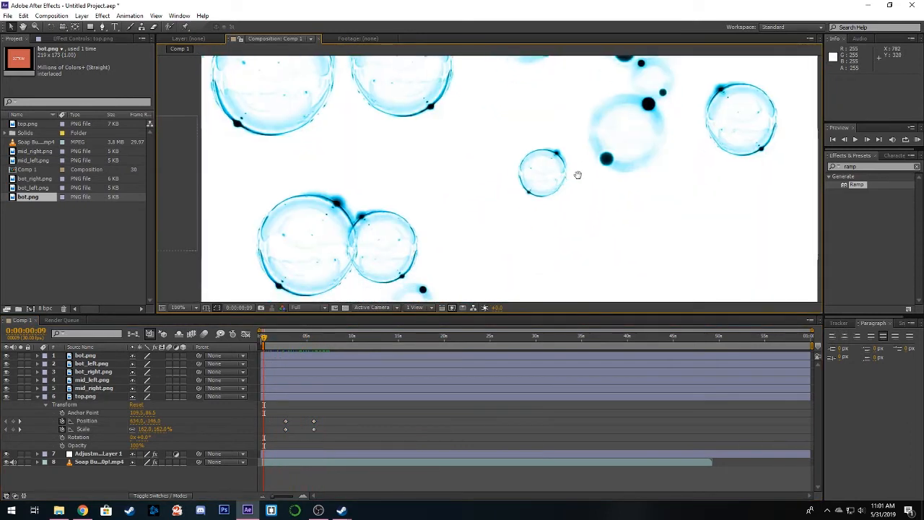
pyautogui.moveTo(534, 313); pyautogui.dragTo(534, 387)
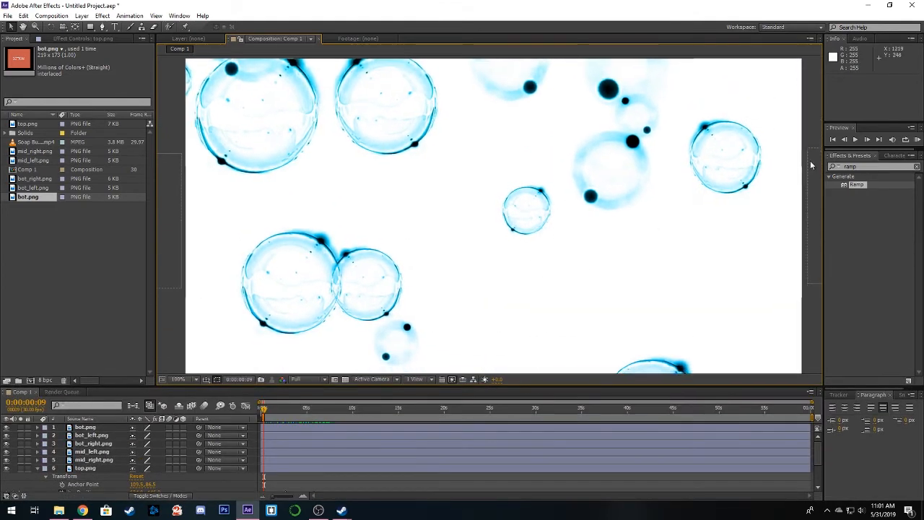
pyautogui.click(918, 140)
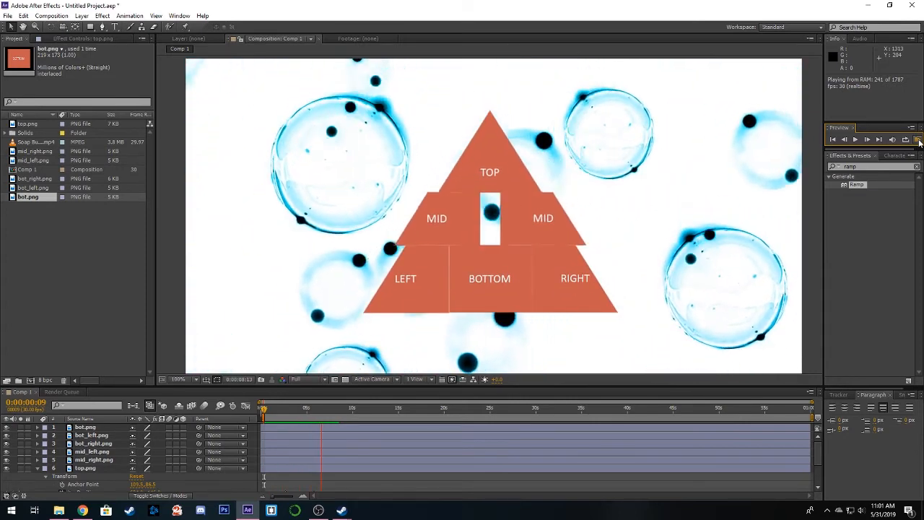
pyautogui.click(918, 140)
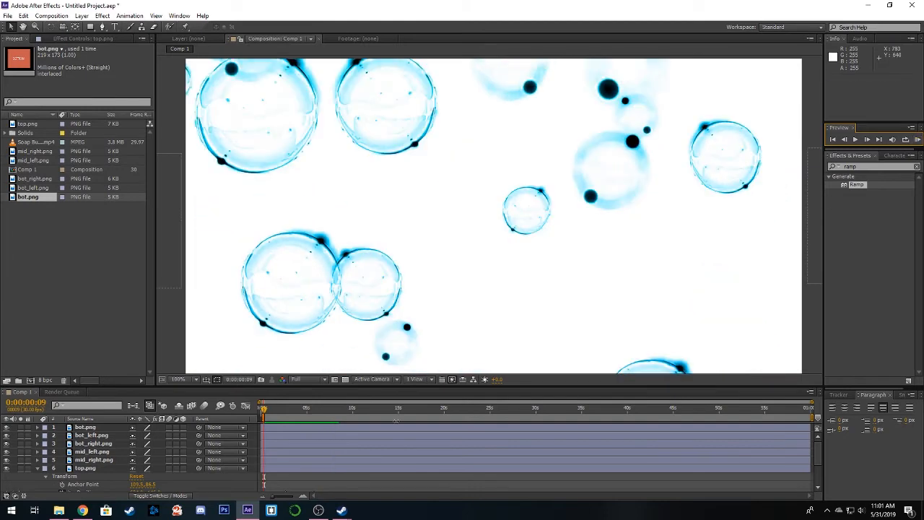
# Shift top.png's Position and Scale keyframes together so they start at 0:00:04:19, and scrub through the assembly
pyautogui.click(299, 471)
pyautogui.scroll(-1, 309, 471)
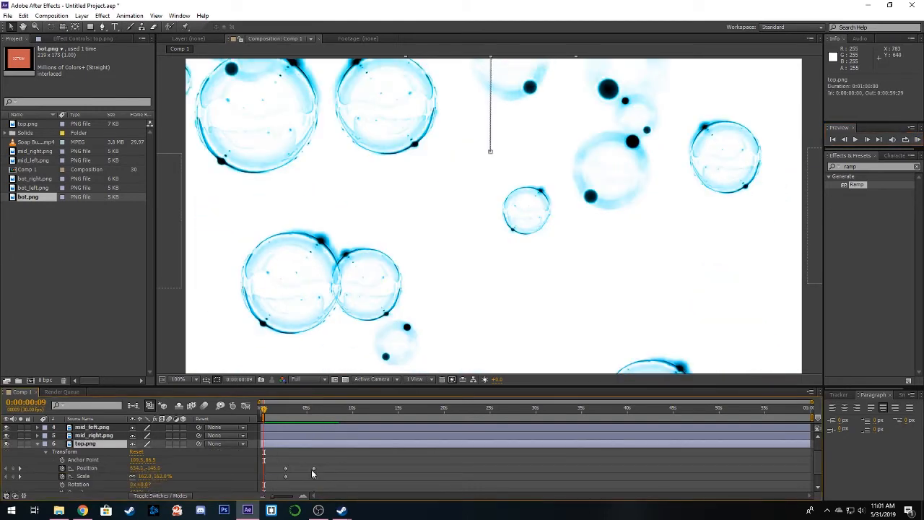
pyautogui.moveTo(322, 461); pyautogui.dragTo(299, 477)
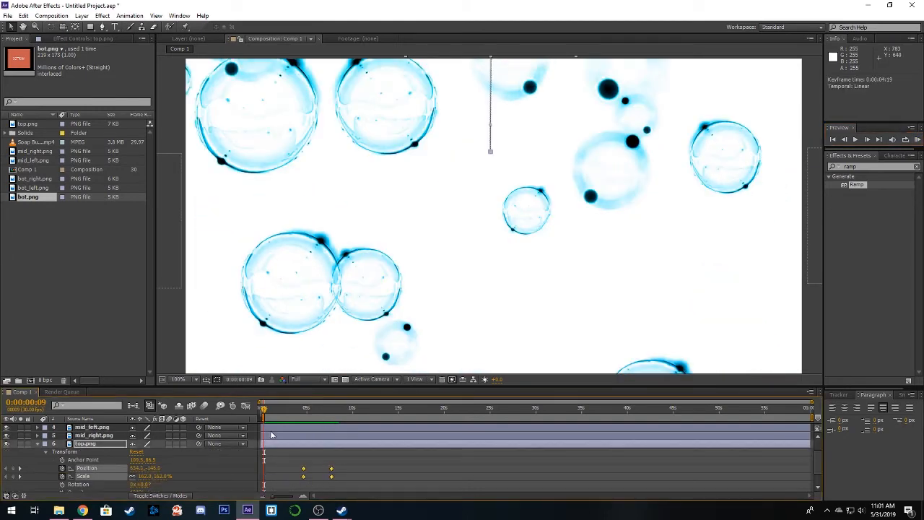
pyautogui.moveTo(264, 411); pyautogui.dragTo(338, 416)
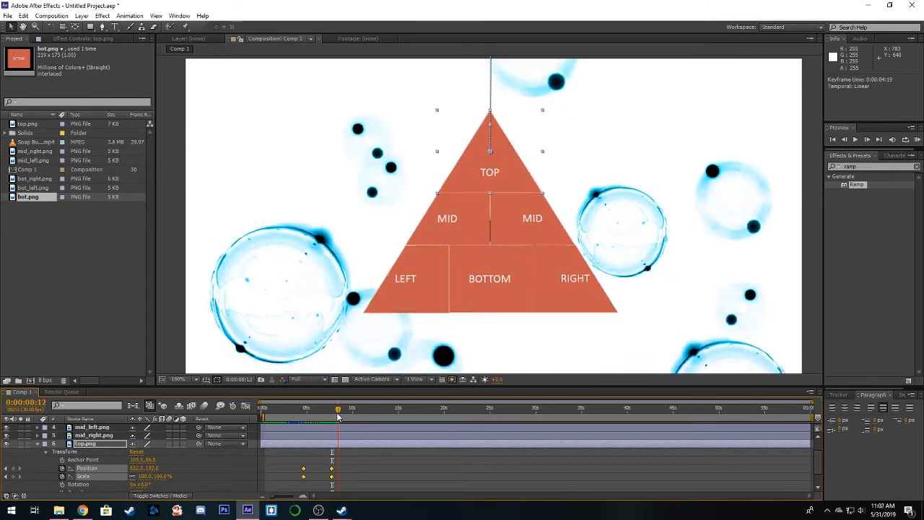
# Select all six pyramid layers from bot.png to top.png and add a Position keyframe to them at 0:00:08:14
pyautogui.click(39, 444)
pyautogui.click(82, 429)
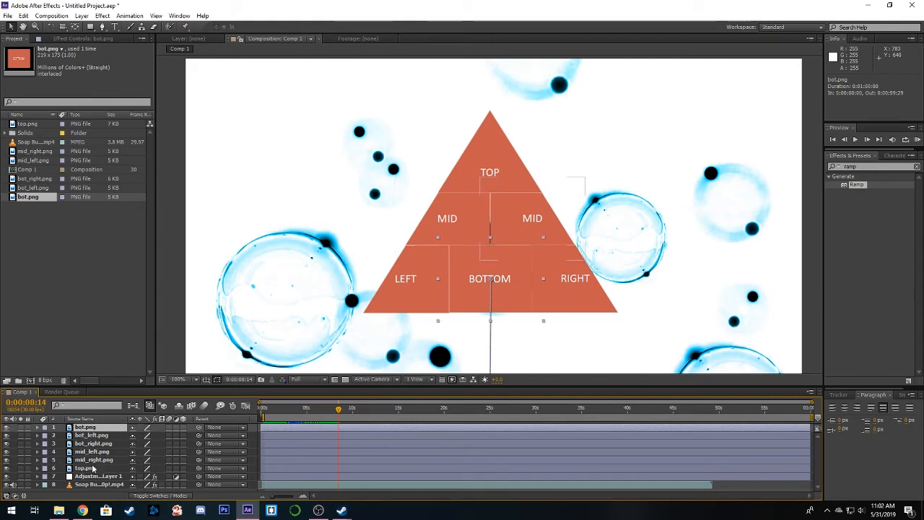
pyautogui.keyDown('shift'); pyautogui.click(92, 469); pyautogui.keyUp('shift')
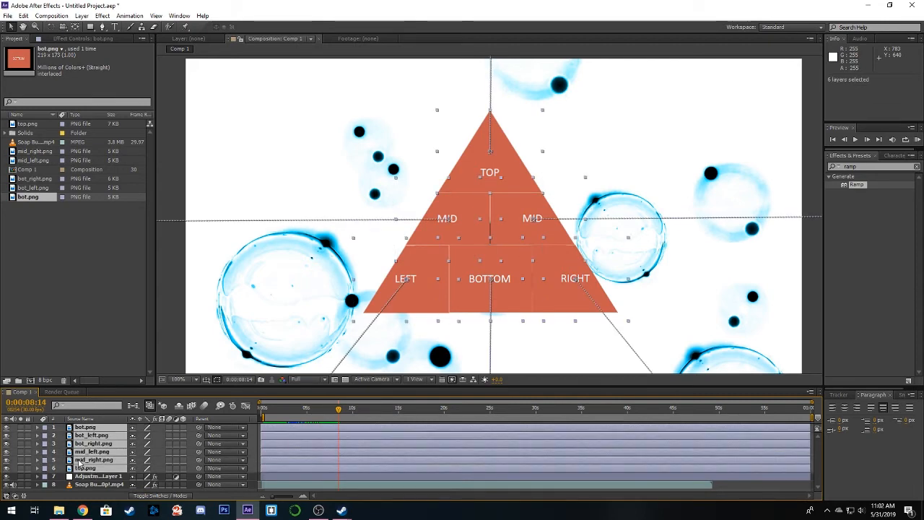
pyautogui.click(39, 428)
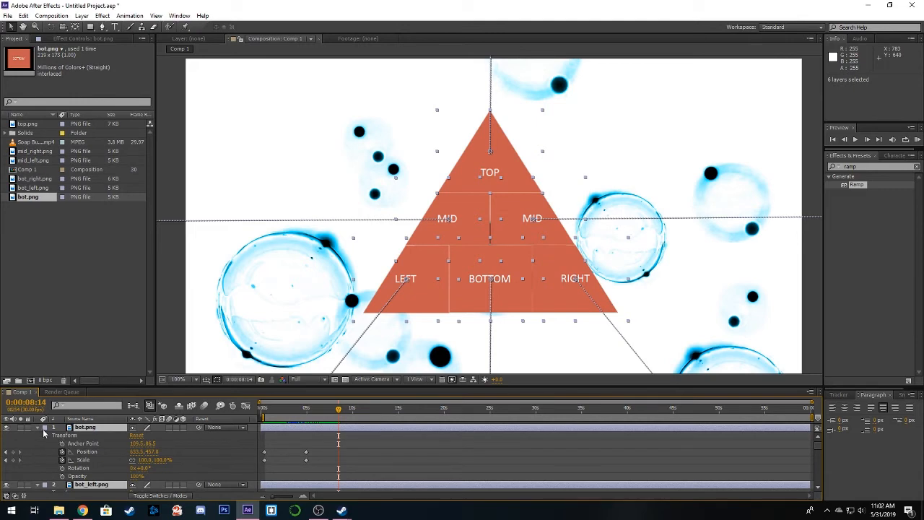
pyautogui.click(14, 453)
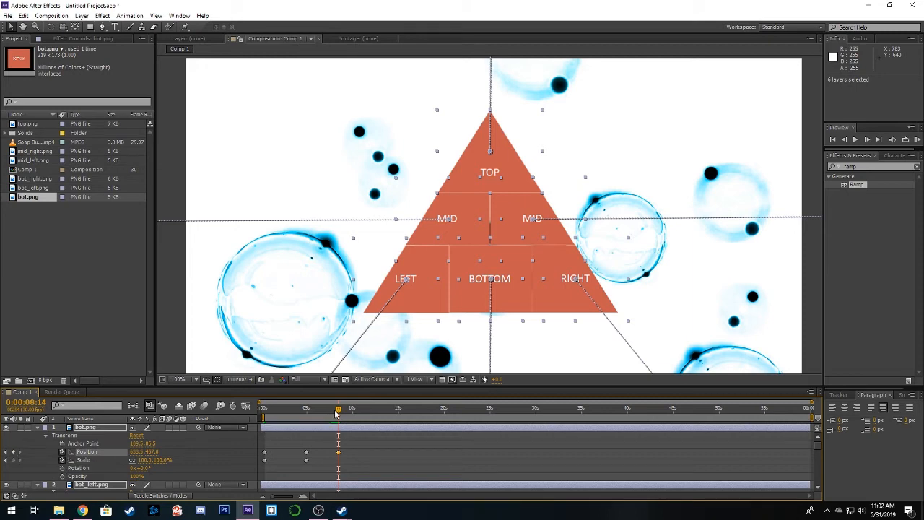
# At 0:00:11:06, move the whole pyramid about 340 px to the right, and scrub its slide back to 0:00:10:04
pyautogui.moveTo(342, 413); pyautogui.dragTo(364, 418)
pyautogui.moveTo(701, 259); pyautogui.dragTo(655, 270)
pyautogui.moveTo(513, 283); pyautogui.dragTo(678, 285)
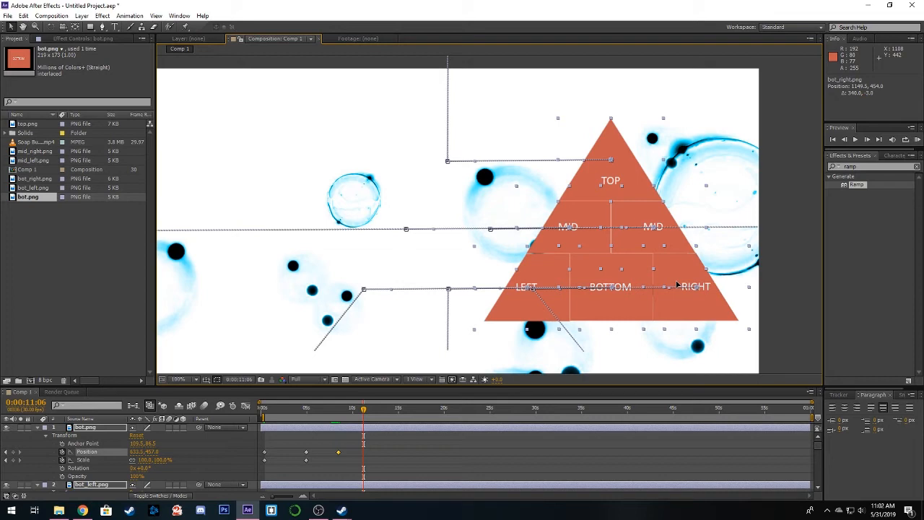
pyautogui.moveTo(677, 283); pyautogui.dragTo(677, 284)
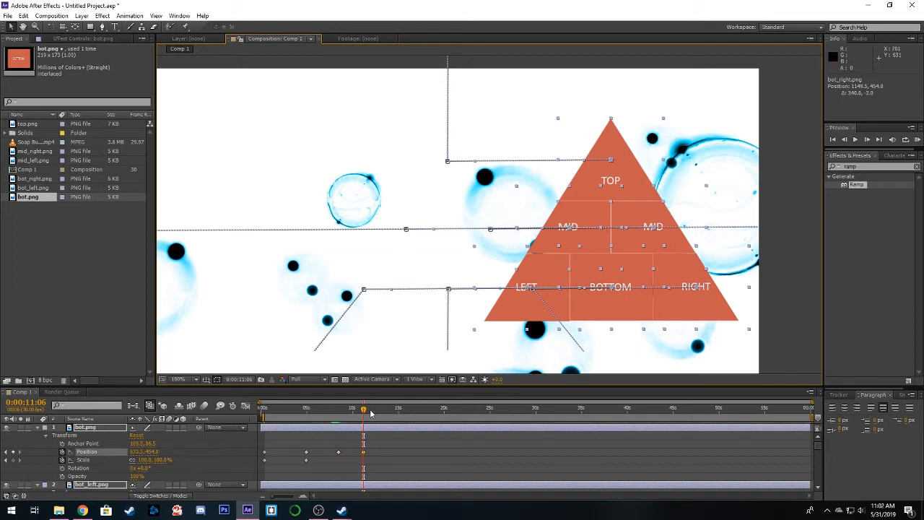
pyautogui.moveTo(365, 410)
pyautogui.mouseDown()
pyautogui.moveTo(286, 424)
pyautogui.moveTo(367, 410)
pyautogui.moveTo(342, 416)
pyautogui.moveTo(353, 417)
pyautogui.mouseUp()
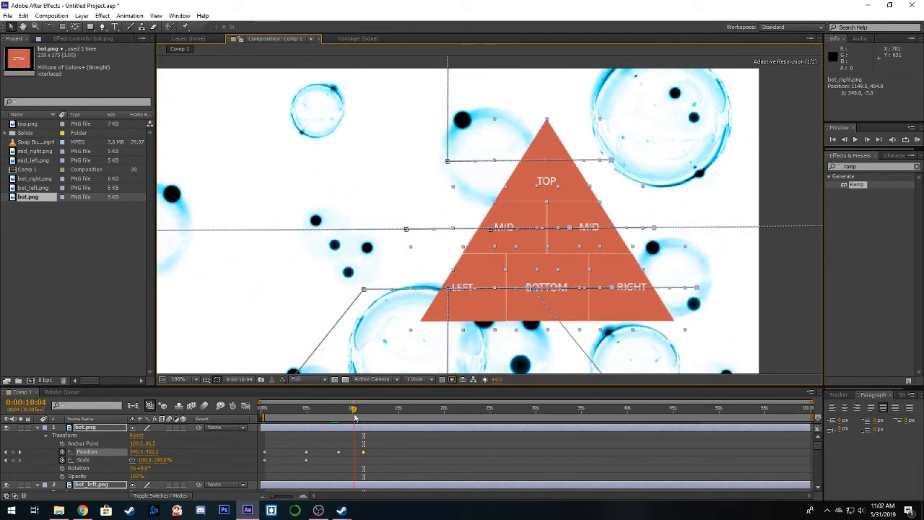
# Add a text layer reading "TOP TEXT", enlarge it and place it just left of the pyramid's top piece at about 513, 215
pyautogui.moveTo(343, 230); pyautogui.dragTo(414, 240)
pyautogui.moveTo(366, 260); pyautogui.dragTo(410, 238)
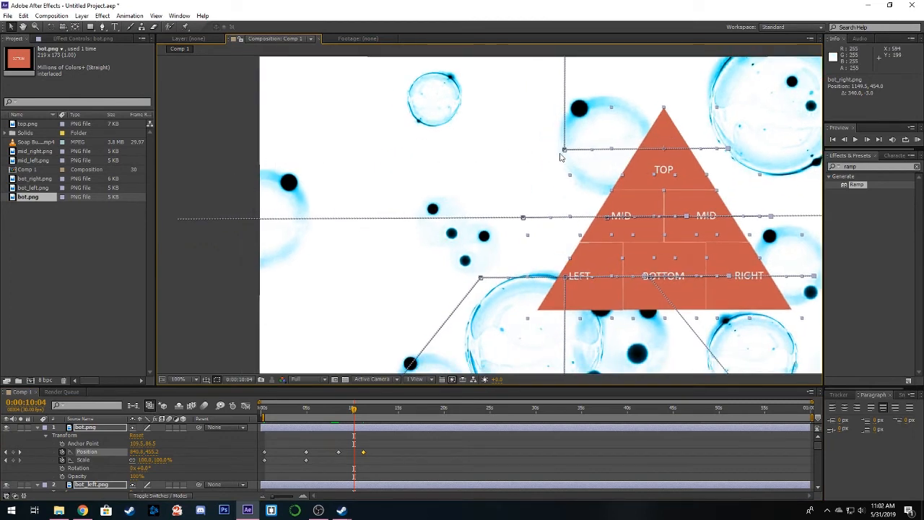
pyautogui.click(176, 96)
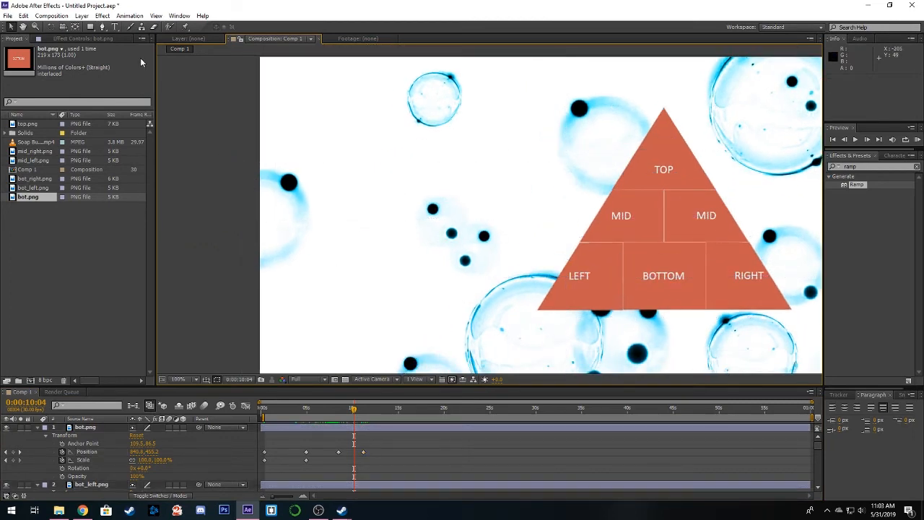
pyautogui.click(114, 27)
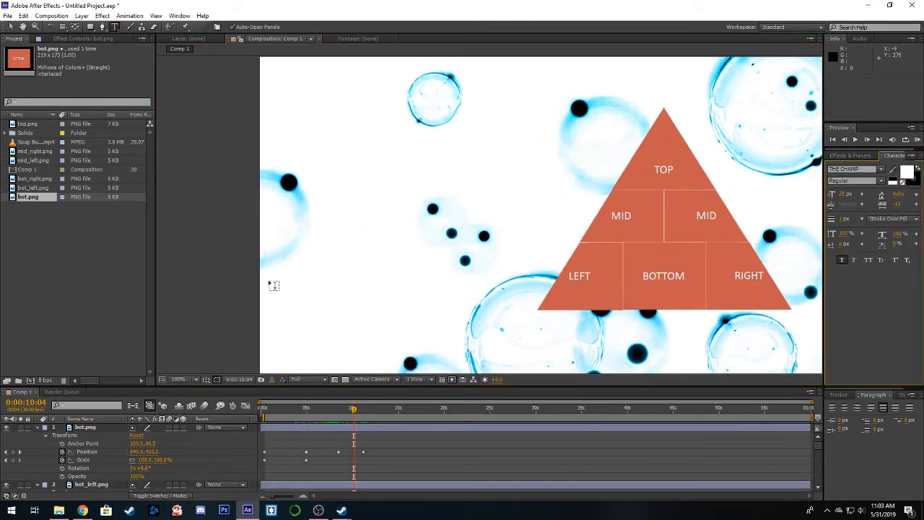
pyautogui.click(389, 164)
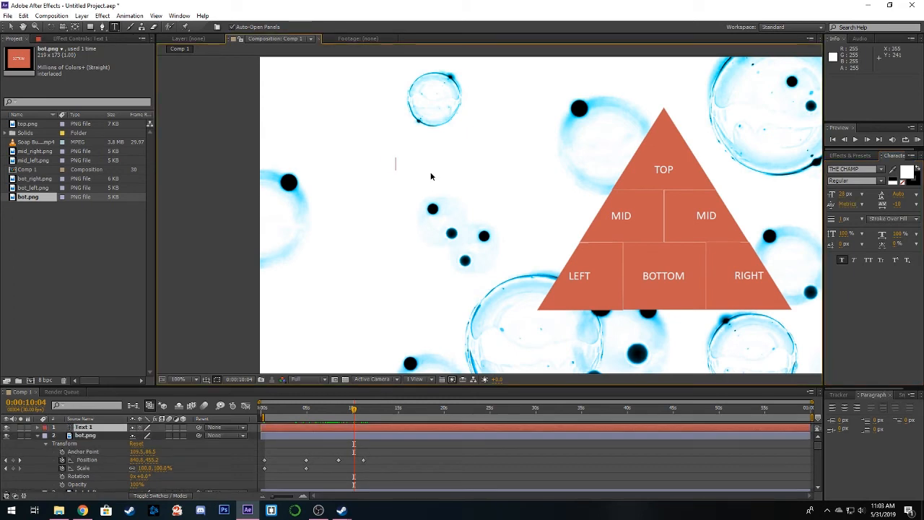
pyautogui.write('TOP TEXT')
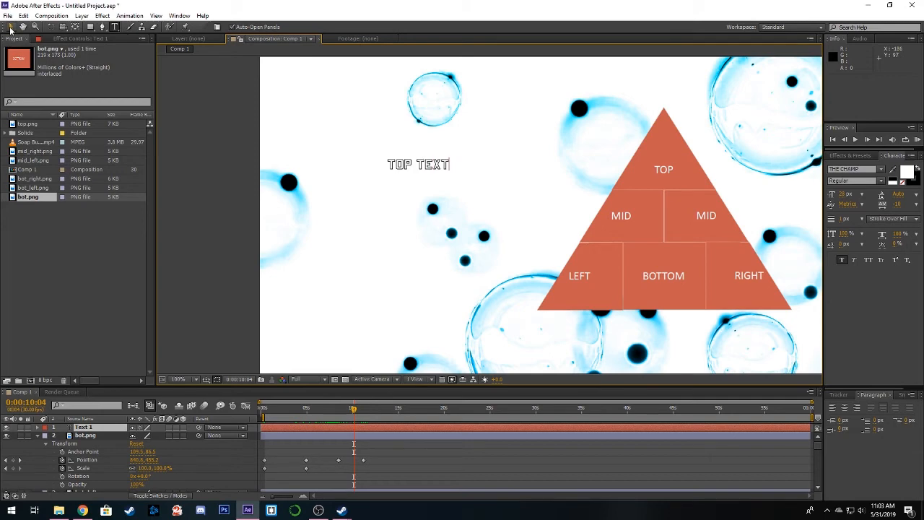
pyautogui.click(11, 26)
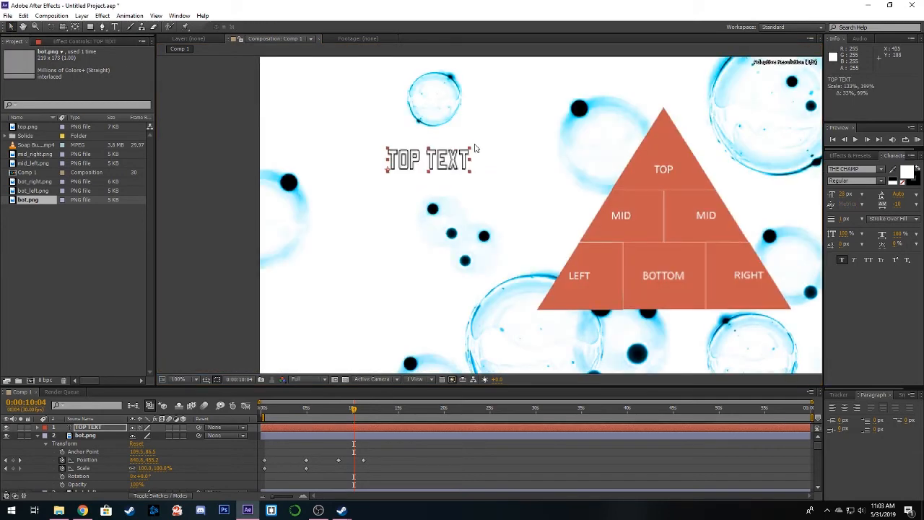
pyautogui.moveTo(511, 156); pyautogui.dragTo(630, 147)
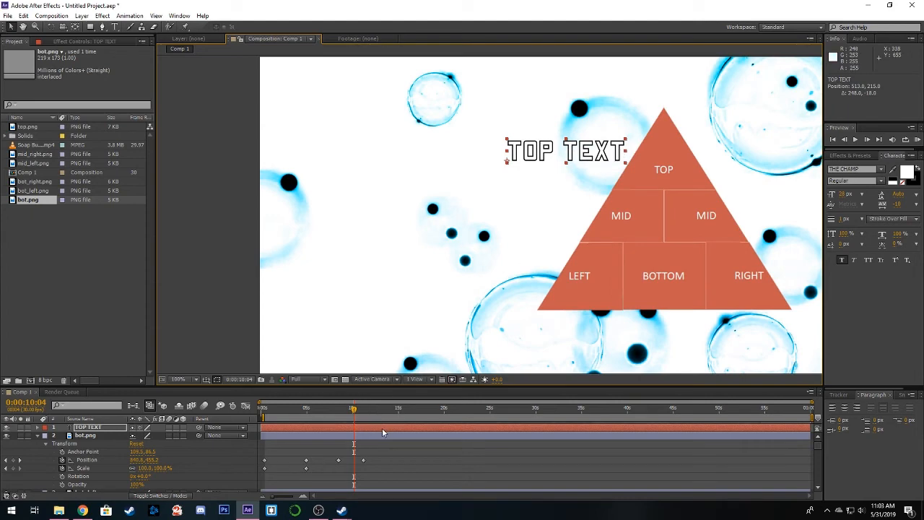
# Duplicate the TOP TEXT layer, place the copy at about 432, 338 beside the pyramid's middle row, and change it to read "mid text"
pyautogui.hotkey('ctrl', 'd')
pyautogui.moveTo(598, 164); pyautogui.dragTo(559, 223)
pyautogui.doubleClick(561, 214)
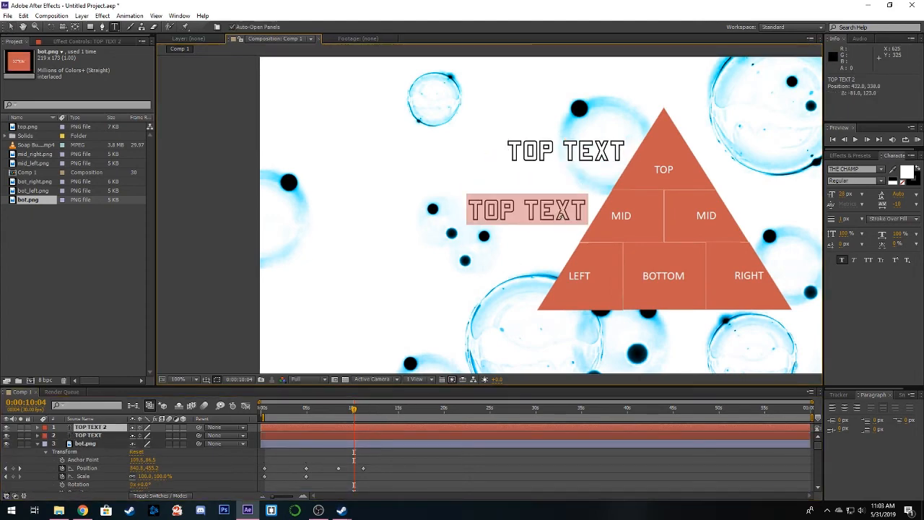
pyautogui.write('MID T')
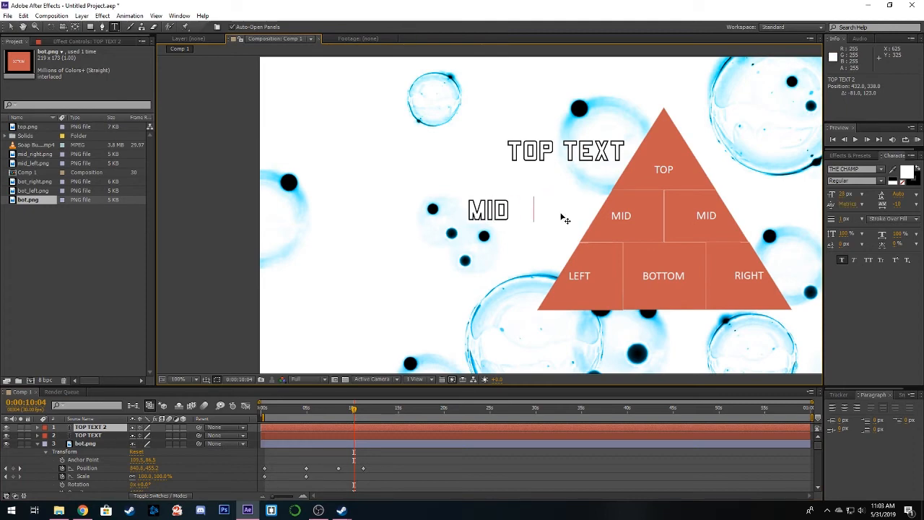
pyautogui.write('EX')
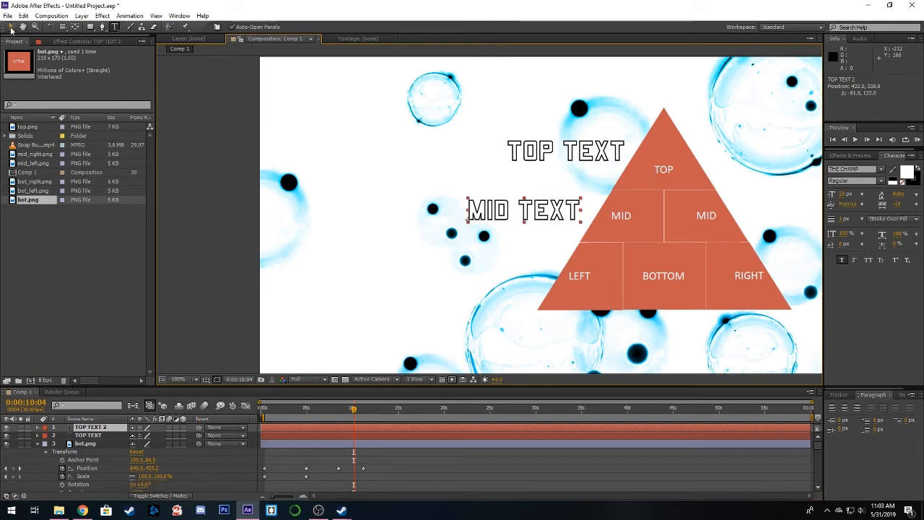
pyautogui.write('t')
pyautogui.click(11, 30)
# Duplicate the mid text layer, change the copy to read "bottom text", and place it beside the pyramid's bottom row at about 244, 464
pyautogui.hotkey('ctrl', 'd')
pyautogui.moveTo(515, 219); pyautogui.dragTo(430, 276)
pyautogui.doubleClick(473, 278)
pyautogui.write('BOTTOM TEXT')
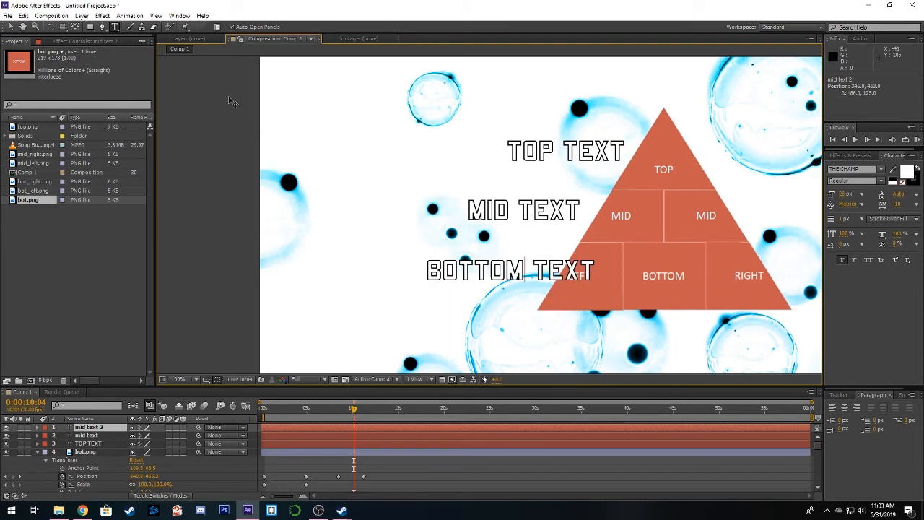
pyautogui.click(10, 27)
pyautogui.moveTo(541, 277); pyautogui.dragTo(492, 281)
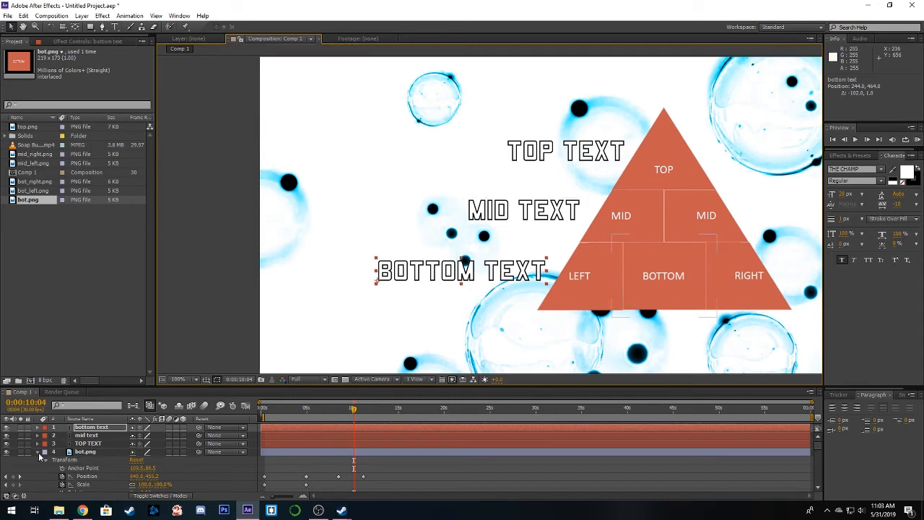
# Collapse the expanded properties of the pyramid layers from bot.png to top.png in the timeline
pyautogui.click(37, 452)
pyautogui.click(40, 476)
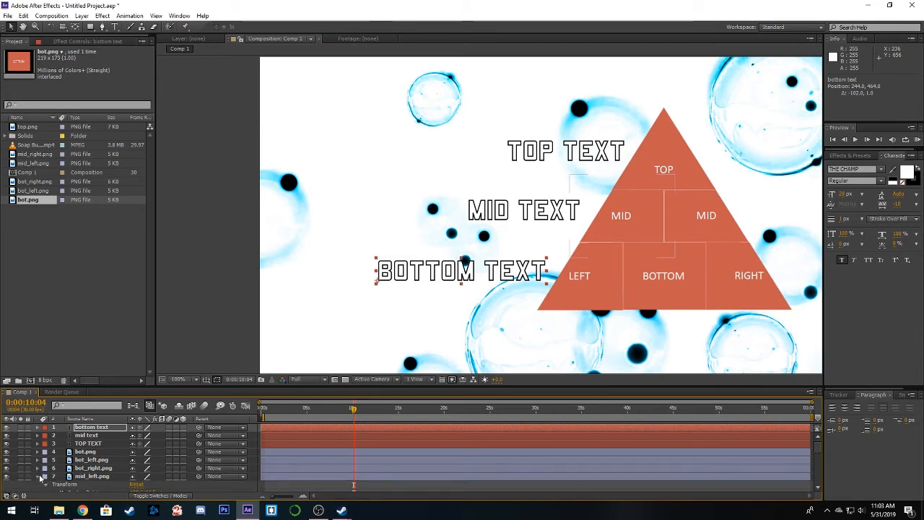
pyautogui.click(38, 476)
pyautogui.click(38, 485)
pyautogui.scroll(-1, 38, 488)
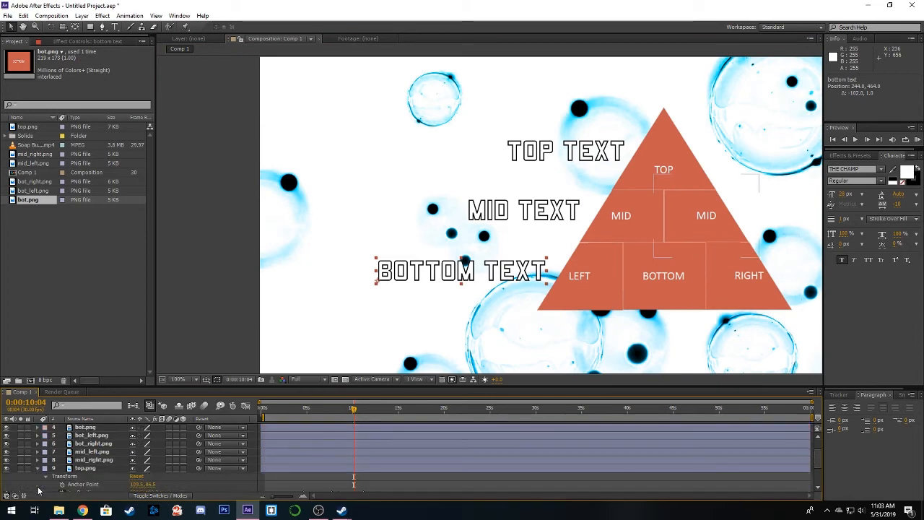
pyautogui.click(38, 468)
pyautogui.scroll(1, 344, 439)
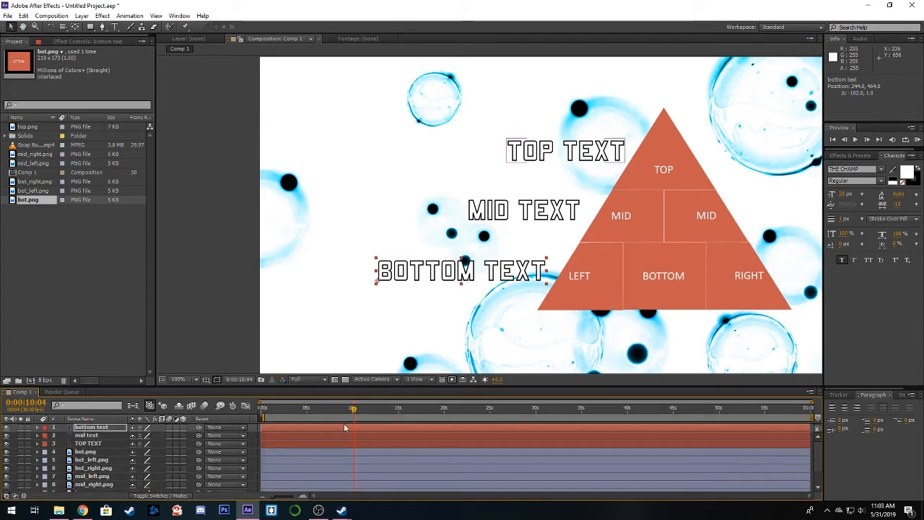
# At 0:00:11:21, move TOP TEXT to about 650, 199, mid text to 582, 337 and bottom text to 373, 466, beside their pyramid rows
pyautogui.moveTo(354, 410)
pyautogui.mouseDown()
pyautogui.moveTo(325, 414)
pyautogui.moveTo(368, 414)
pyautogui.mouseUp()
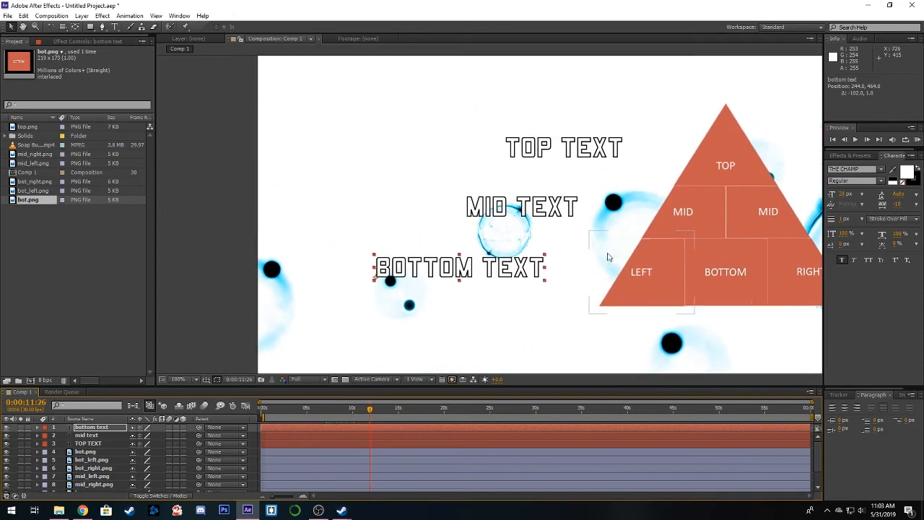
pyautogui.moveTo(518, 319); pyautogui.dragTo(475, 315)
pyautogui.moveTo(370, 412)
pyautogui.mouseDown()
pyautogui.moveTo(352, 413)
pyautogui.moveTo(369, 412)
pyautogui.mouseUp()
pyautogui.moveTo(527, 275); pyautogui.dragTo(489, 295)
pyautogui.click(501, 176)
pyautogui.moveTo(501, 176); pyautogui.dragTo(567, 167)
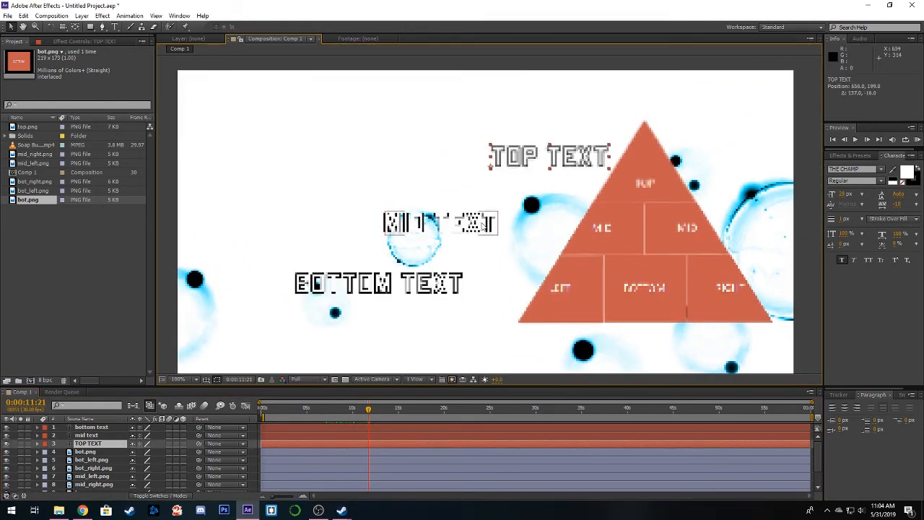
pyautogui.moveTo(474, 233); pyautogui.dragTo(546, 231)
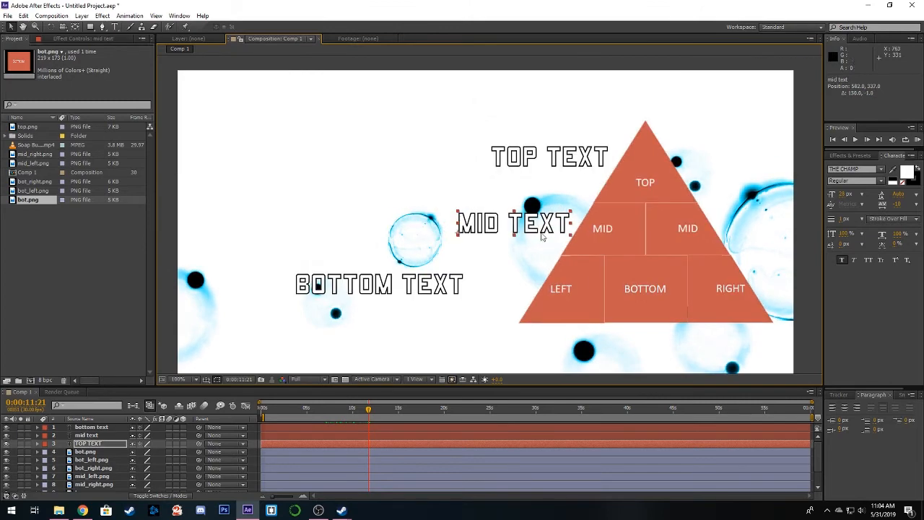
pyautogui.moveTo(436, 290); pyautogui.dragTo(499, 291)
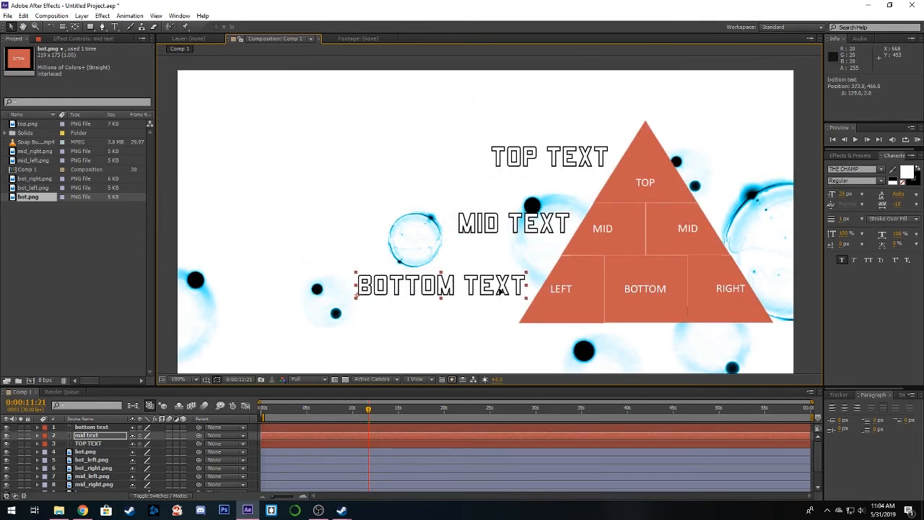
# Go to 0:00:11:25, select the three text layers, and reveal the Transform properties of bottom text
pyautogui.moveTo(369, 410)
pyautogui.mouseDown()
pyautogui.moveTo(347, 413)
pyautogui.moveTo(380, 414)
pyautogui.moveTo(369, 416)
pyautogui.mouseUp()
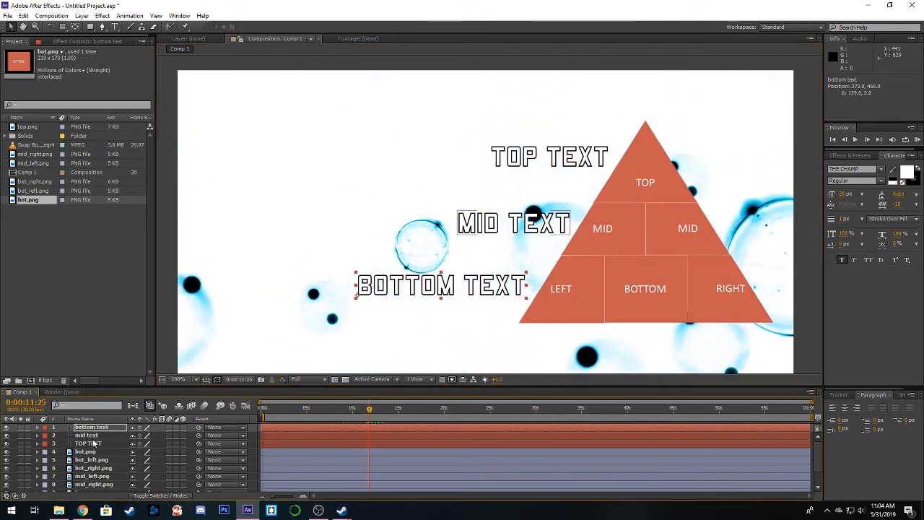
pyautogui.keyDown('shift'); pyautogui.click(93, 445); pyautogui.keyUp('shift')
pyautogui.click(38, 428)
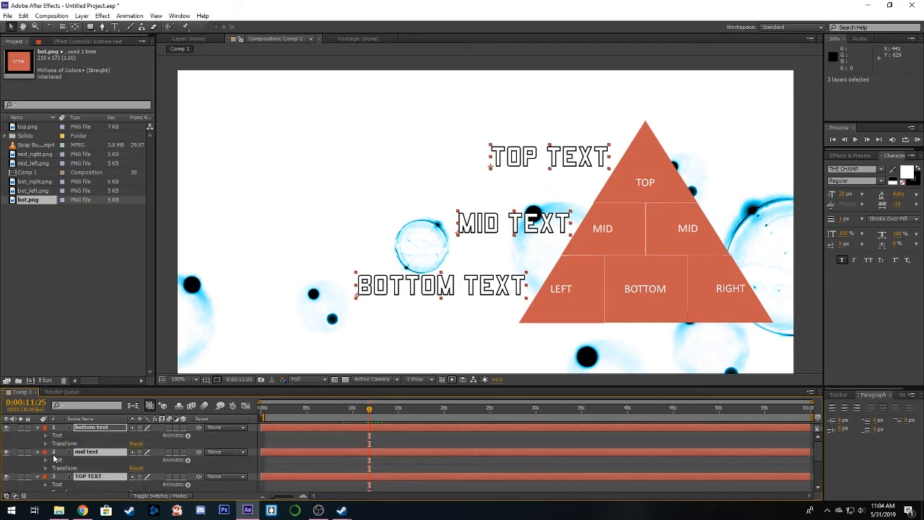
pyautogui.click(45, 444)
pyautogui.click(62, 460)
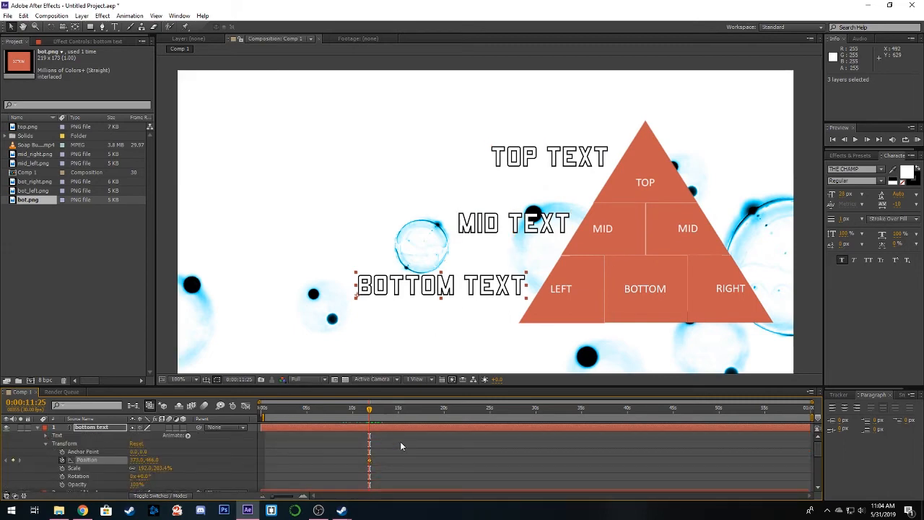
pyautogui.scroll(-5, 395, 446)
pyautogui.scroll(5, 393, 448)
pyautogui.moveTo(371, 410); pyautogui.dragTo(343, 415)
pyautogui.scroll(1, 292, 263)
pyautogui.moveTo(291, 263); pyautogui.dragTo(350, 246)
pyautogui.scroll(-2, 464, 257)
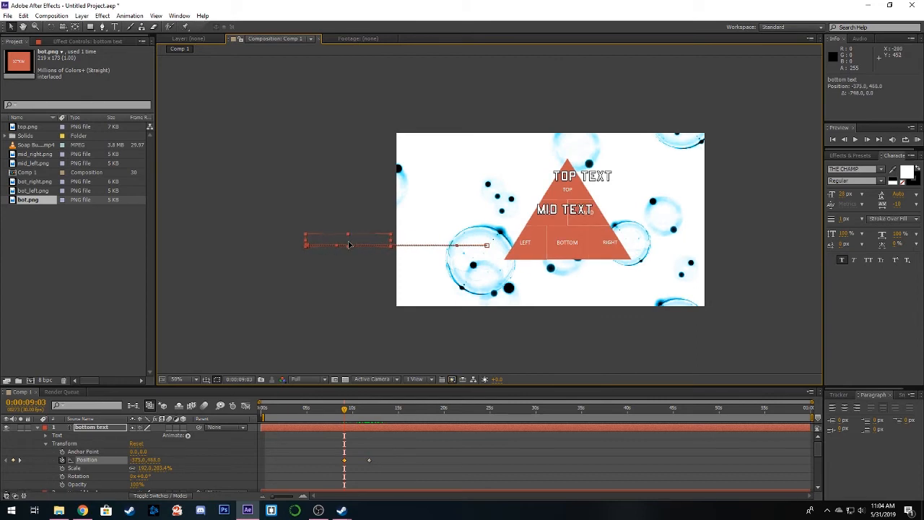
pyautogui.hotkey('ctrl', 'z')
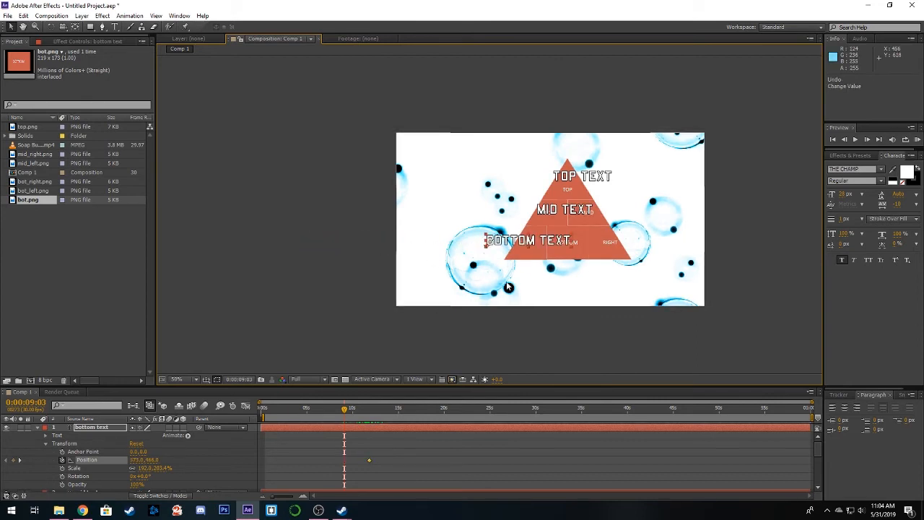
pyautogui.press('k')
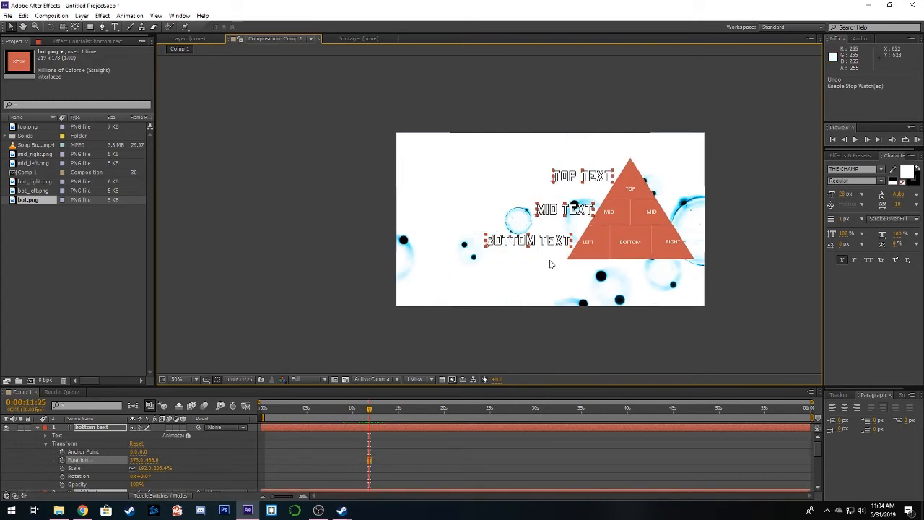
# Add a Position keyframe at 0:00:11:25 to the bottom text, mid text and TOP TEXT layers
pyautogui.click(389, 430)
pyautogui.scroll(-1, 421, 450)
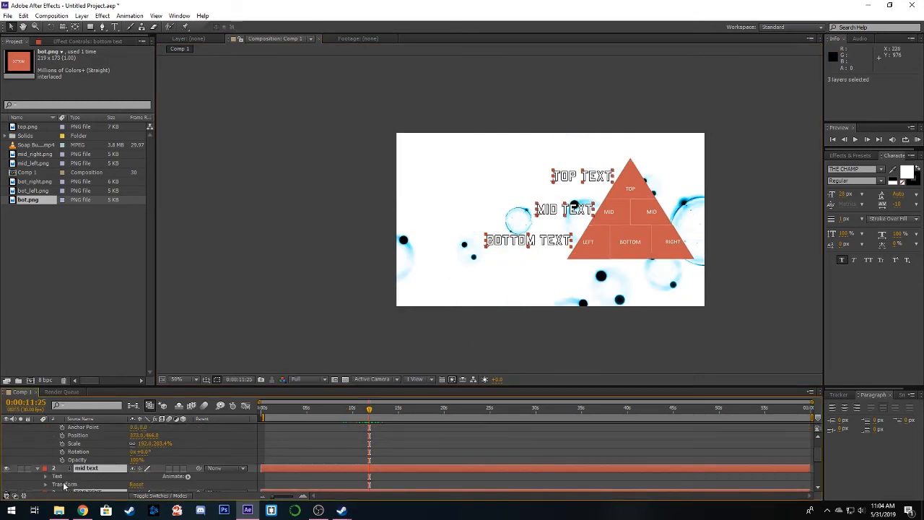
pyautogui.scroll(2, 114, 439)
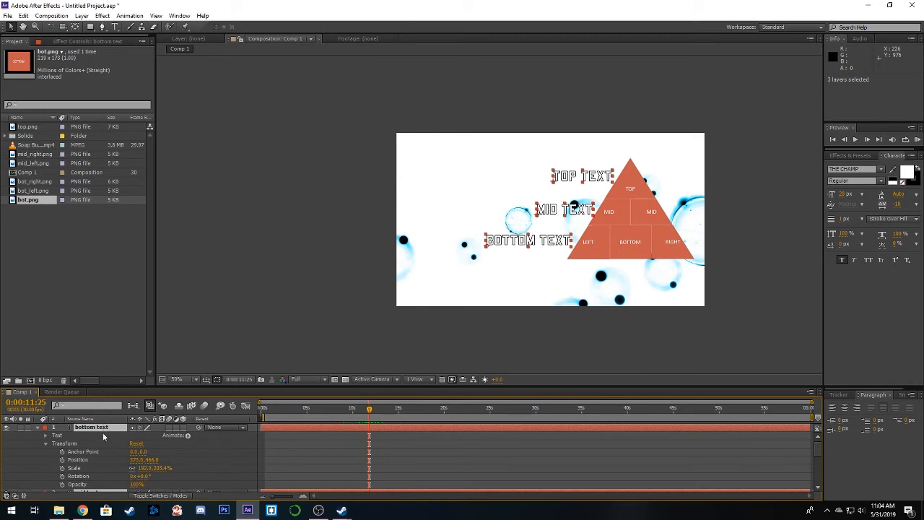
pyautogui.scroll(-2, 64, 459)
pyautogui.scroll(1, 91, 451)
pyautogui.scroll(-2, 61, 466)
pyautogui.scroll(-3, 45, 462)
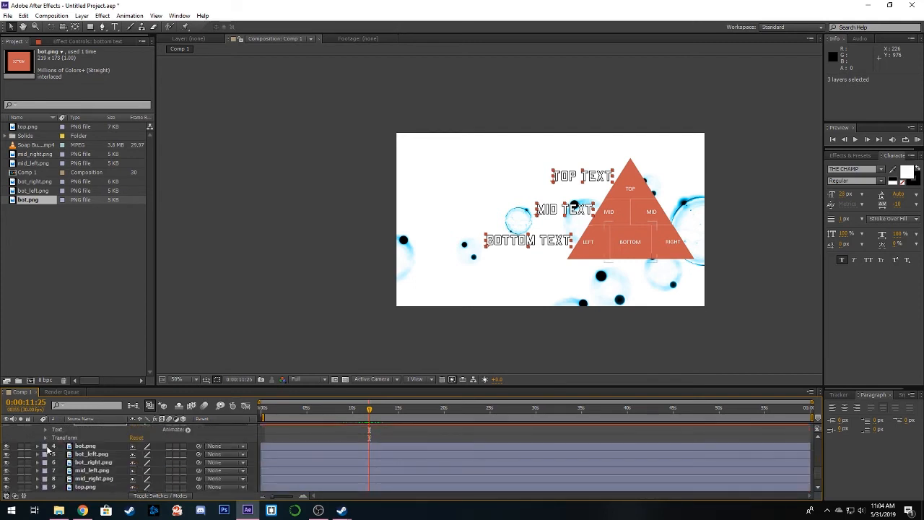
pyautogui.click(46, 440)
pyautogui.scroll(5, 332, 455)
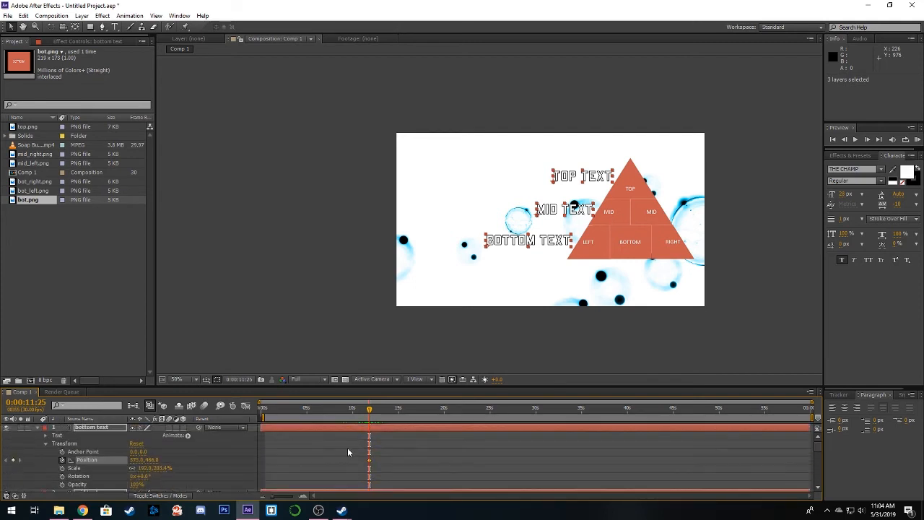
pyautogui.click(486, 372)
# At 0:00:09:03, move TOP TEXT straight left out of the frame to about -288, 199
pyautogui.moveTo(369, 410); pyautogui.dragTo(344, 416)
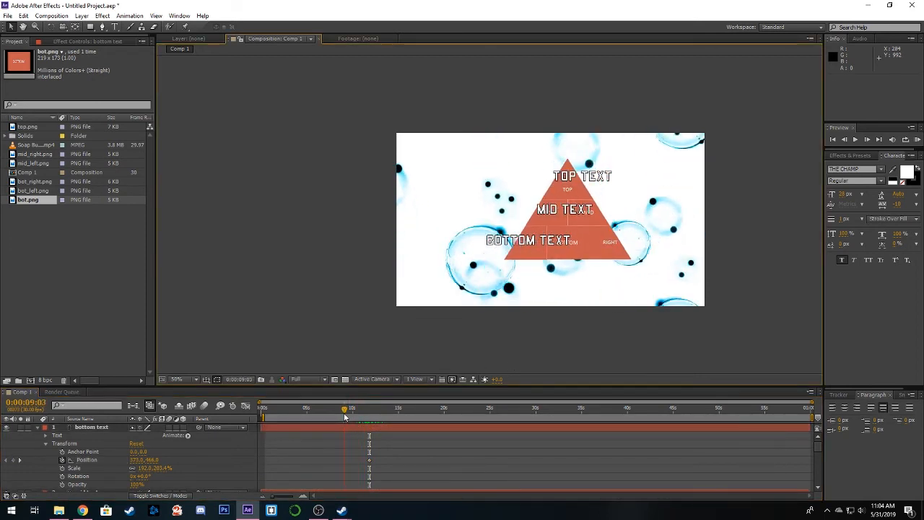
pyautogui.click(332, 434)
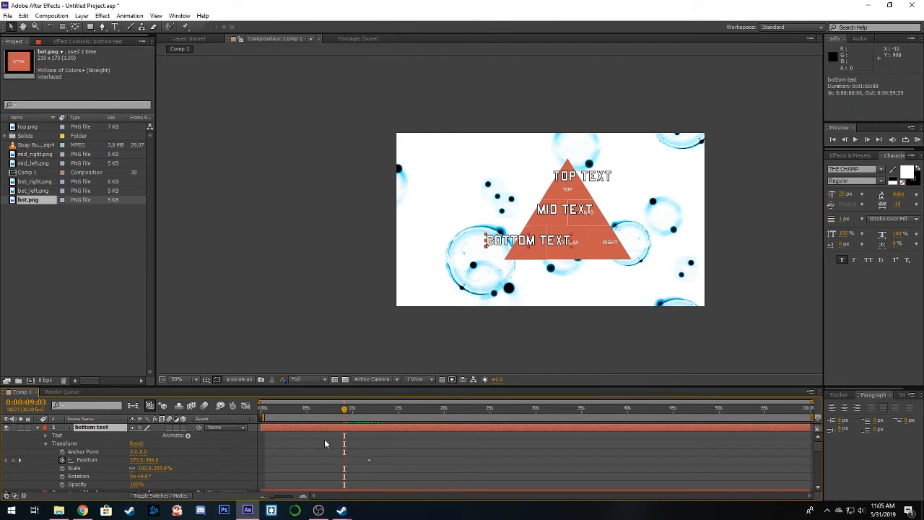
pyautogui.scroll(-5, 327, 438)
pyautogui.click(324, 460)
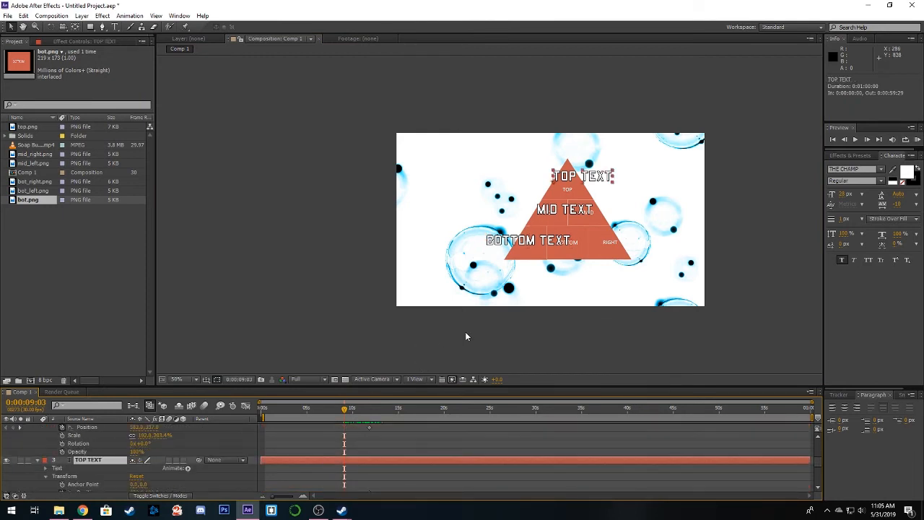
pyautogui.moveTo(578, 184); pyautogui.dragTo(348, 182)
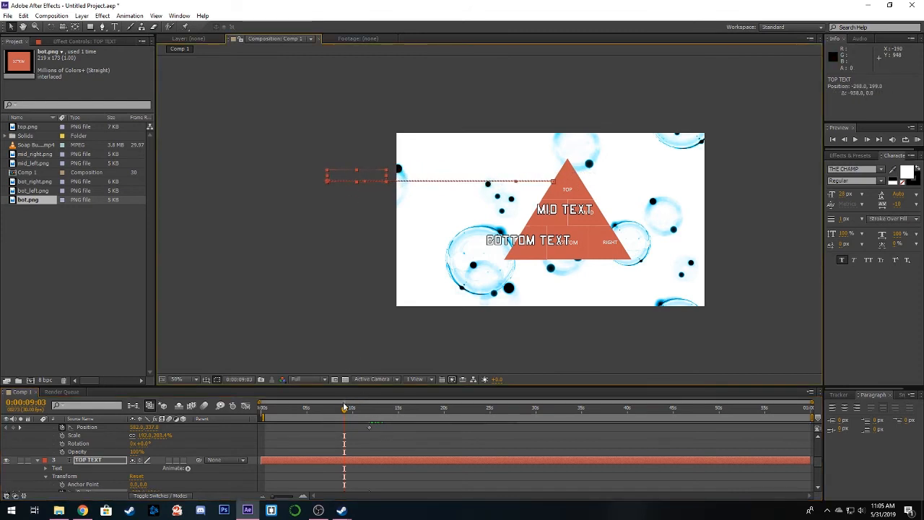
# Delay mid text's ending Position keyframe and, at 0:00:10:07, move the text left out of the frame to about -246, 337
pyautogui.moveTo(345, 410)
pyautogui.mouseDown()
pyautogui.moveTo(373, 411)
pyautogui.moveTo(336, 409)
pyautogui.moveTo(368, 408)
pyautogui.moveTo(354, 407)
pyautogui.mouseUp()
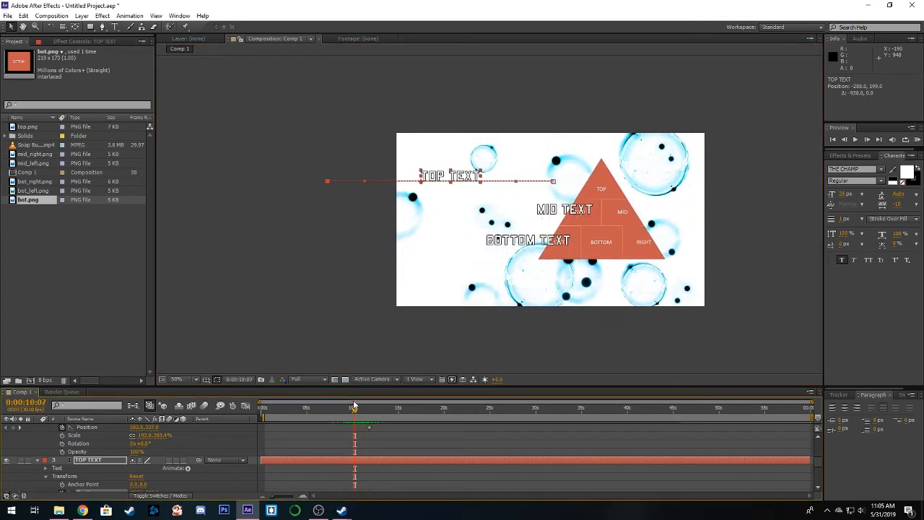
pyautogui.scroll(-2, 368, 460)
pyautogui.scroll(-4, 378, 447)
pyautogui.scroll(2, 379, 446)
pyautogui.scroll(-3, 377, 447)
pyautogui.click(378, 444)
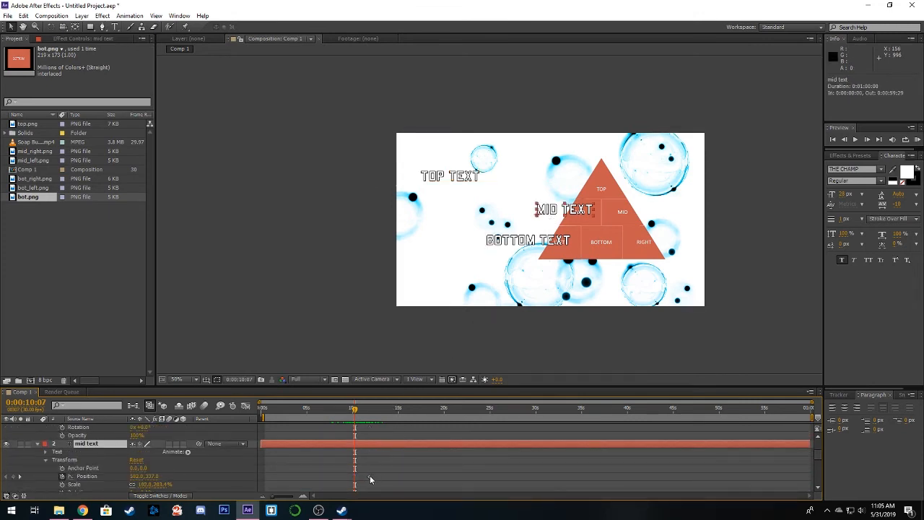
pyautogui.click(373, 478)
pyautogui.moveTo(544, 210); pyautogui.dragTo(351, 211)
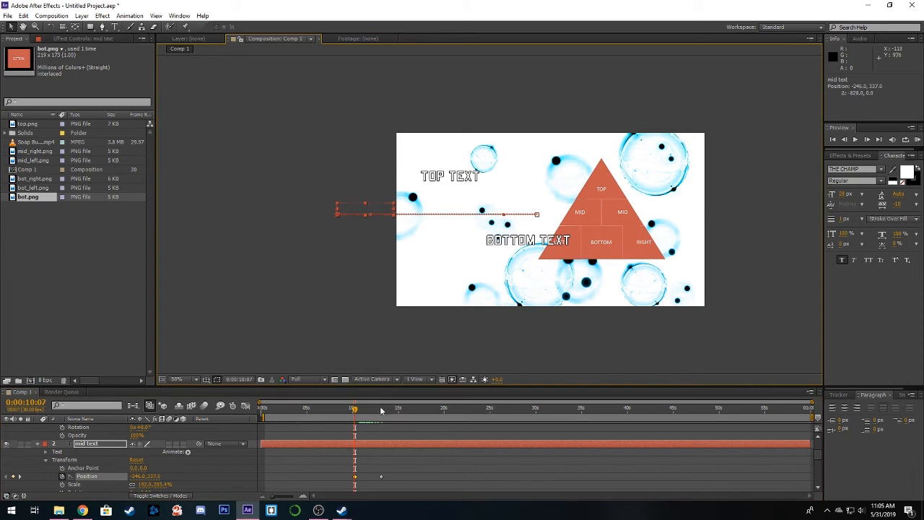
# Delay bottom text's ending Position keyframe to 0:00:13:19 and, at 0:00:11:28, move the text left out of the frame to about -383, 470
pyautogui.moveTo(353, 410); pyautogui.dragTo(371, 410)
pyautogui.scroll(3, 310, 442)
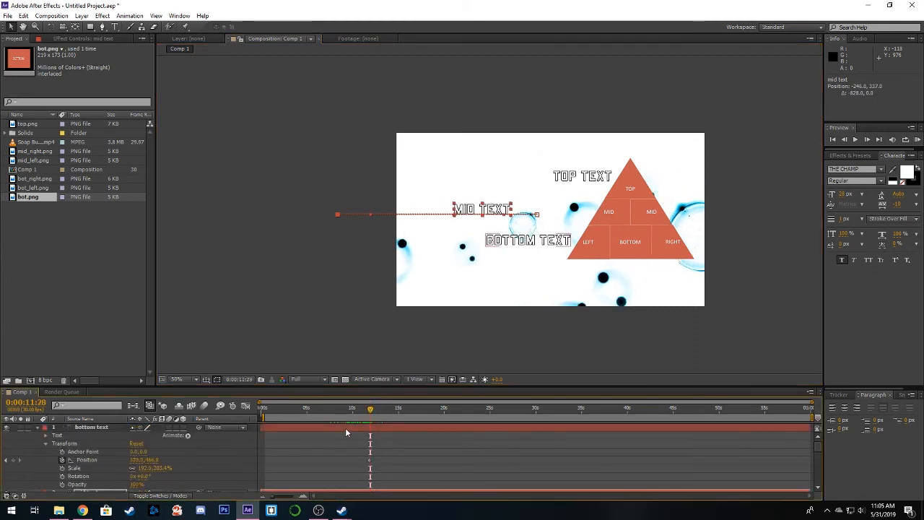
pyautogui.click(345, 428)
pyautogui.click(370, 460)
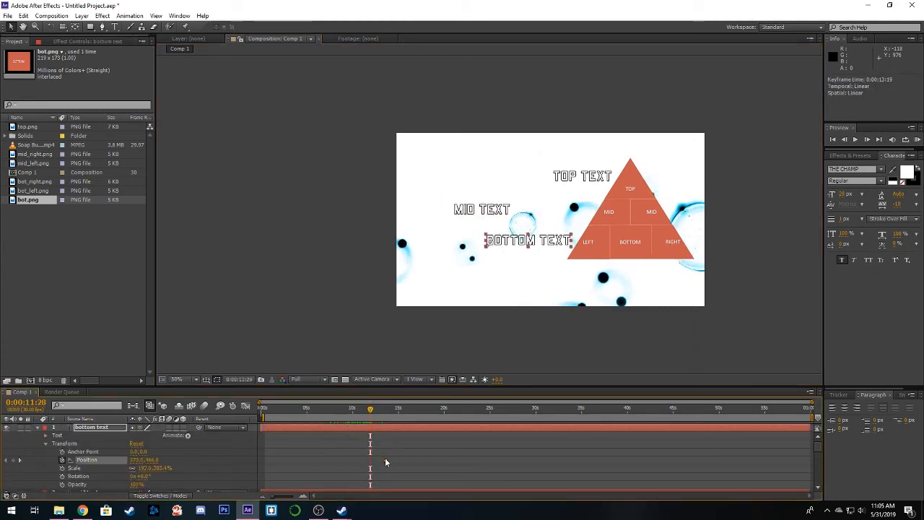
pyautogui.moveTo(517, 244); pyautogui.dragTo(340, 245)
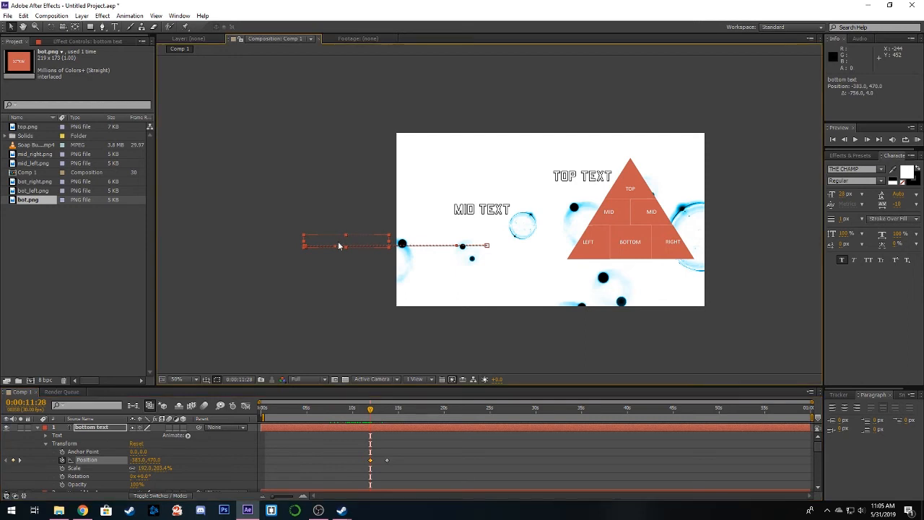
pyautogui.scroll(-1, 394, 455)
pyautogui.scroll(-4, 395, 452)
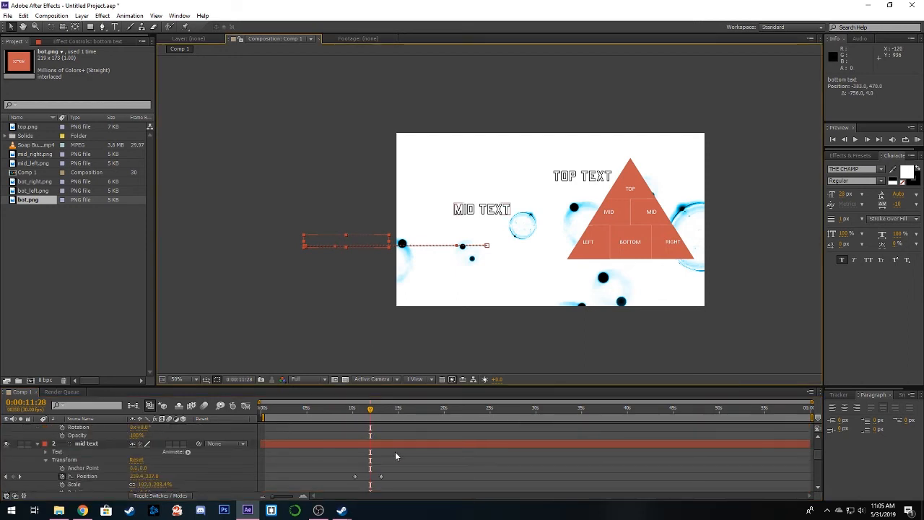
pyautogui.scroll(5, 387, 457)
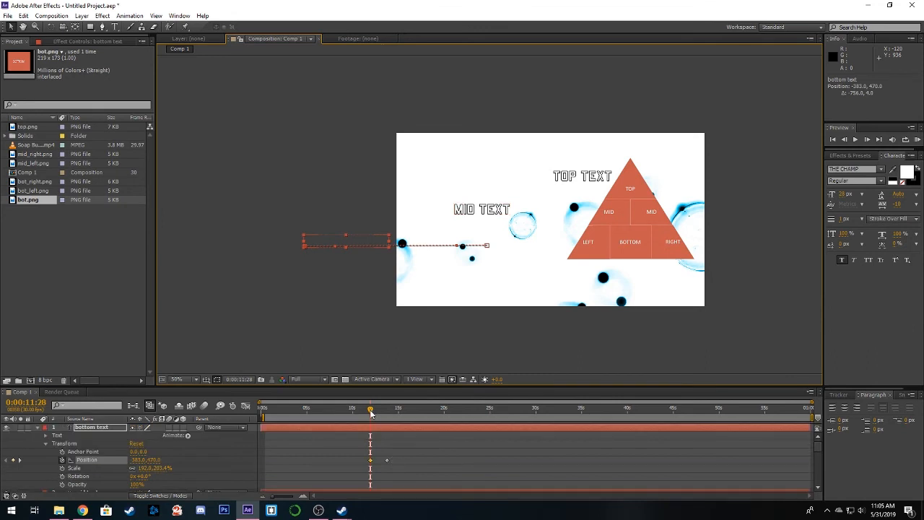
pyautogui.moveTo(375, 412); pyautogui.dragTo(375, 414)
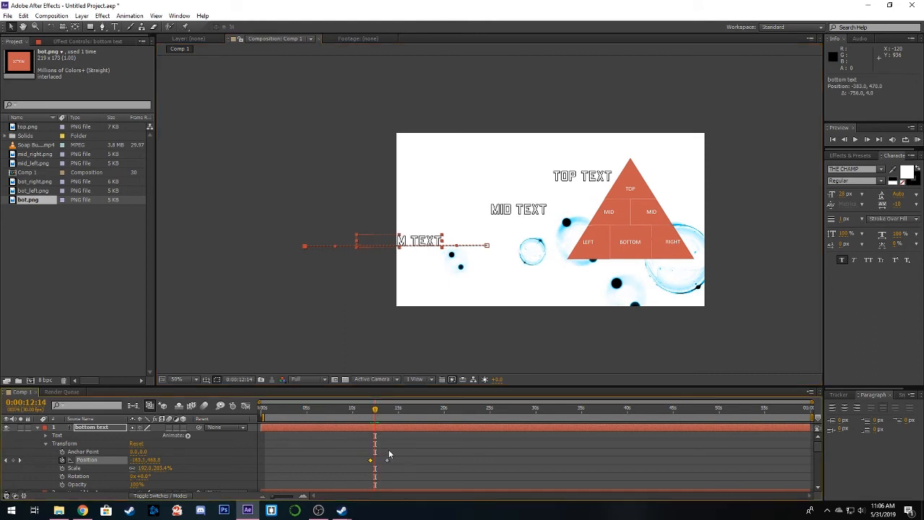
# Delay bottom text's ending Position keyframe to 0:00:14:18
pyautogui.hotkey('ctrl', 'Down')
pyautogui.hotkey('ctrl', 'Down')
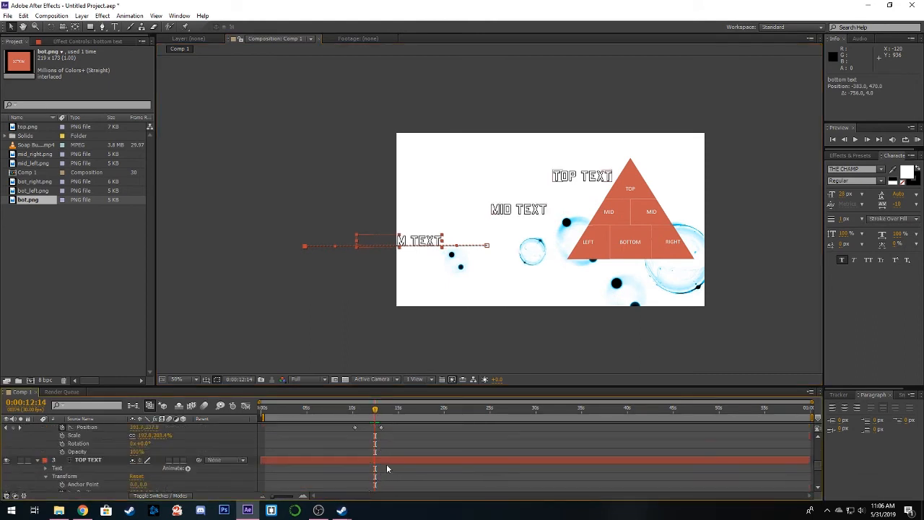
pyautogui.hotkey('ctrl', 'Up')
pyautogui.hotkey('ctrl', 'Up')
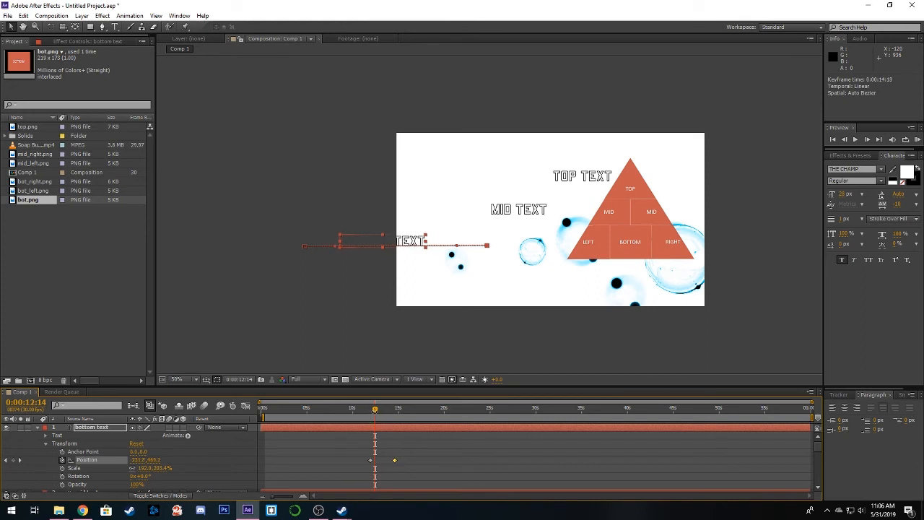
# Replace mid text's Position keyframes with a copy of bottom text's two Position keyframes, pasted at 0:00:11:03
pyautogui.moveTo(374, 413); pyautogui.dragTo(363, 463)
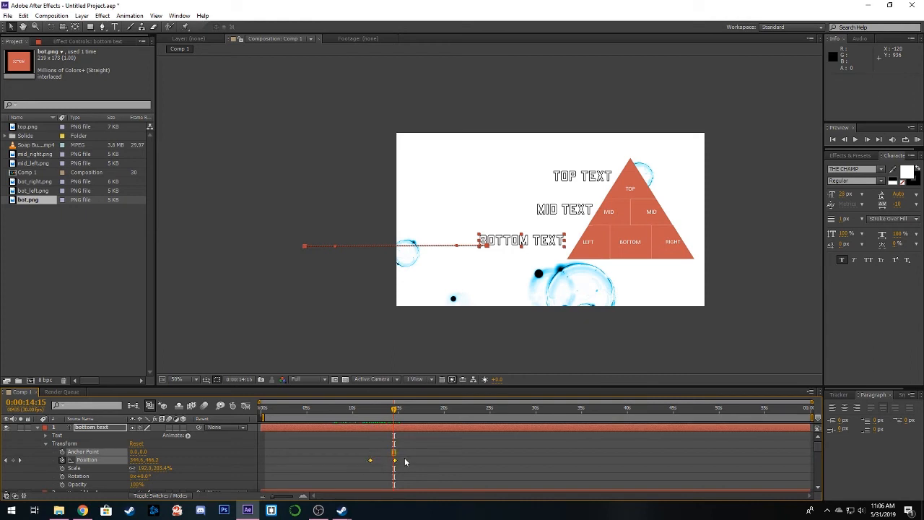
pyautogui.hotkey('ctrl', 'c')
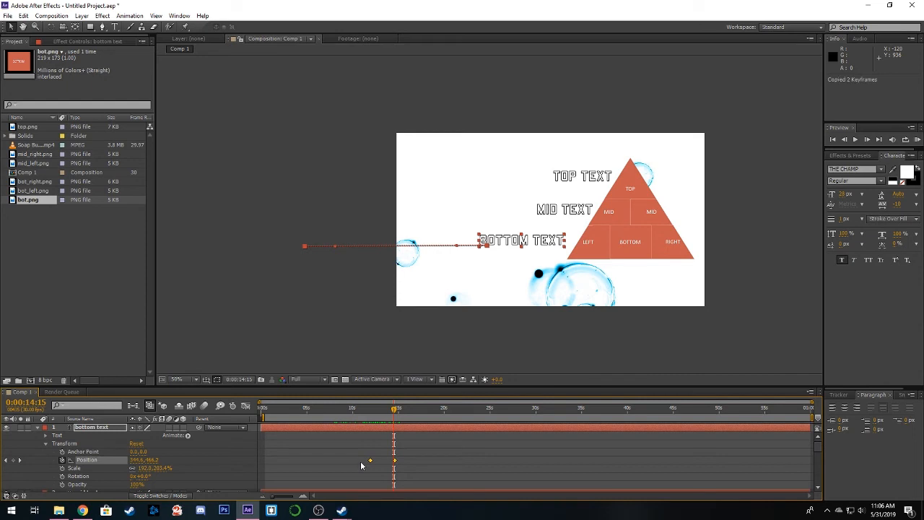
pyautogui.hotkey('ctrl', 'Down')
pyautogui.scroll(-2, 293, 464)
pyautogui.hotkey('ctrl', 'v')
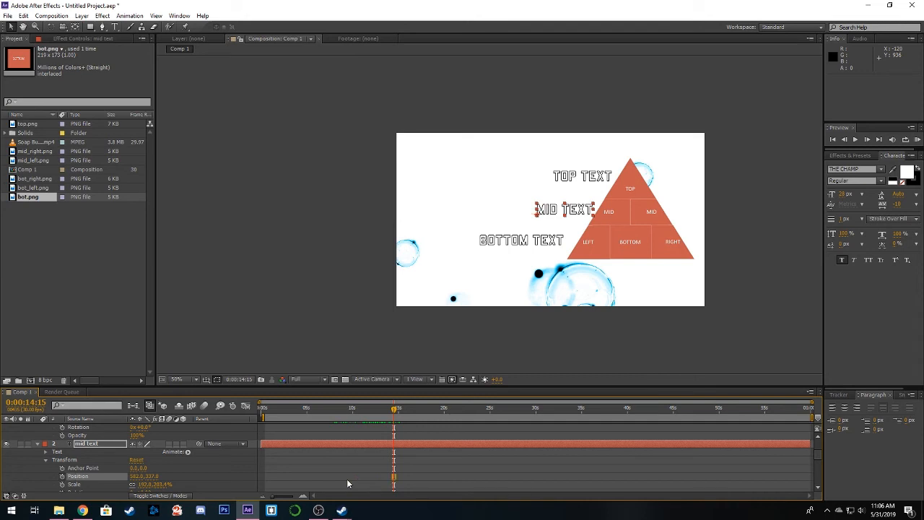
pyautogui.moveTo(394, 411); pyautogui.dragTo(362, 426)
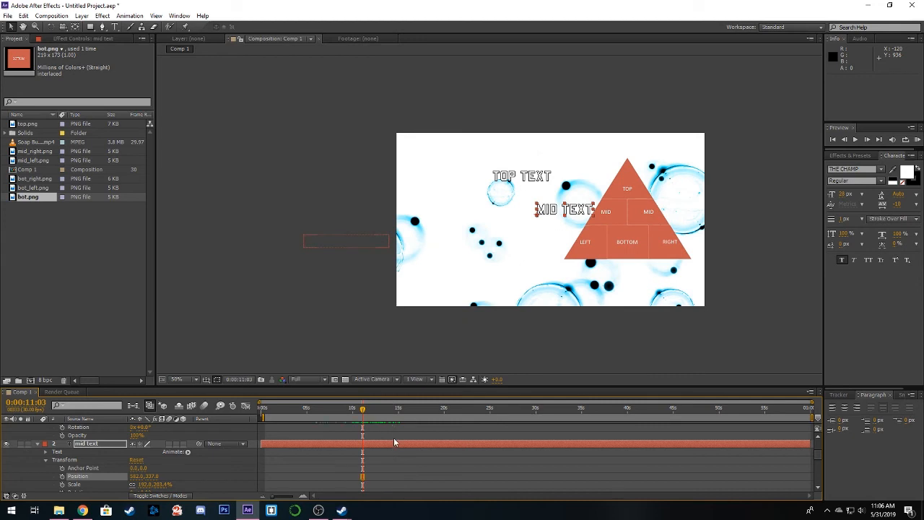
pyautogui.hotkey('ctrl', 'v')
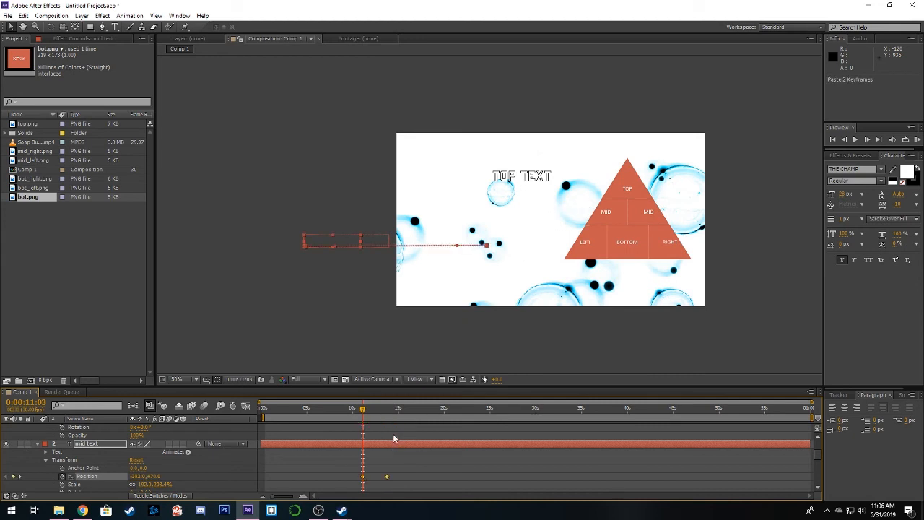
# Try moving bottom text into the frame to about 7, 327 at 0:00:11:12, and undo the move
pyautogui.scroll(2, 355, 266)
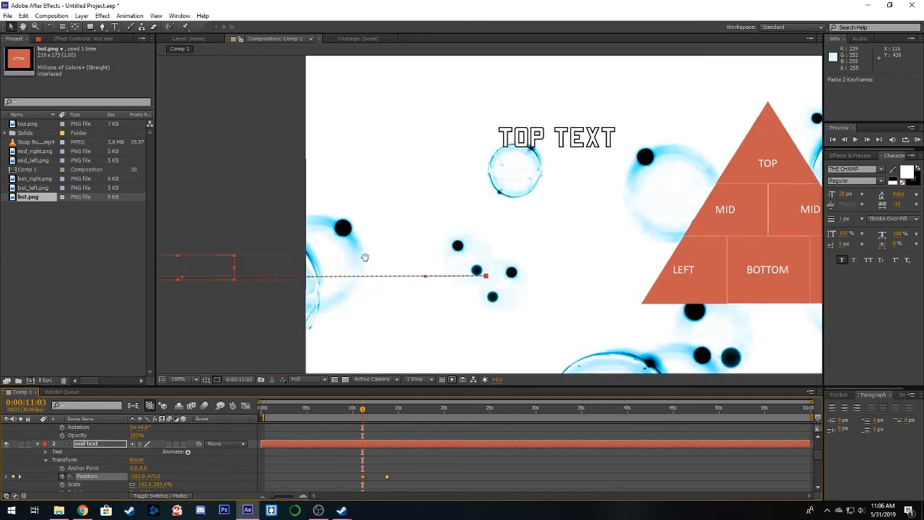
pyautogui.moveTo(363, 412)
pyautogui.mouseDown()
pyautogui.moveTo(390, 412)
pyautogui.moveTo(361, 410)
pyautogui.moveTo(382, 409)
pyautogui.mouseUp()
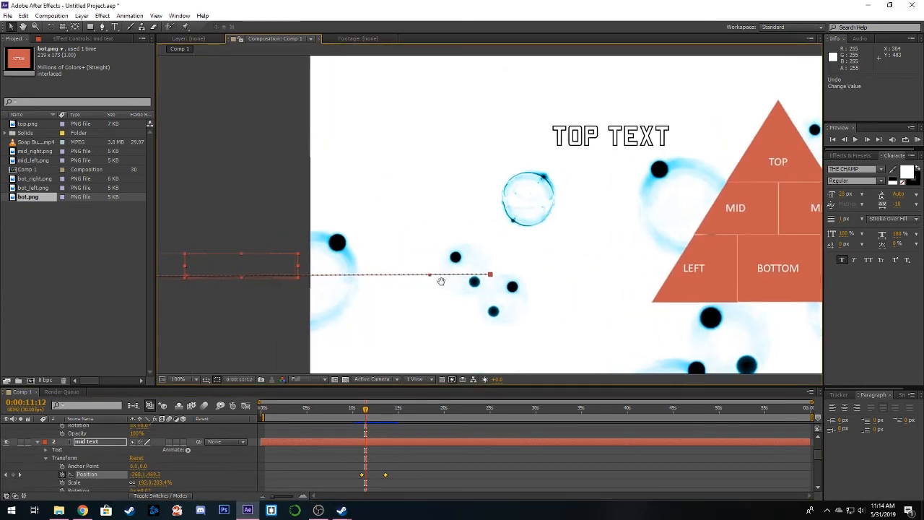
pyautogui.moveTo(370, 314); pyautogui.dragTo(371, 292)
pyautogui.scroll(-1, 393, 333)
pyautogui.scroll(1, 395, 277)
pyautogui.moveTo(390, 223); pyautogui.dragTo(420, 217)
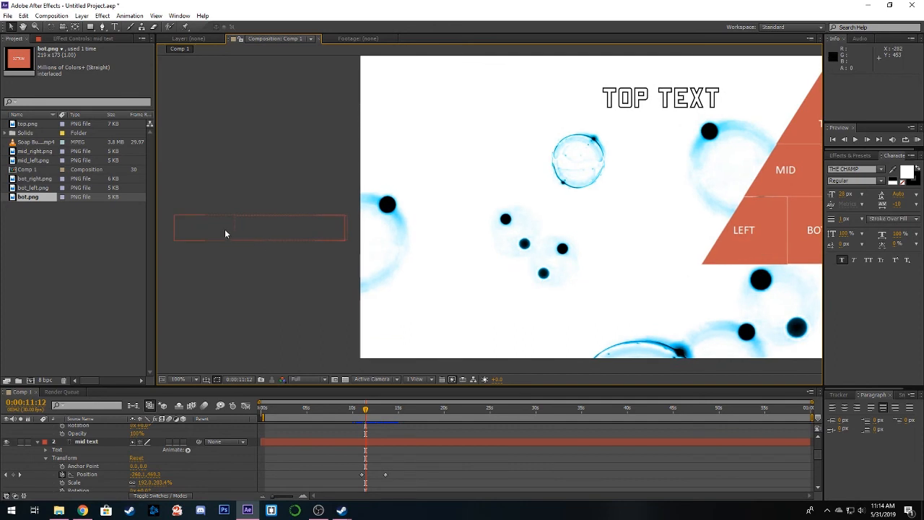
pyautogui.click(225, 230)
pyautogui.moveTo(342, 212)
pyautogui.mouseDown()
pyautogui.moveTo(348, 204)
pyautogui.moveTo(341, 215)
pyautogui.mouseUp()
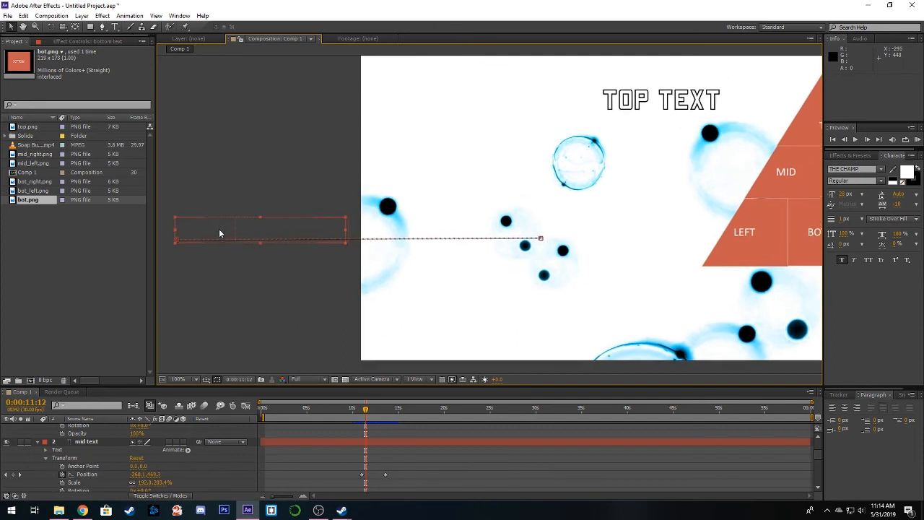
pyautogui.moveTo(219, 223); pyautogui.dragTo(406, 164)
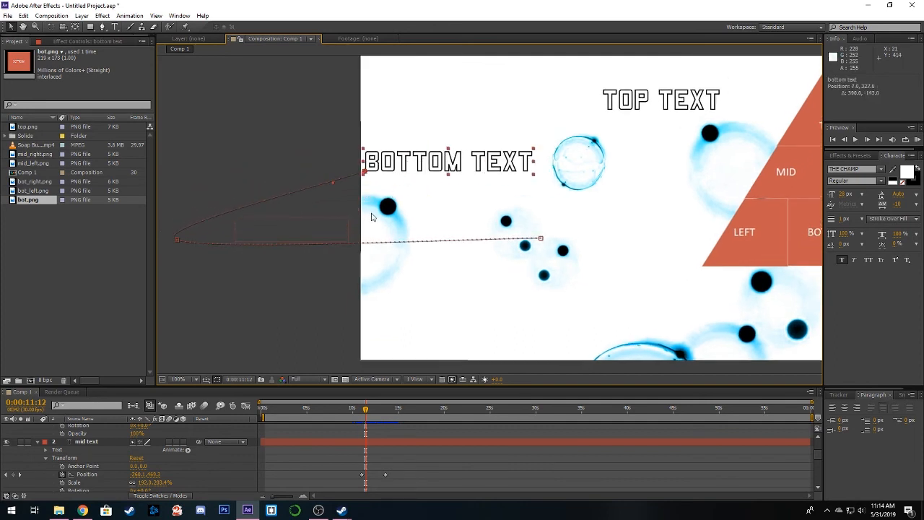
pyautogui.hotkey('ctrl', 'z')
# Try moving mid text up into the frame to about 242, 337 at 0:00:11:12, and undo the move
pyautogui.click(333, 441)
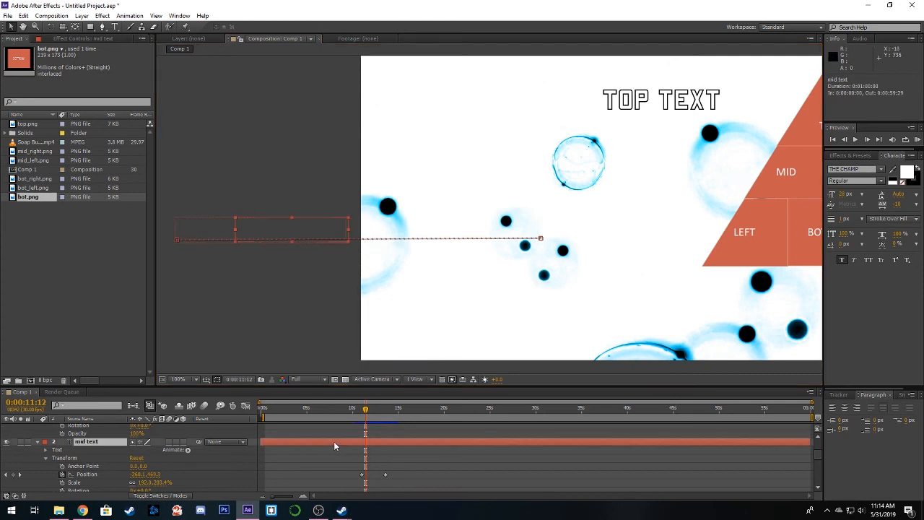
pyautogui.moveTo(404, 196); pyautogui.dragTo(558, 171)
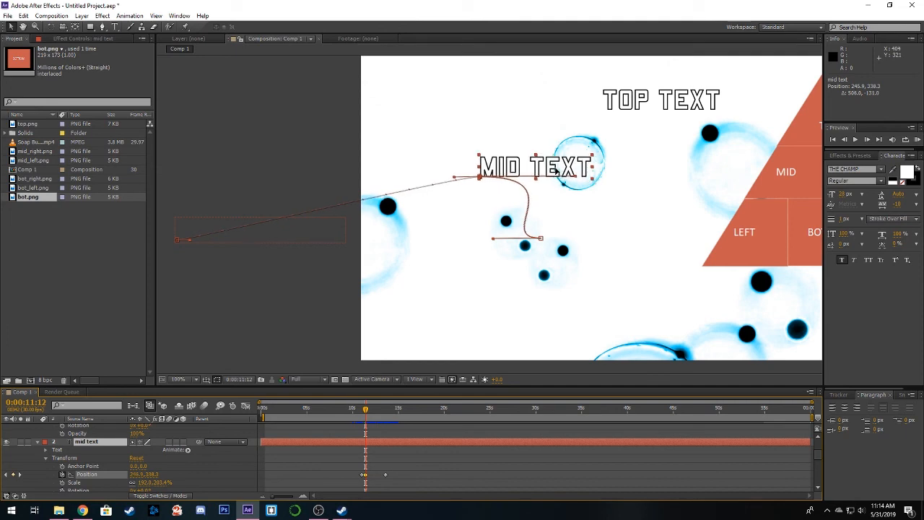
pyautogui.moveTo(366, 409)
pyautogui.mouseDown()
pyautogui.moveTo(387, 409)
pyautogui.moveTo(363, 409)
pyautogui.moveTo(381, 399)
pyautogui.moveTo(355, 405)
pyautogui.mouseUp()
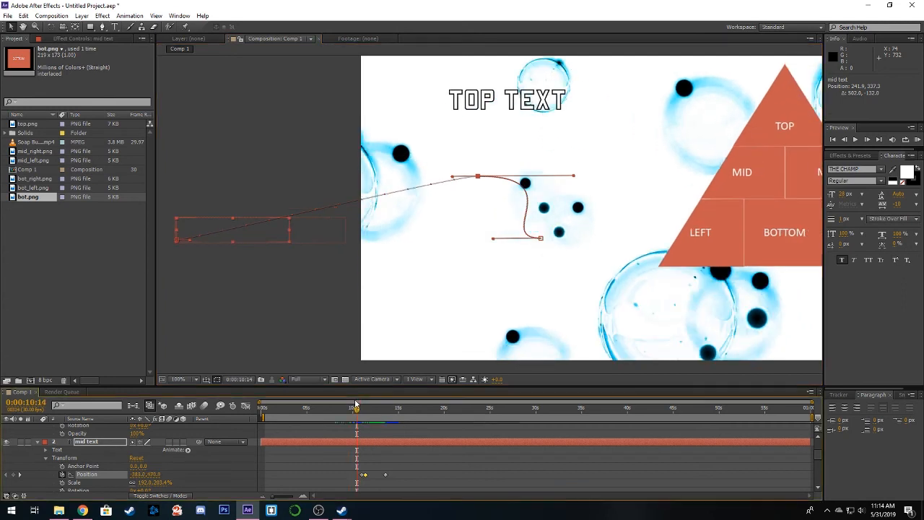
pyautogui.hotkey('ctrl', 'z')
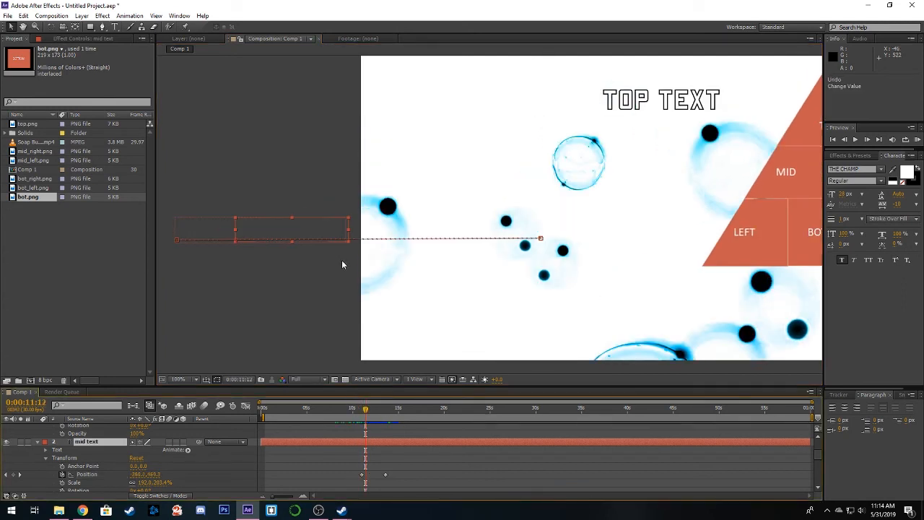
# Try shifting mid text's whole motion path so its end point sits at about 751, 296, and undo the shift
pyautogui.click(542, 240)
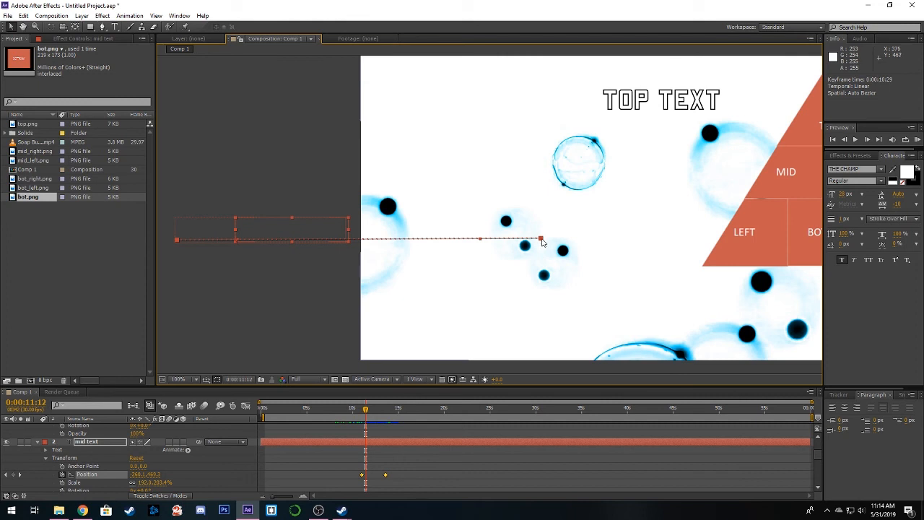
pyautogui.moveTo(668, 208); pyautogui.dragTo(722, 159)
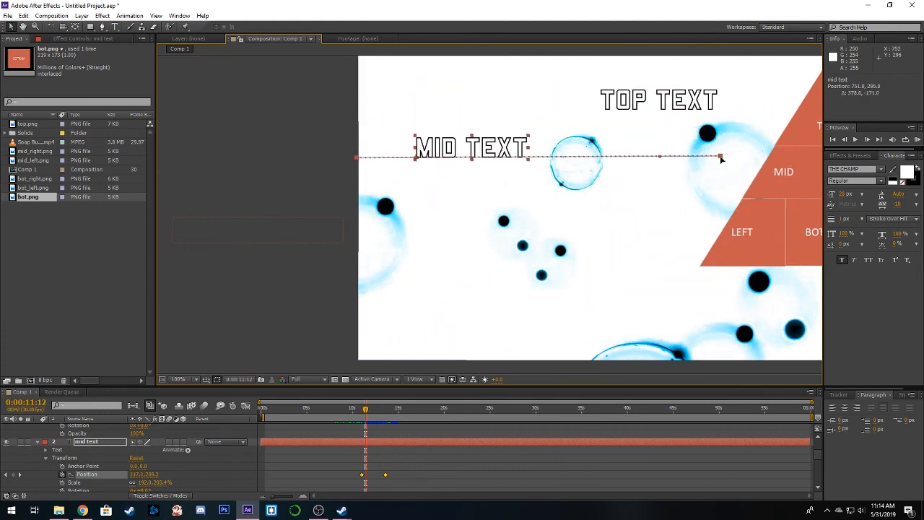
pyautogui.hotkey('ctrl', 'z')
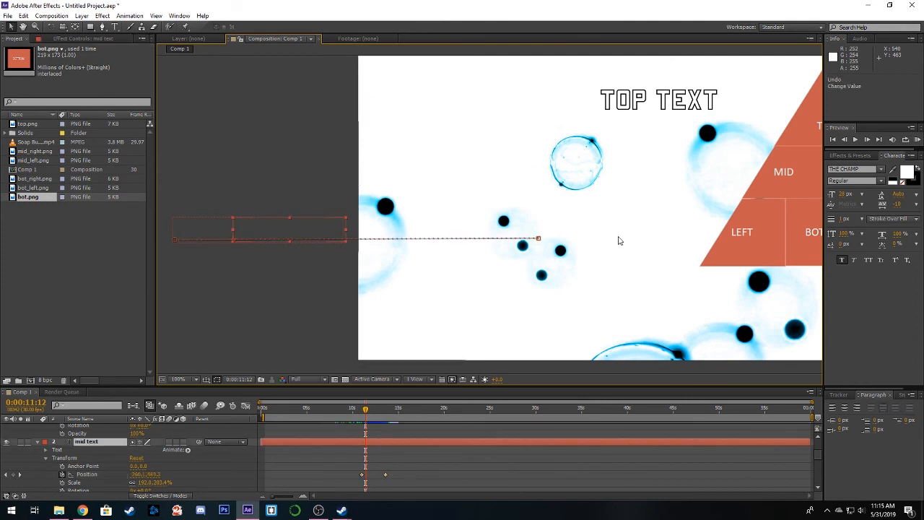
# Undo the edits on mid text back past the keyframe paste and the clearing of its own Position keyframes
pyautogui.hotkey('ctrl', 'v')
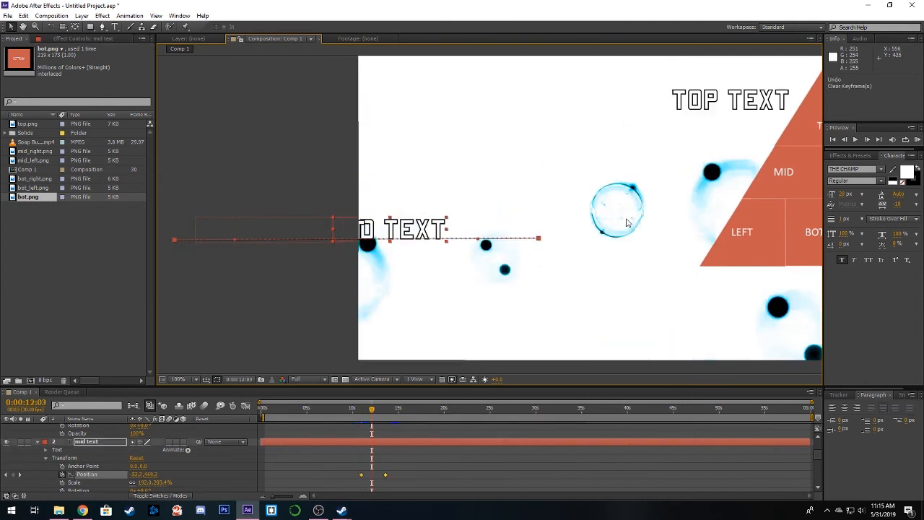
pyautogui.moveTo(643, 208); pyautogui.dragTo(517, 236)
pyautogui.hotkey('ctrl', 'z')
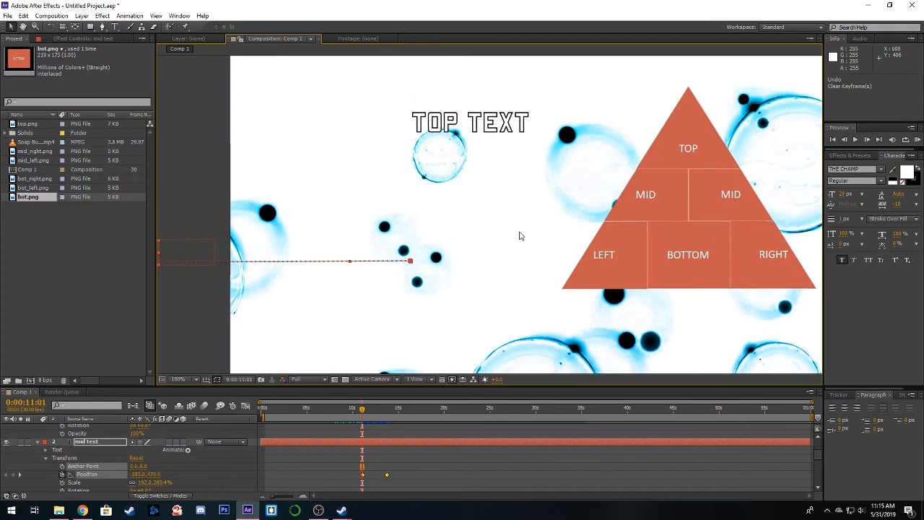
pyautogui.hotkey('ctrl', 'z')
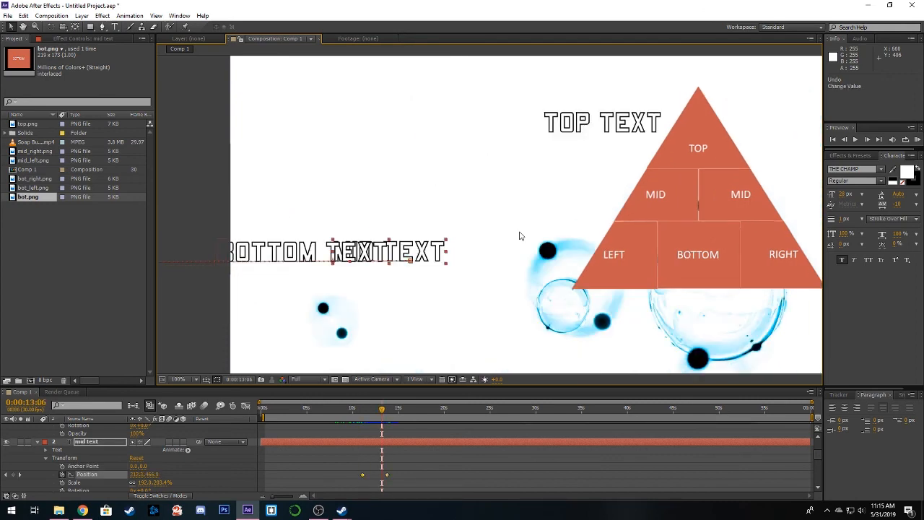
pyautogui.hotkey('ctrl', 'z')
pyautogui.moveTo(626, 232); pyautogui.dragTo(605, 237)
pyautogui.scroll(-1, 527, 255)
pyautogui.scroll(1, 559, 253)
pyautogui.moveTo(555, 260); pyautogui.dragTo(508, 267)
pyautogui.click(196, 353)
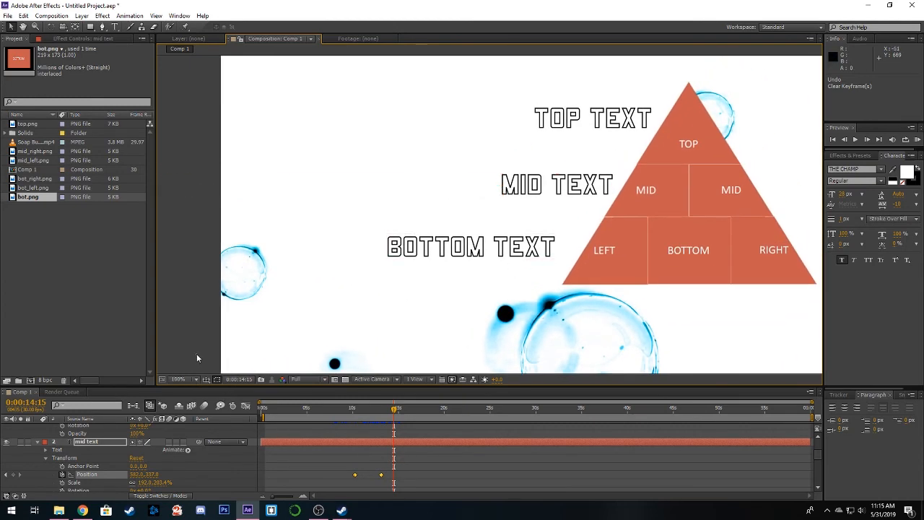
# Run a RAM preview of the composition from 0:00:00:09 to check the pyramid and text animation
pyautogui.moveTo(394, 412); pyautogui.dragTo(264, 422)
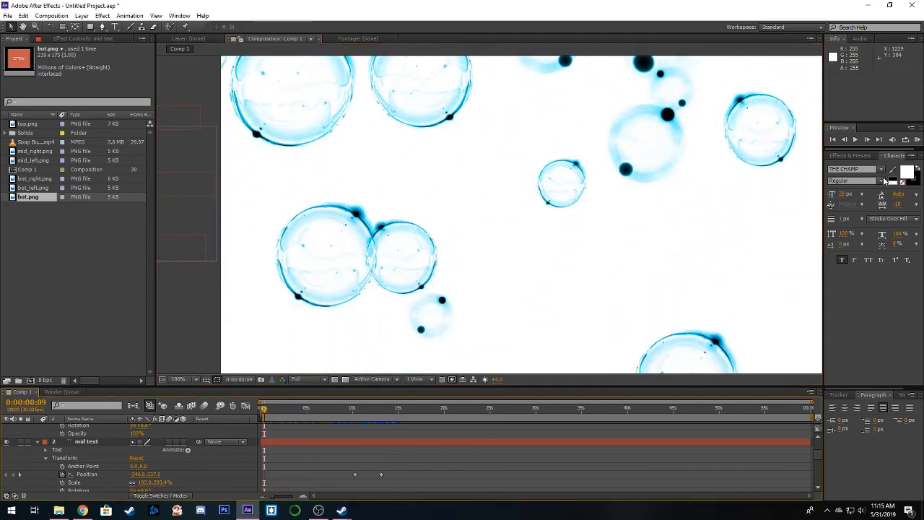
pyautogui.click(917, 140)
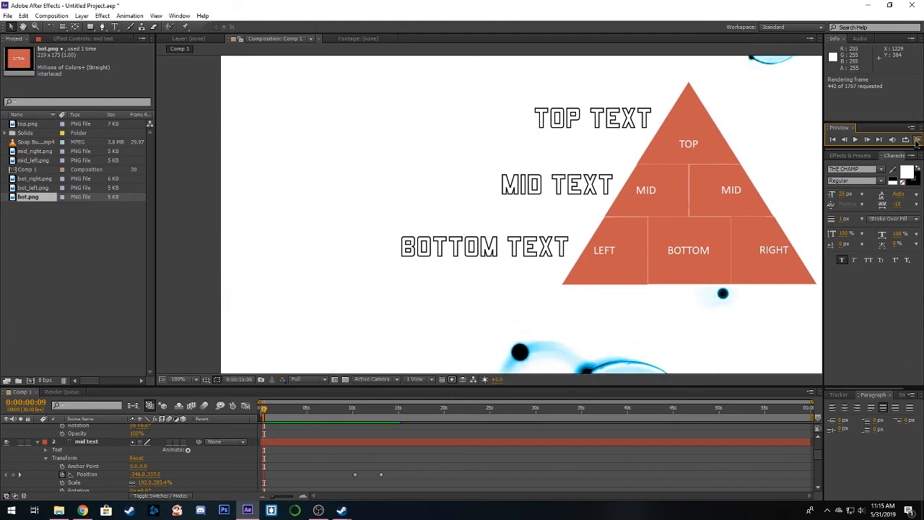
pyautogui.click(917, 141)
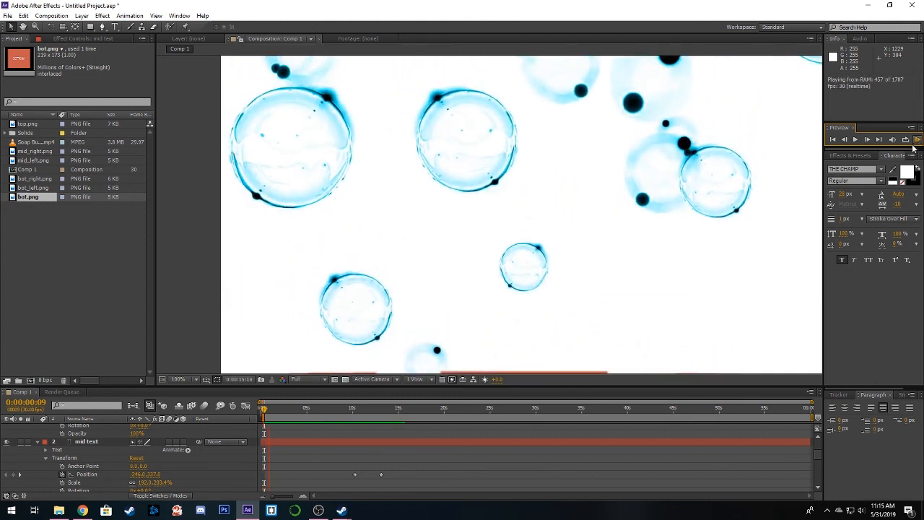